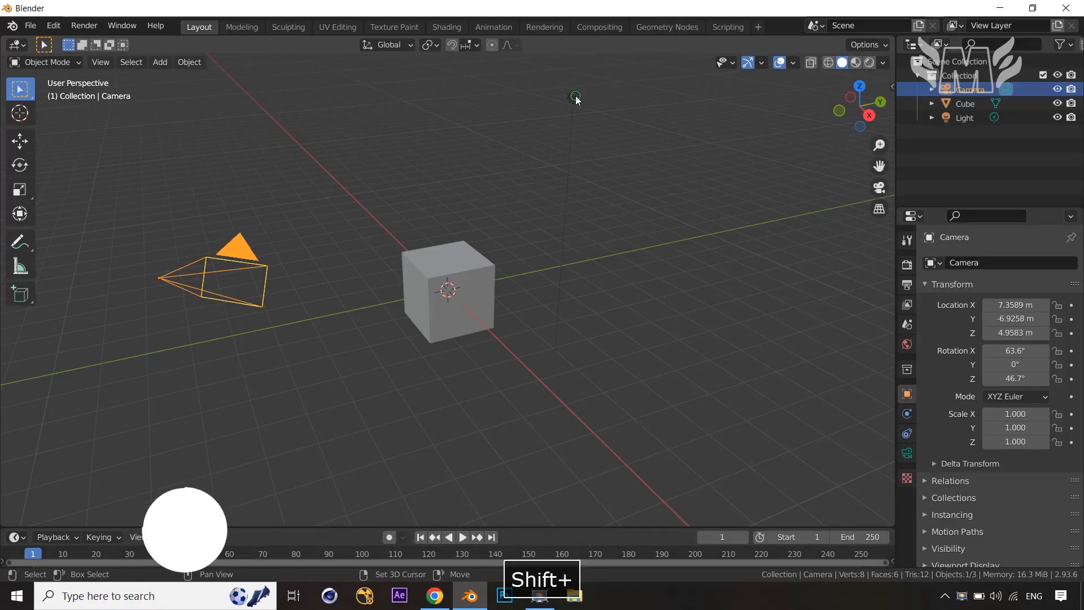
Step: Delete the default camera, light and cube from the scene
left_click(573, 97, "shift")
left_click(205, 276)
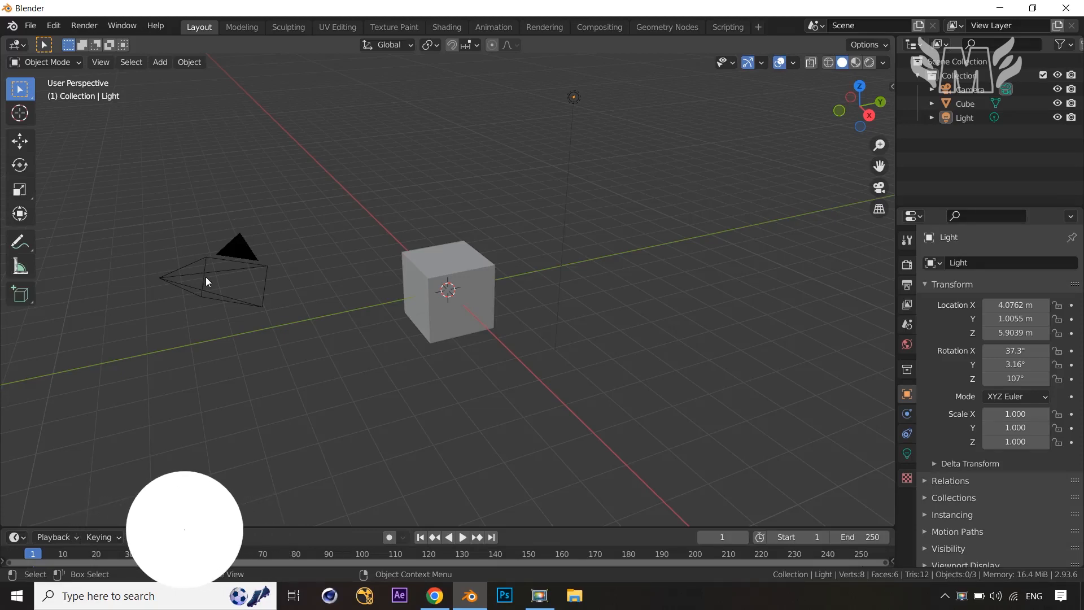
left_click(206, 276)
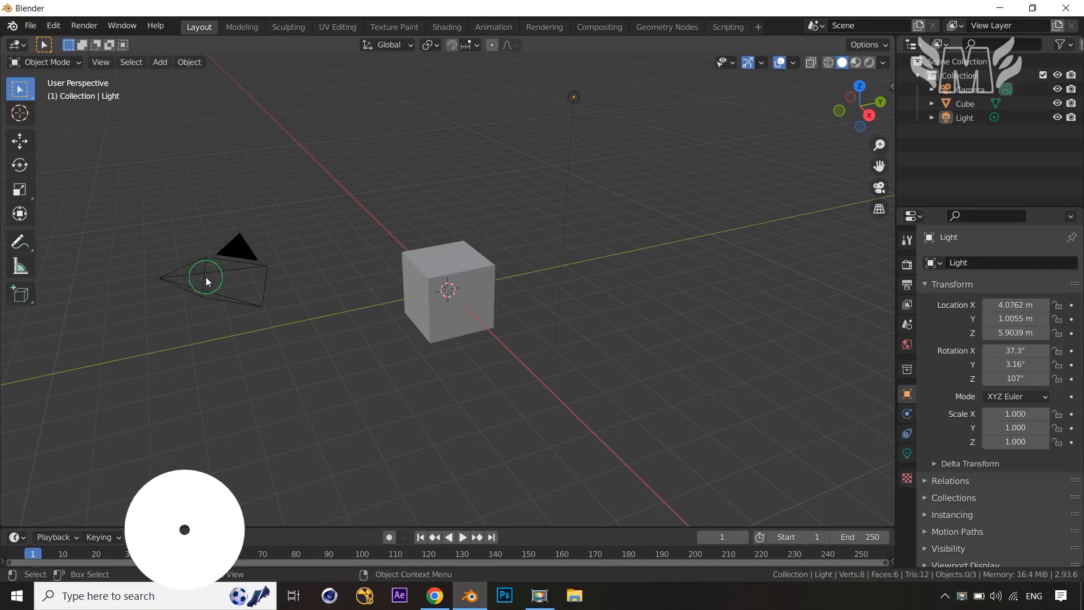
left_click(579, 94, "shift")
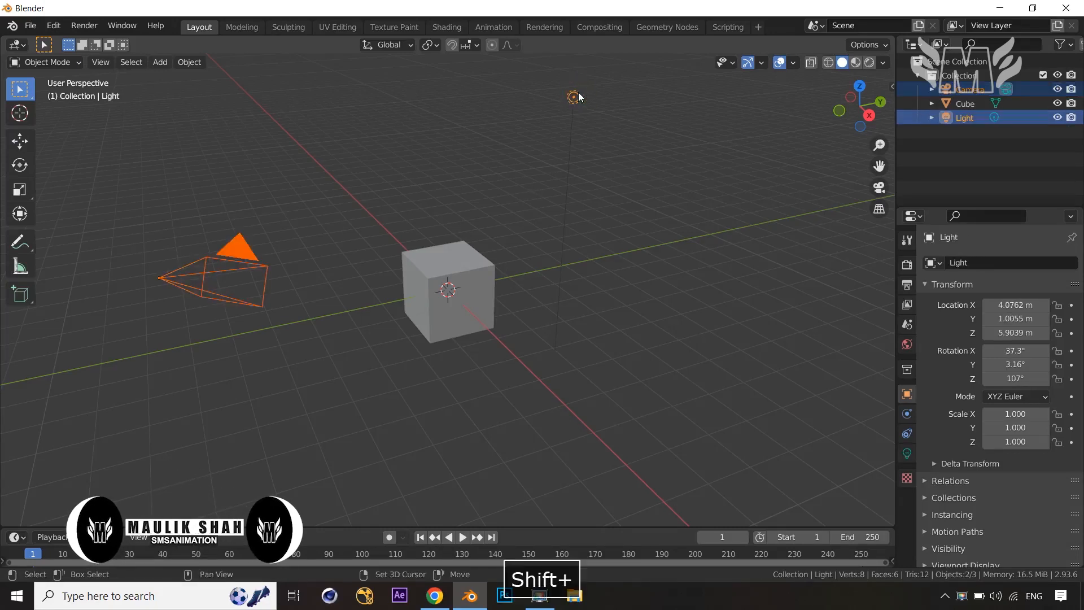
key("Delete")
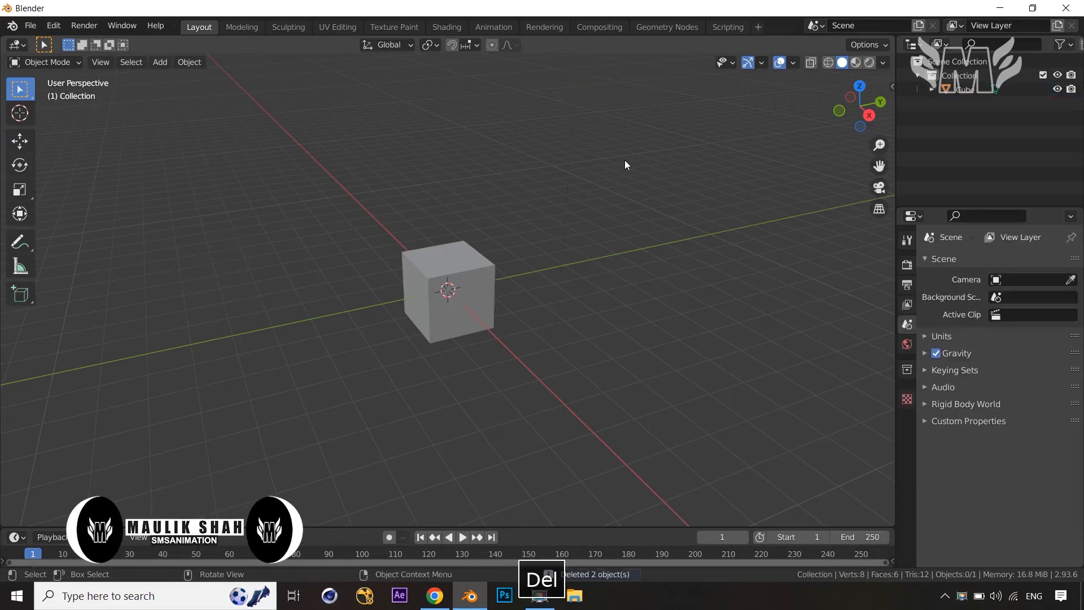
left_click(487, 308)
key("Delete")
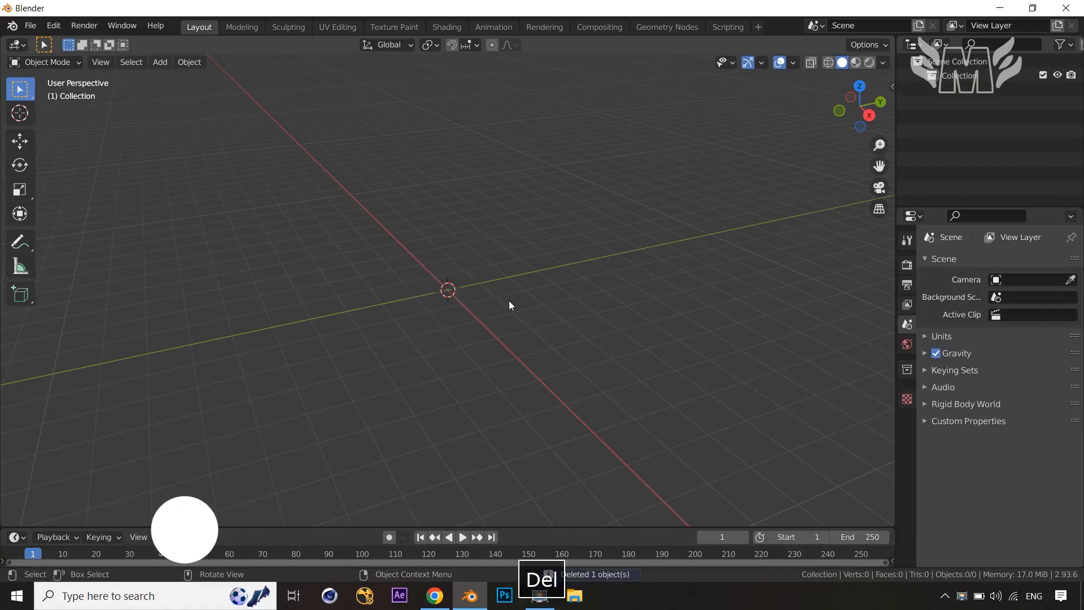
Step: Add a plane mesh at the world origin
key("shift+a")
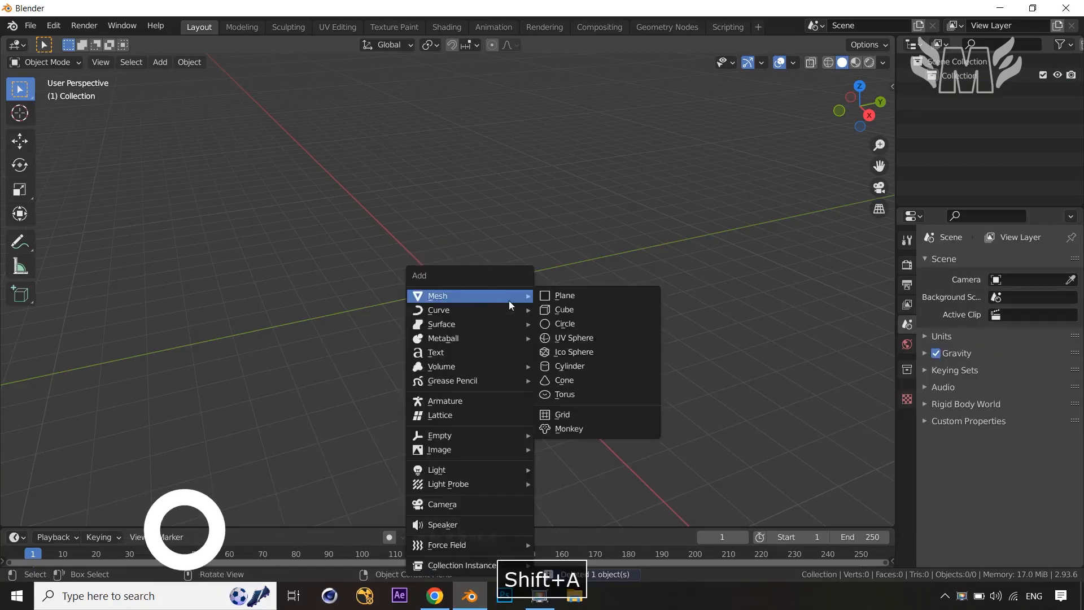
left_click(566, 293)
middle_click_drag(497, 290, 561, 325)
scroll(560, 323, "up", 6)
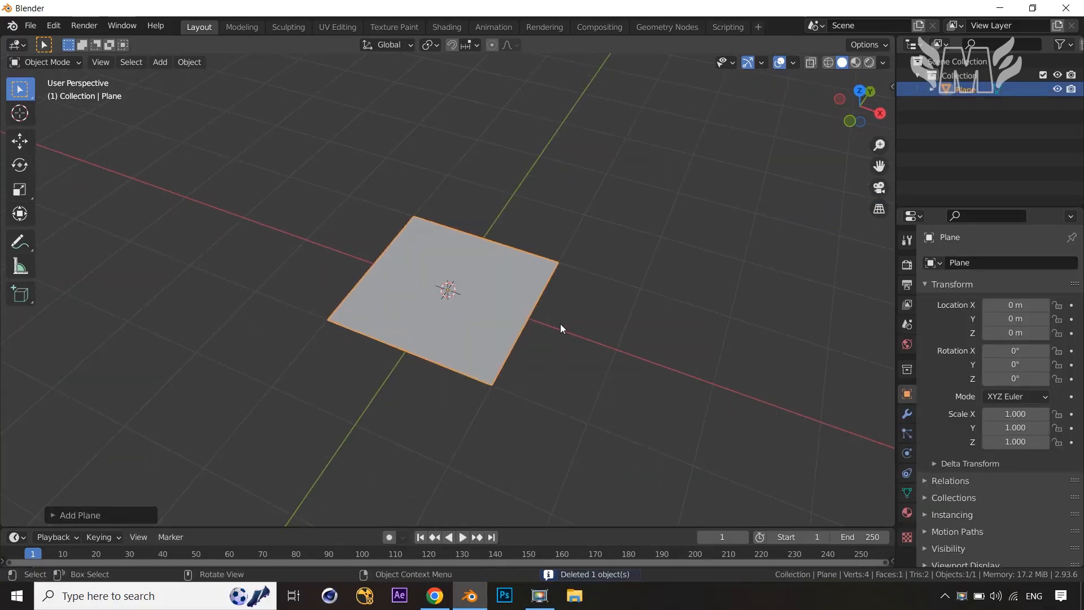
Step: Cut the plane in half with one centred edge loop along the Y axis
key("Tab")
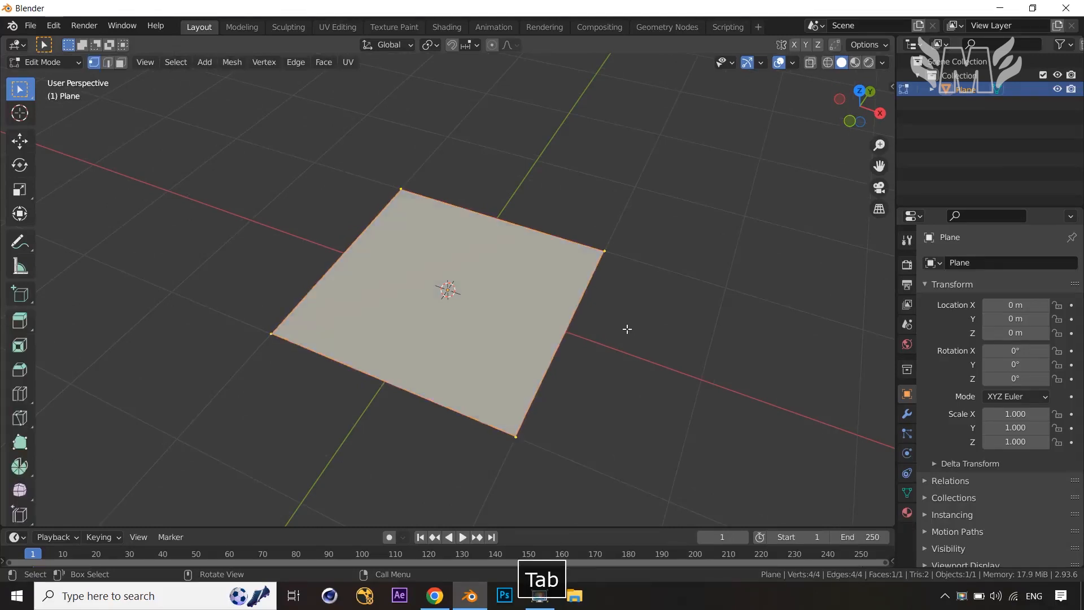
key("ctrl+r")
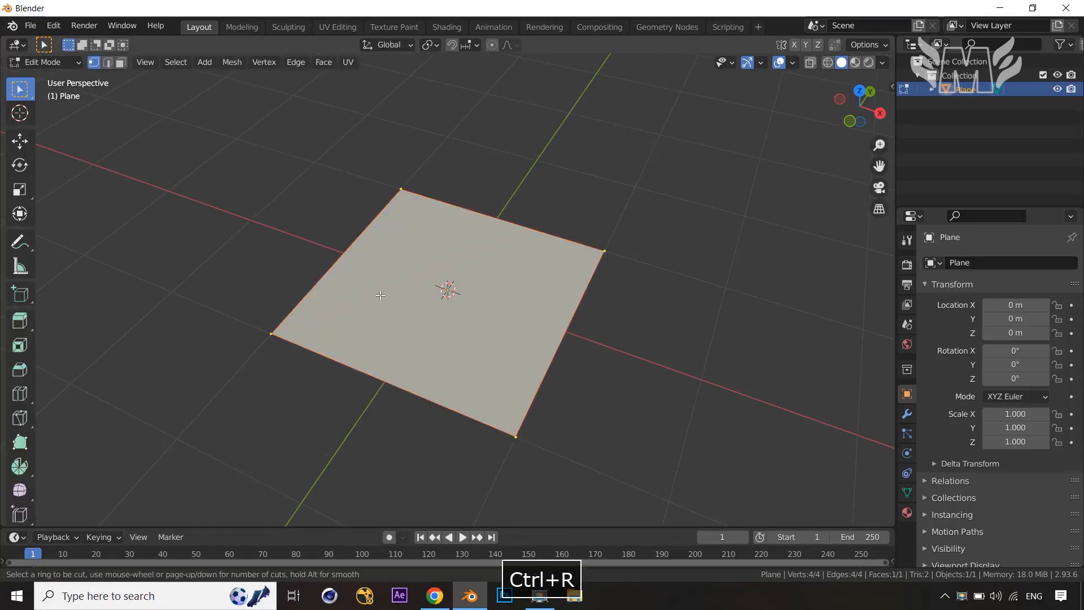
left_click(379, 391)
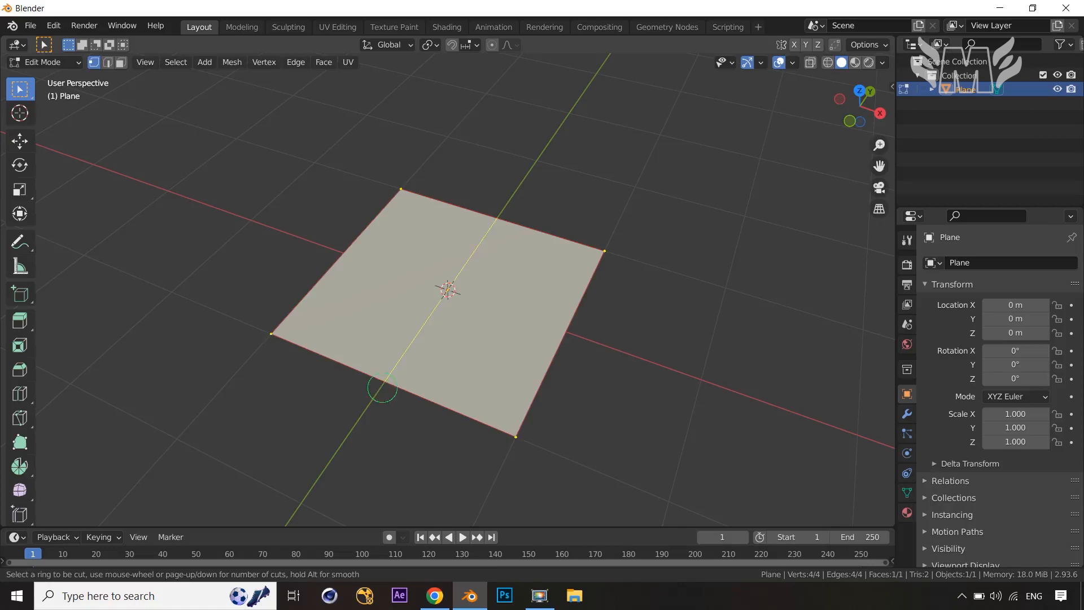
right_click(395, 390)
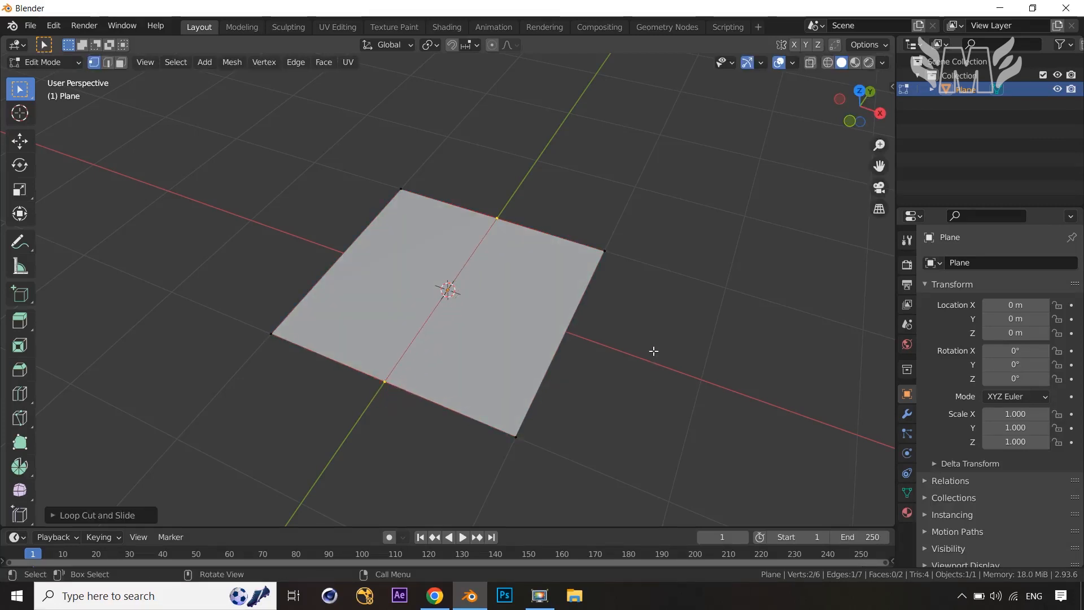
middle_click_drag(654, 351, 677, 336)
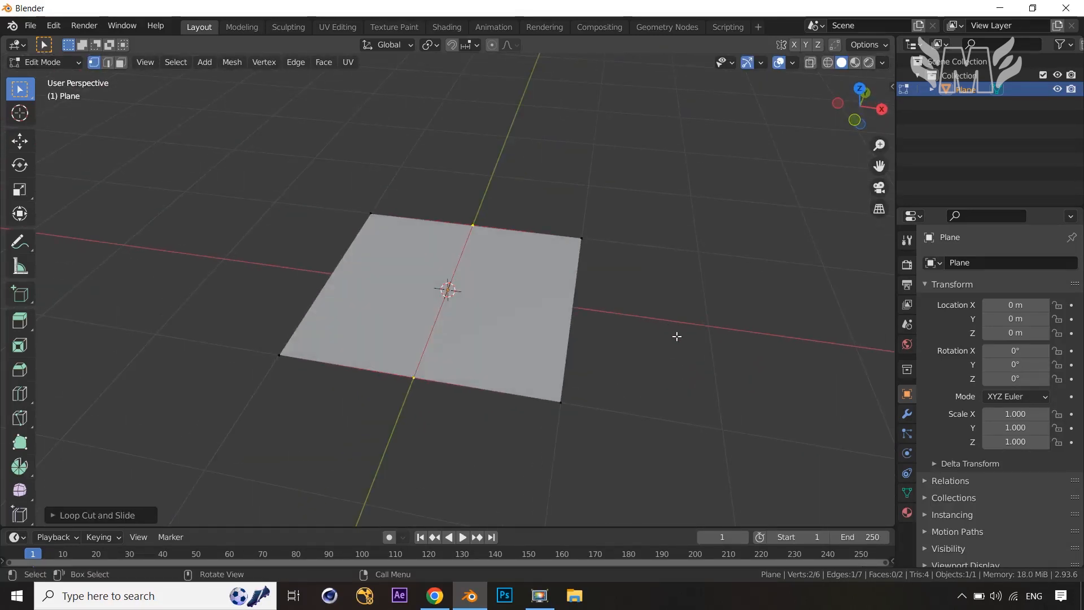
key("Tab")
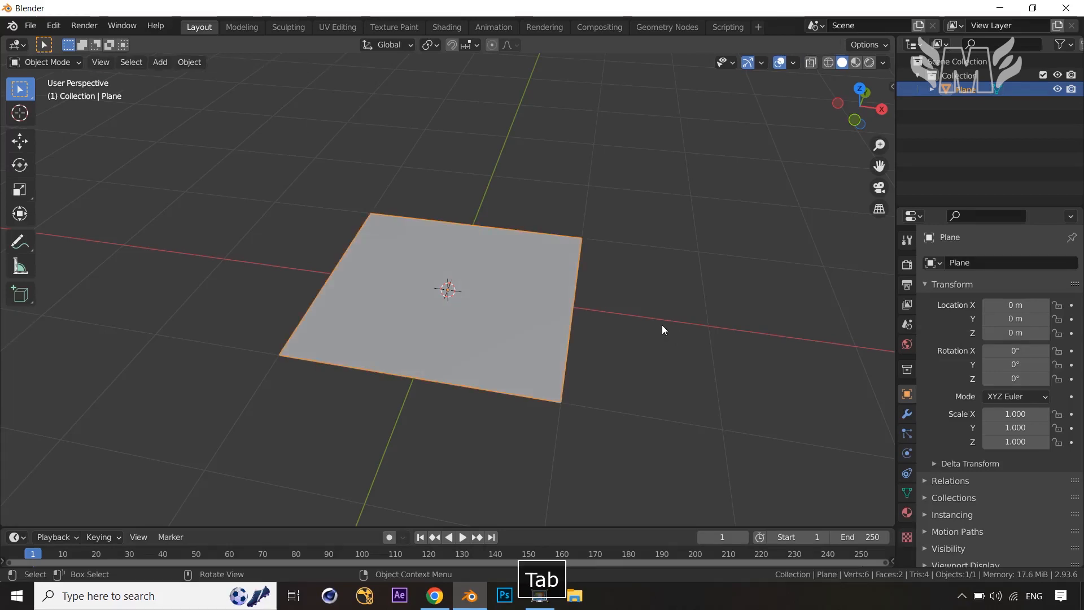
Step: Delete the two outer vertices on the plane's negative X side, leaving only the positive X half
key("Tab")
middle_click_drag(409, 345, 390, 379)
key("1")
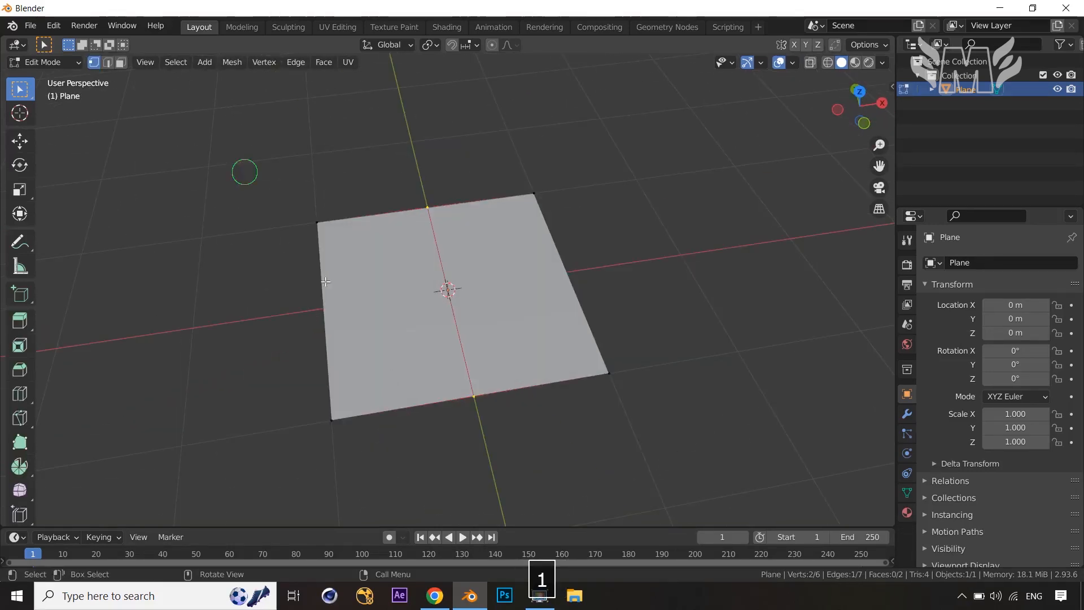
left_click_drag(244, 171, 395, 454)
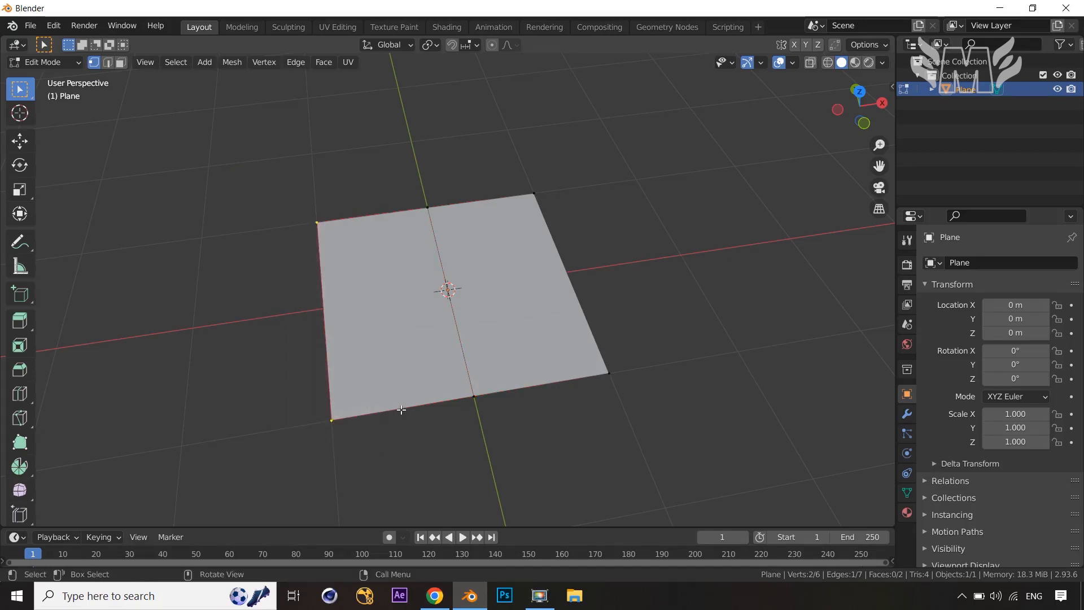
key("x")
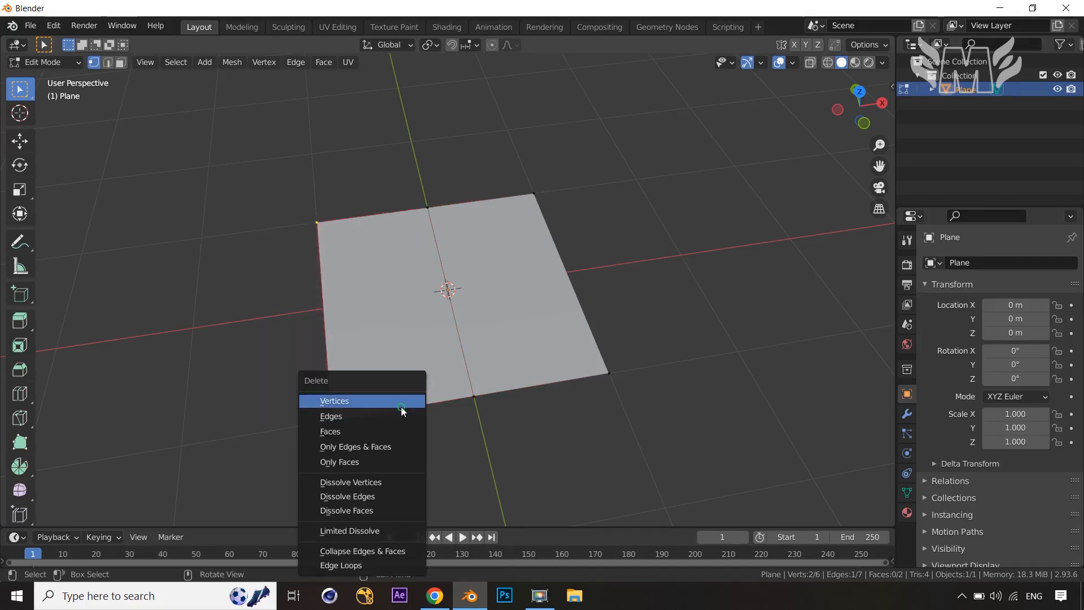
left_click(398, 402)
Step: Raise the half plane's positive Y end edge along the Z axis to slope the face upward
middle_click_drag(638, 387, 601, 310)
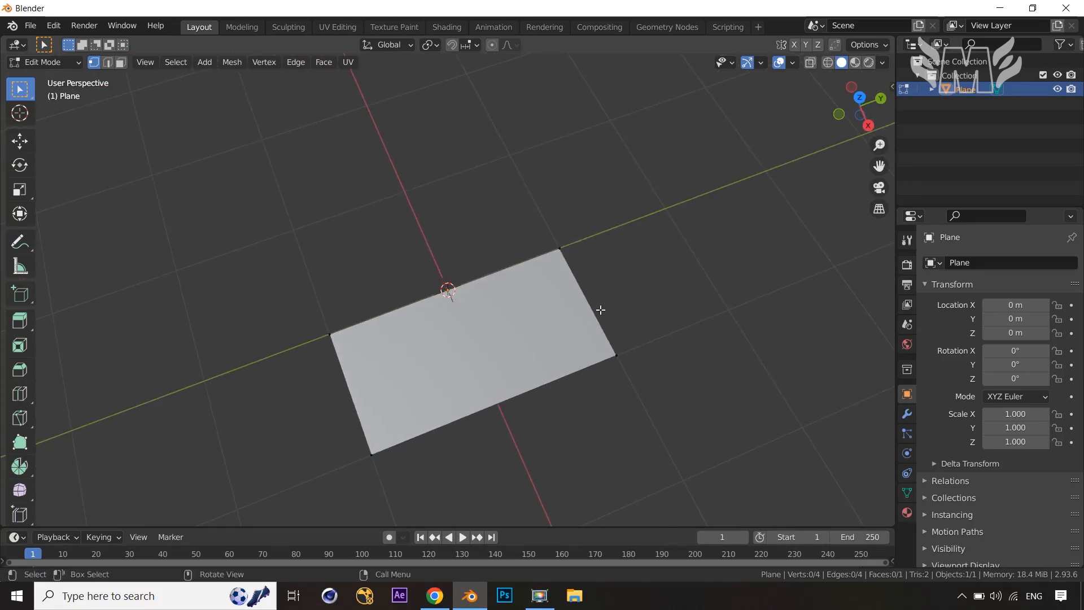
key("2")
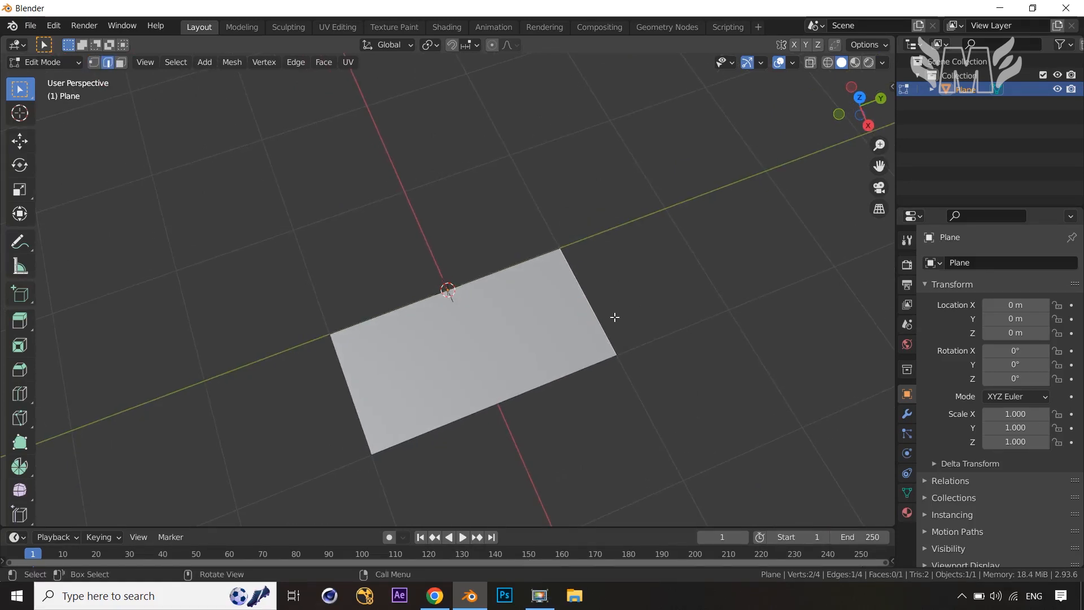
key("g")
key("z")
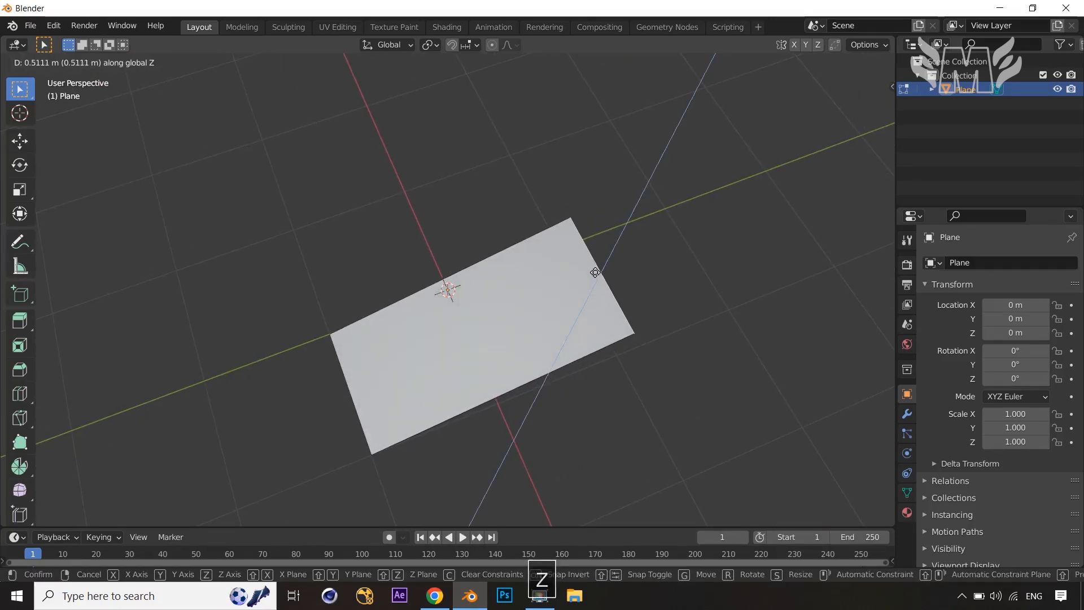
left_click(579, 237)
Step: Extrude the raised end edge along the Y axis and lower the new edge along Z to form a gentle downward slope
scroll(621, 303, "down", 2)
middle_click_drag(622, 302, 591, 272)
middle_click_drag(643, 300, 460, 317, "shift")
key("e")
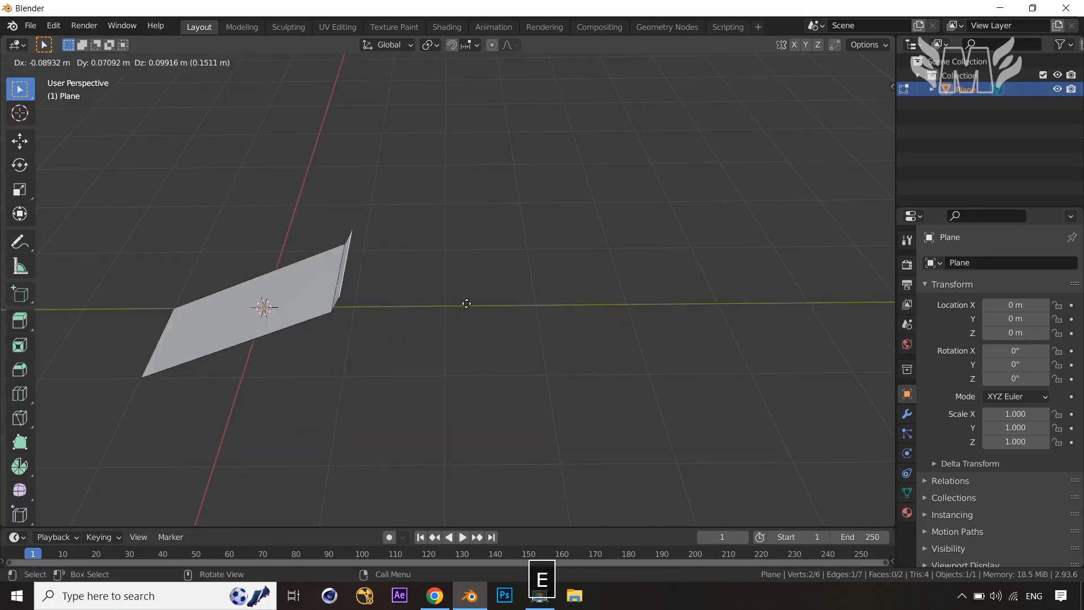
key("y")
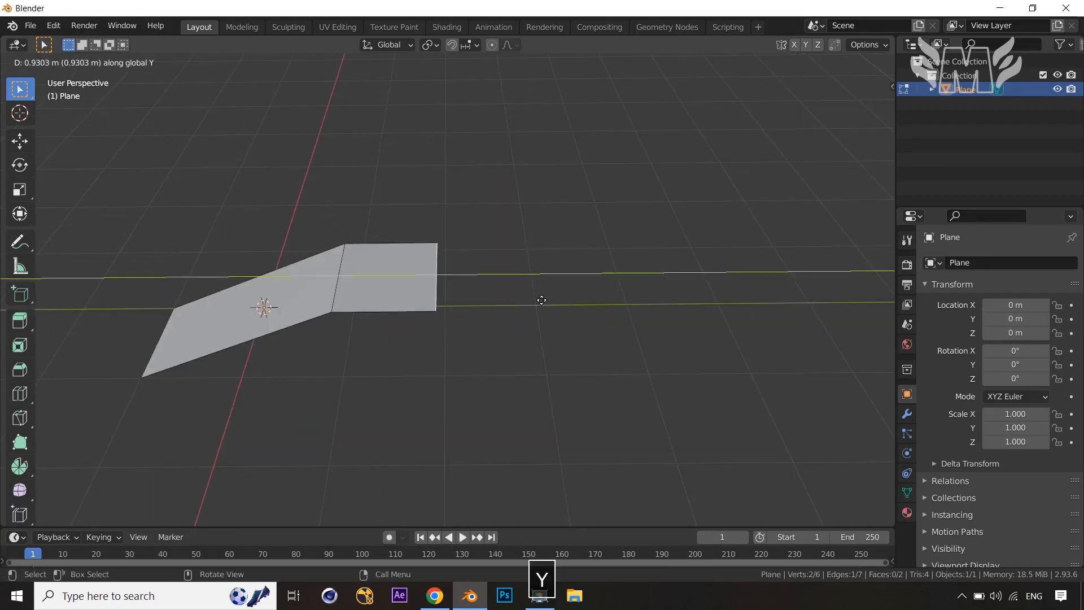
left_click(682, 306)
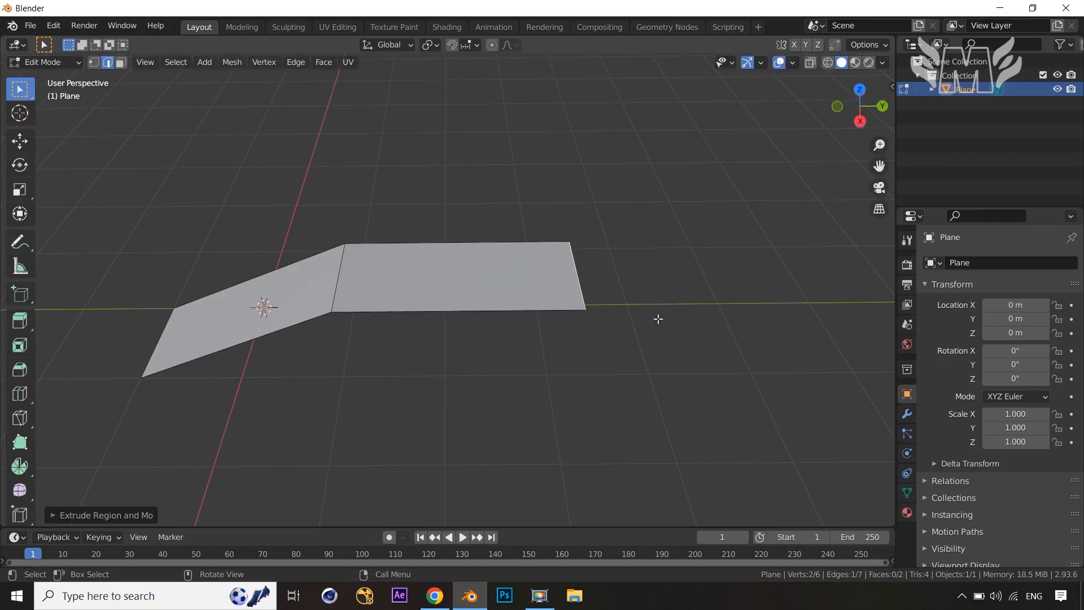
key("z")
key("g")
key("z")
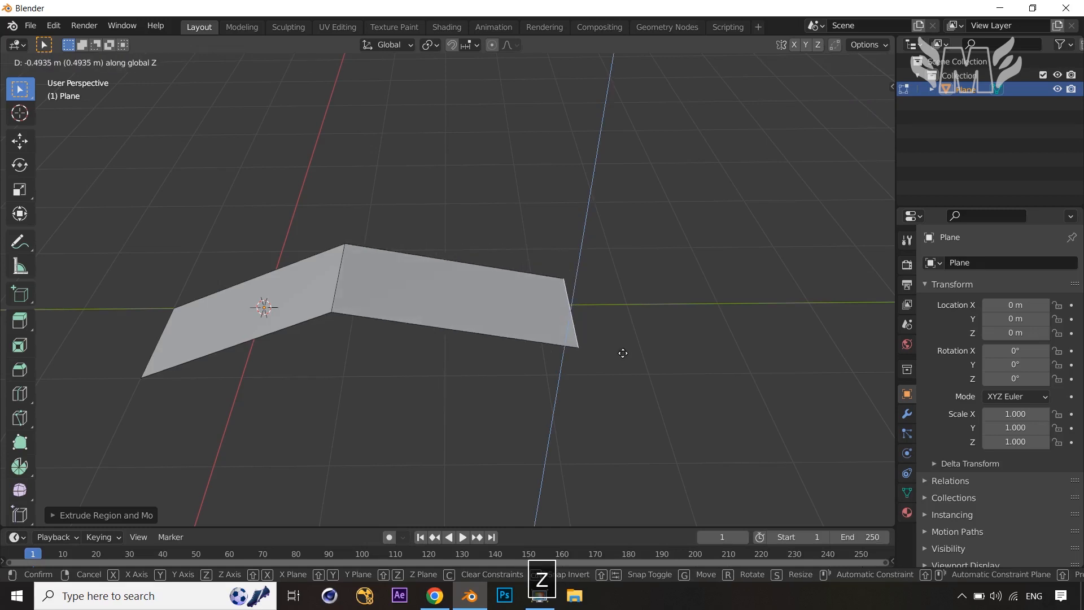
left_click(624, 344)
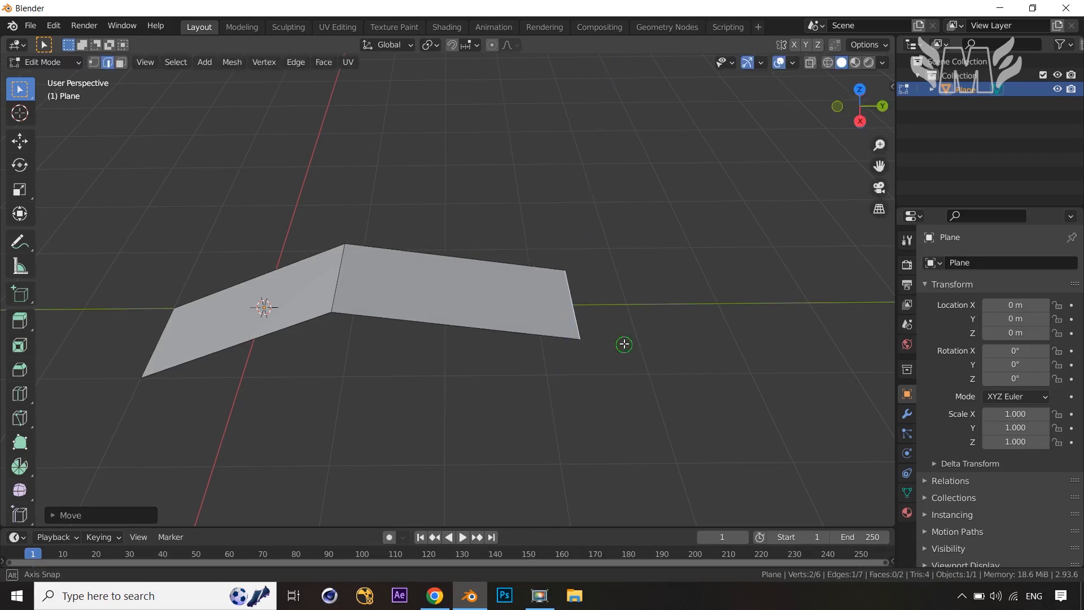
Step: Extrude the far end edge about 2 m along Y and lower it about 0.86 m along Z
middle_click_drag(625, 344, 635, 301)
key("e")
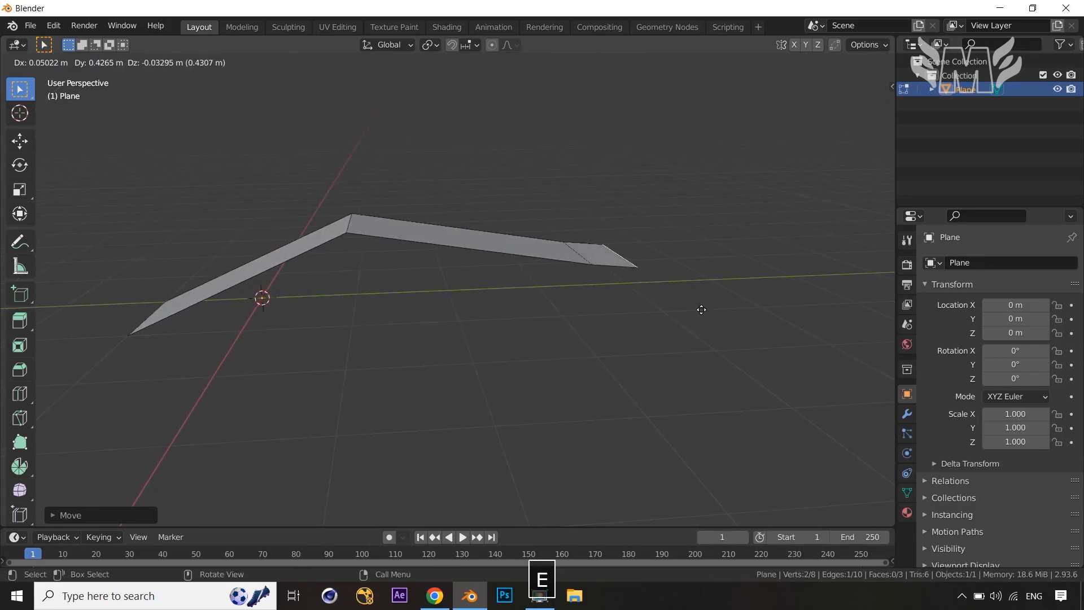
key("y")
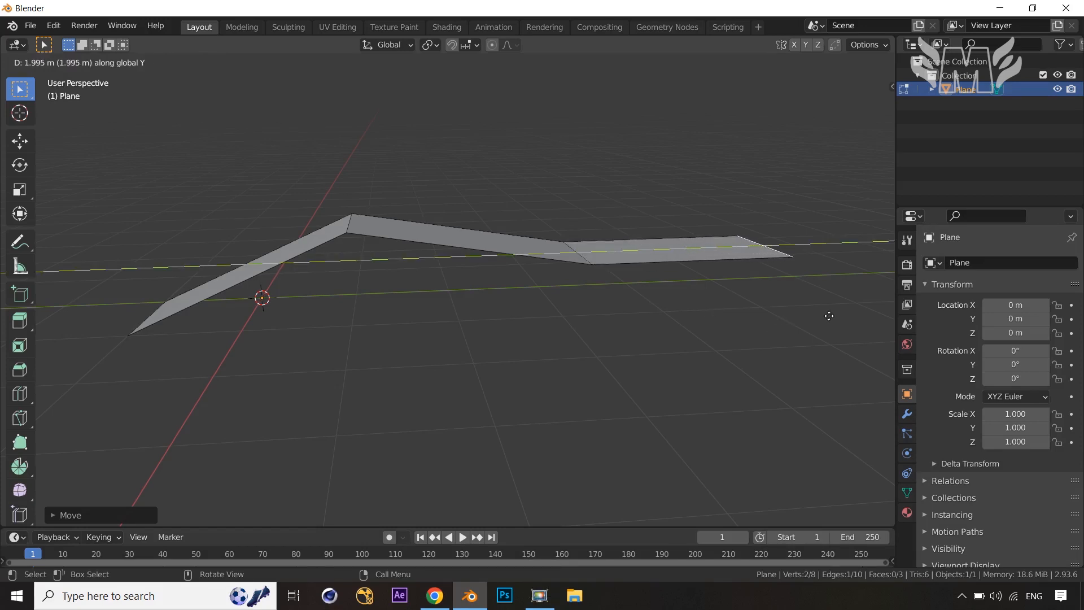
key("g")
key("z")
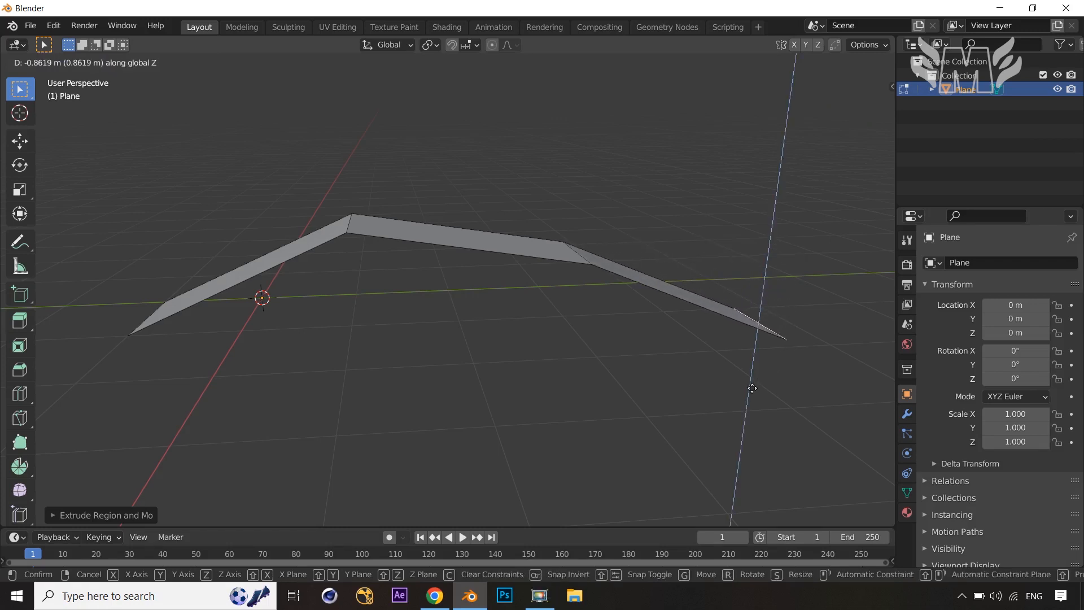
left_click(751, 389)
Step: Add a Mirror modifier on the X axis to the strip and turn on Clipping
middle_click_drag(745, 382, 542, 379)
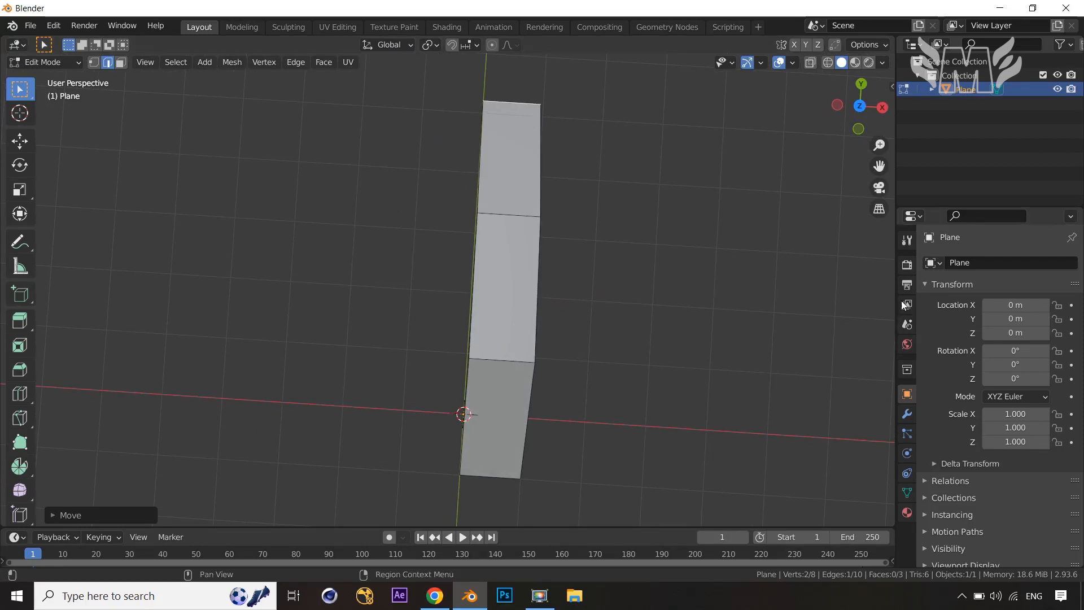
left_click(907, 416)
left_click(1027, 263)
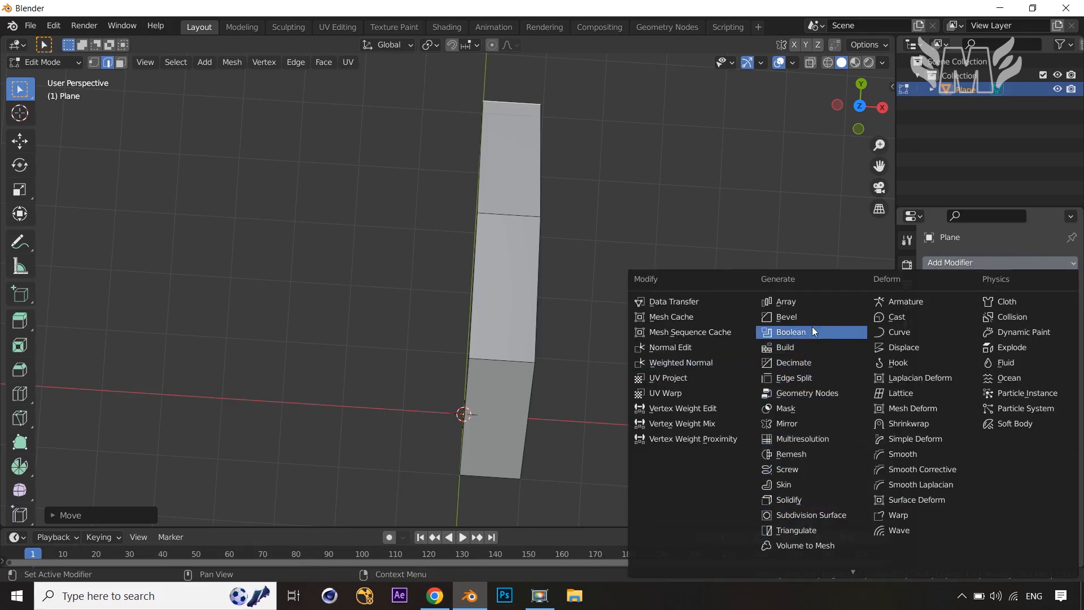
left_click(800, 423)
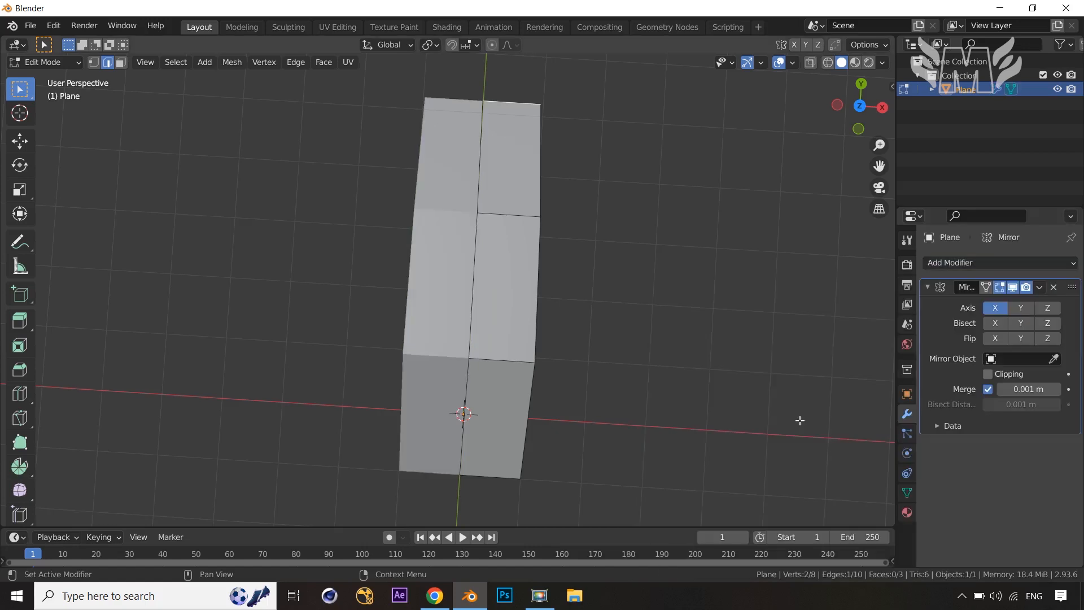
left_click(992, 376)
Step: Extrude the middle segment's outer side edge diagonally outward in positive X and positive Y to form a side wing
middle_click_drag(677, 298, 683, 274)
key("2")
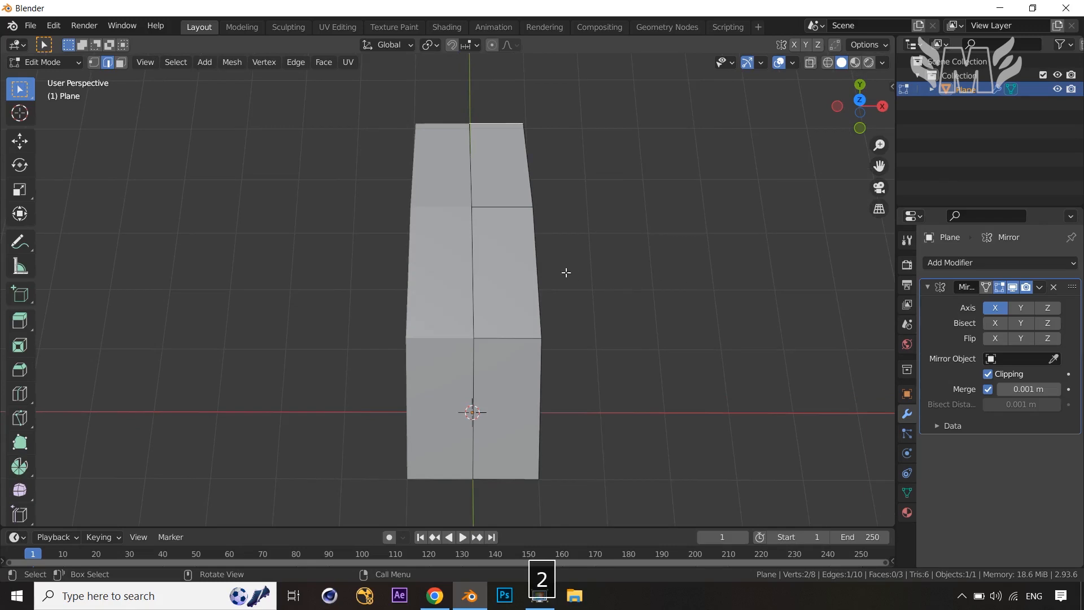
left_click(537, 281)
key("e")
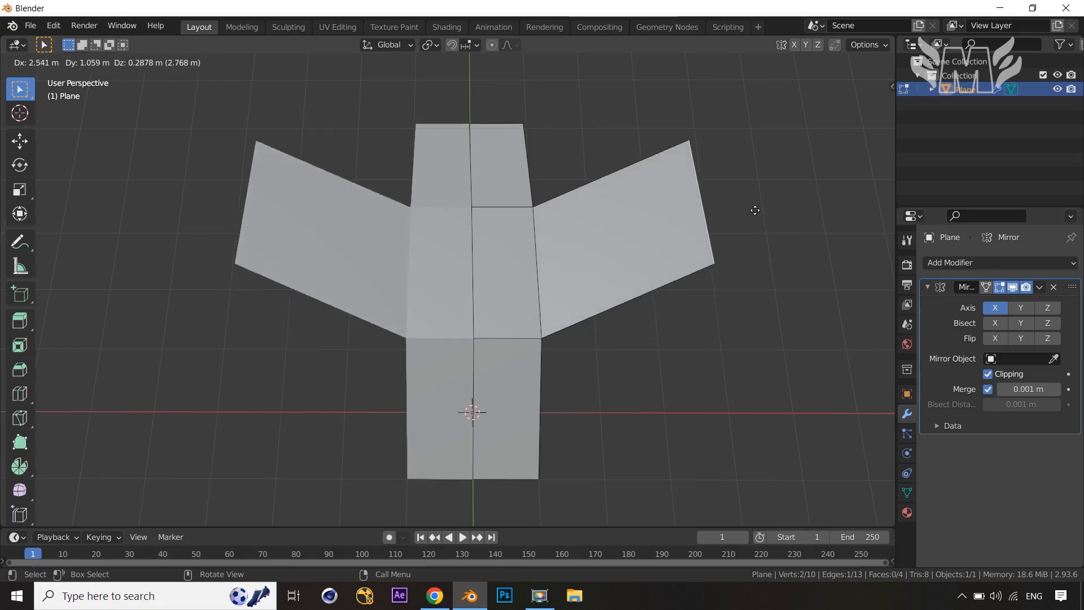
left_click(751, 171)
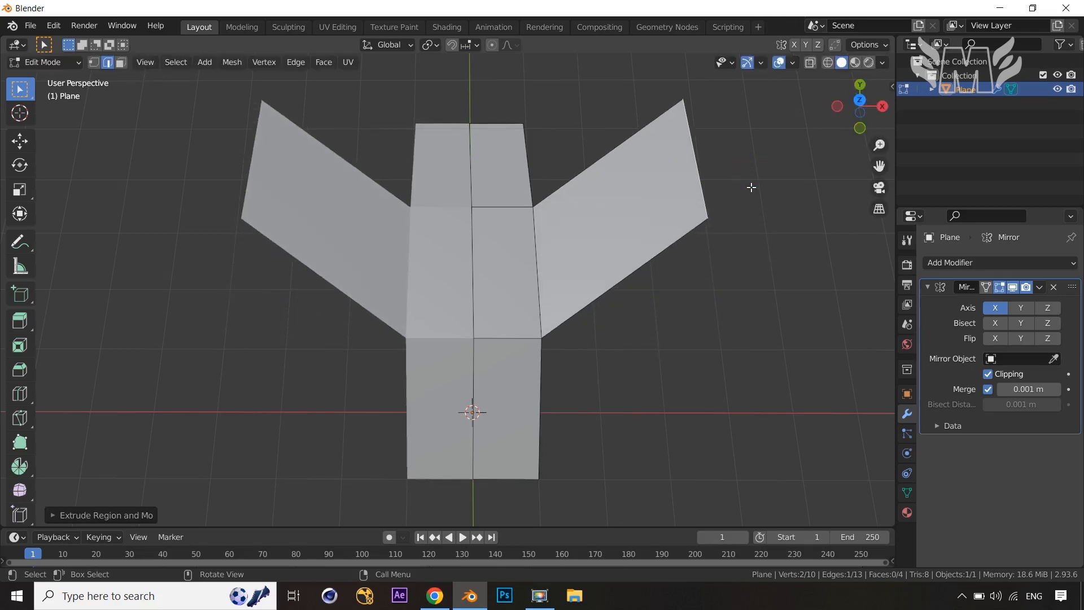
Step: Lower the wing's outer edge about 1.7 m along Z and shift it in the positive Y direction
middle_click_drag(751, 186, 656, 133)
key("g")
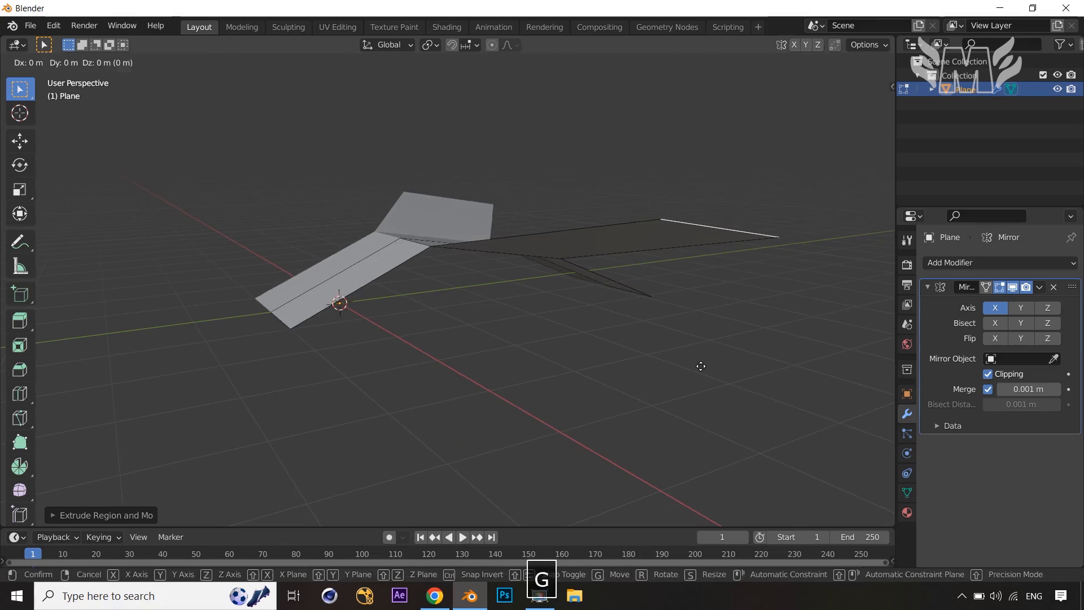
key("z")
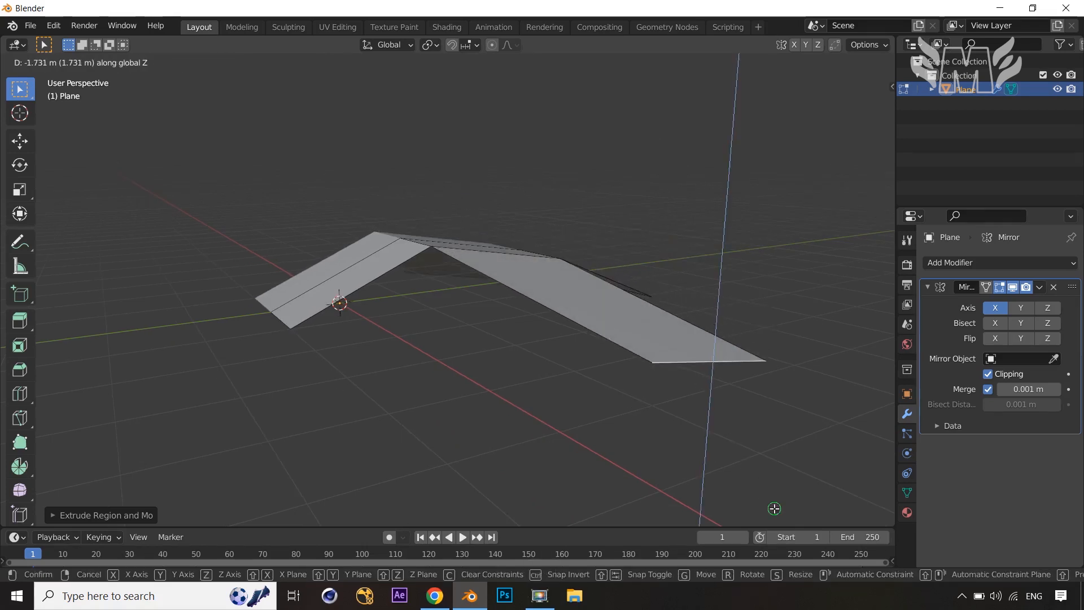
left_click(774, 509)
key("g")
key("y")
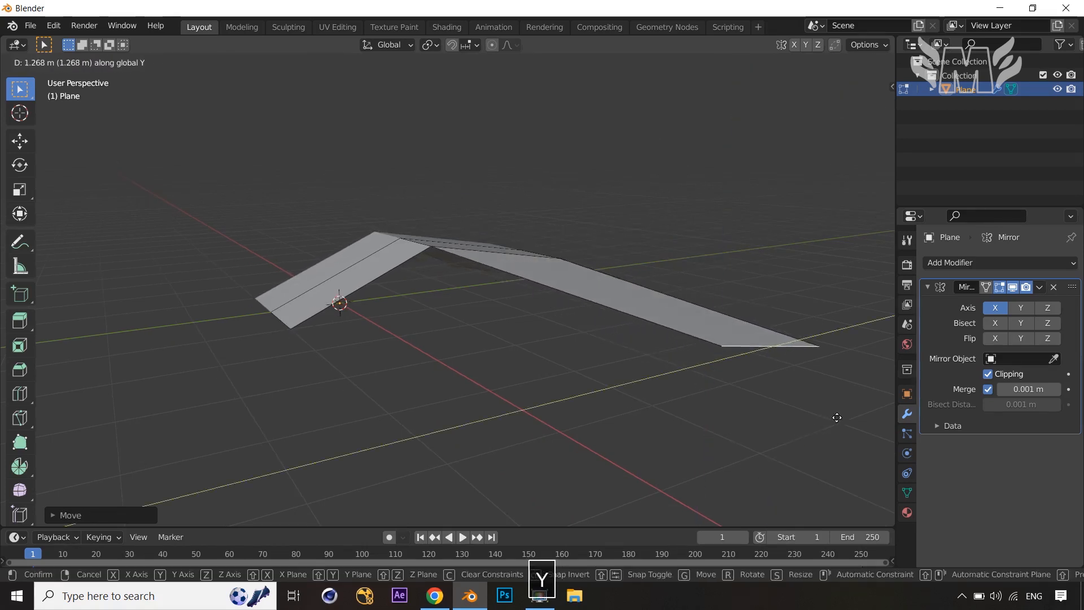
left_click(862, 393)
Step: Move the wing's outer edge back in the negative Y direction so the wing spreads out more sideways
middle_click_drag(797, 417, 592, 204)
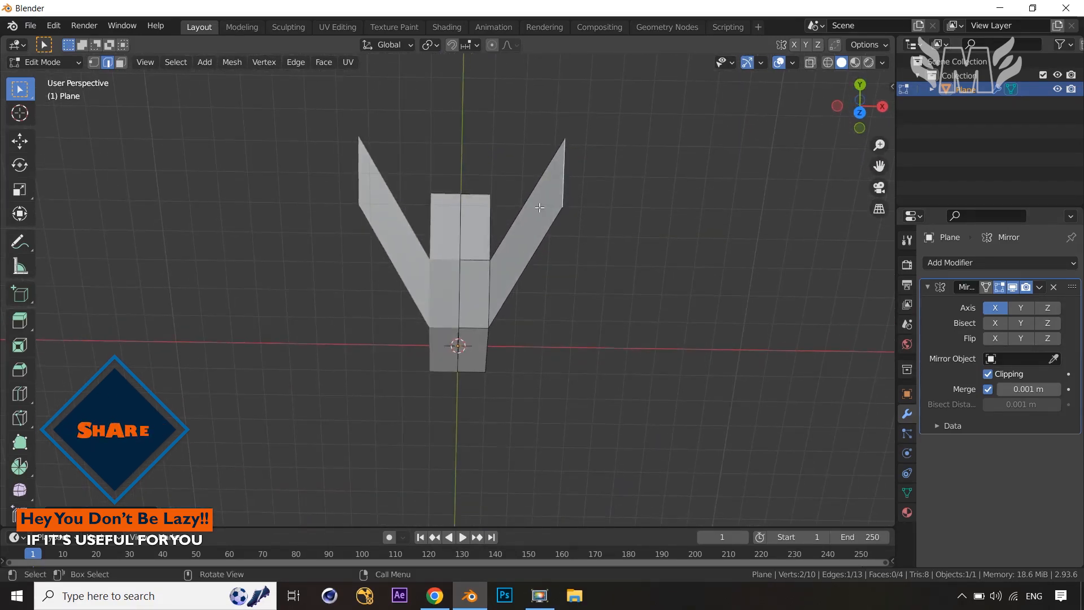
middle_click_drag(580, 243, 496, 241)
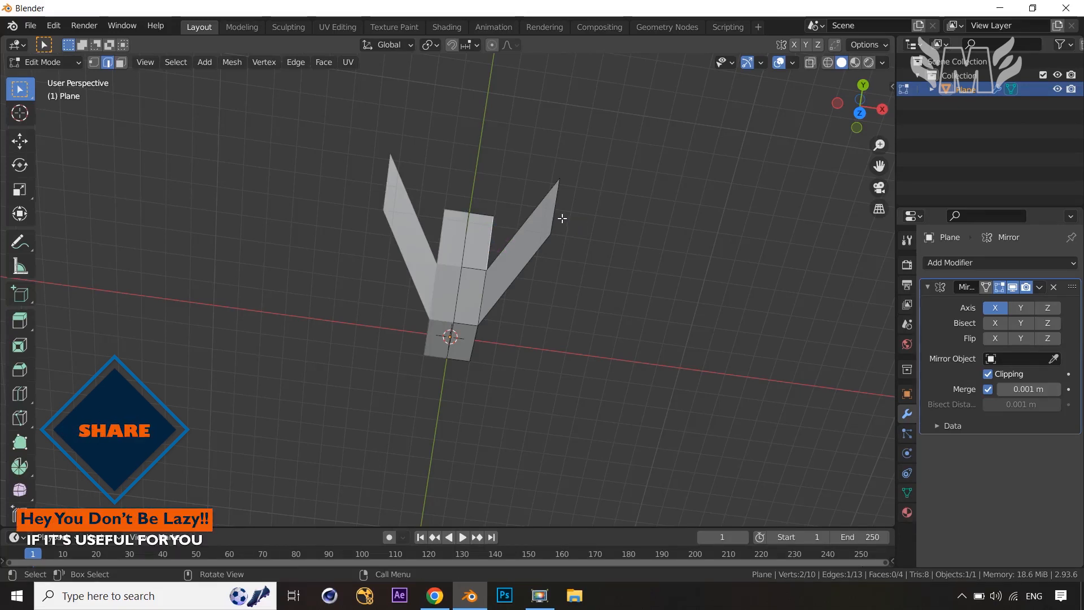
key("g")
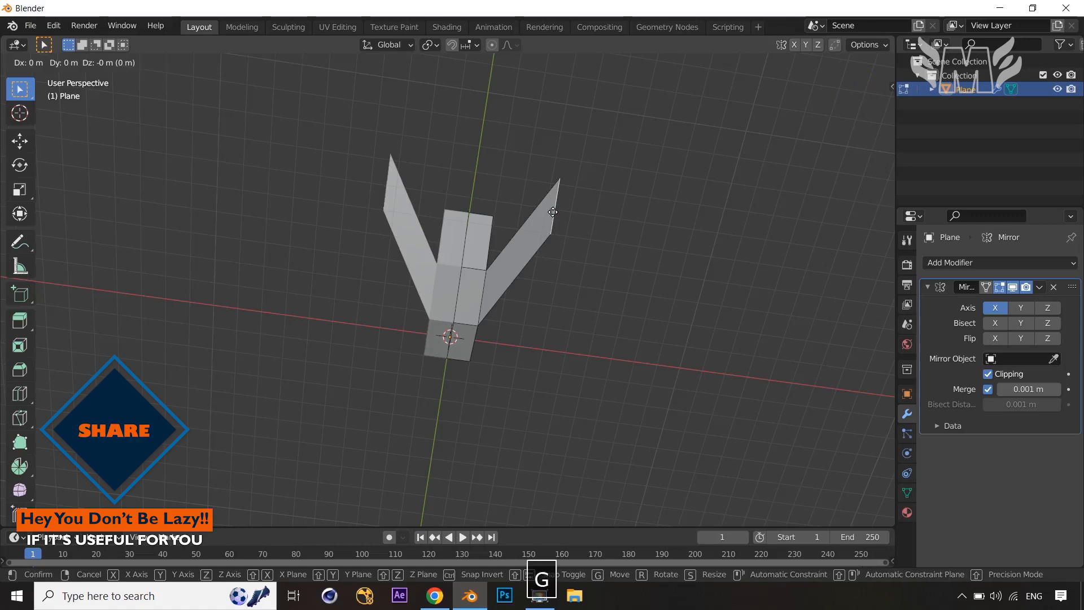
key("z")
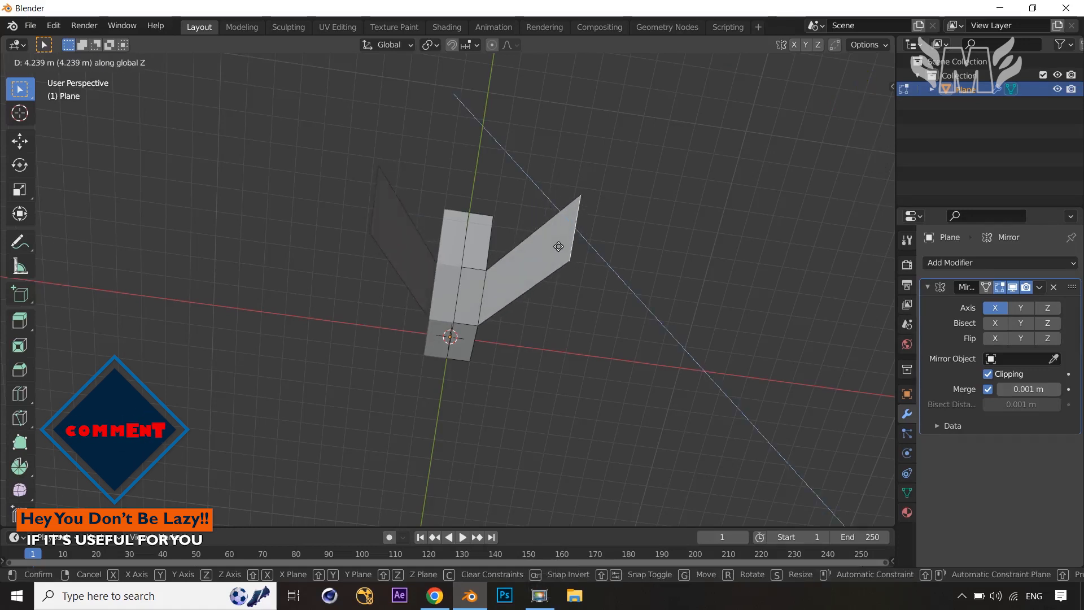
key("y")
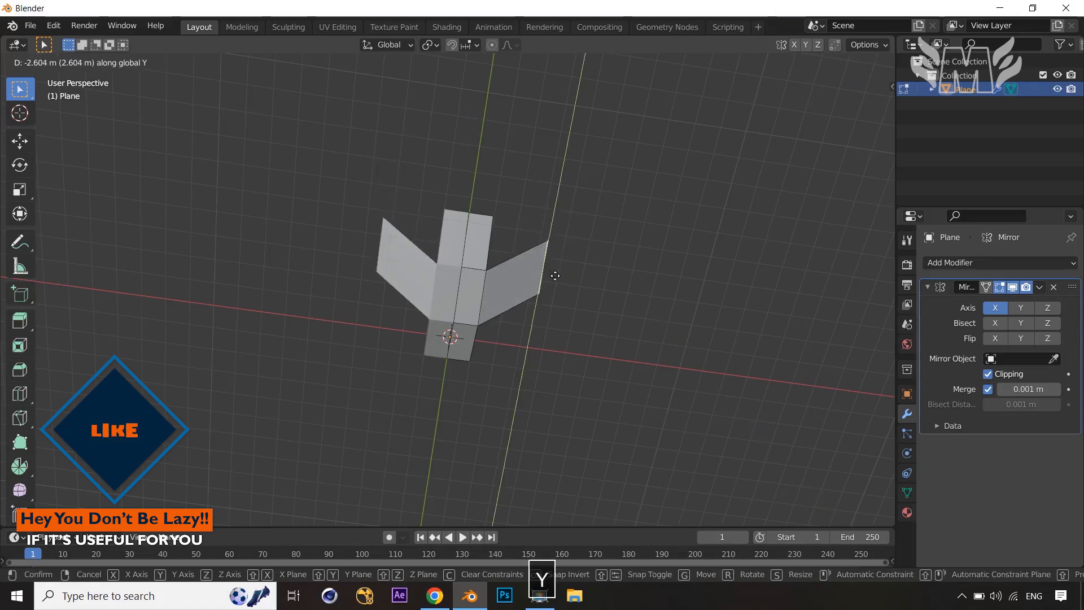
left_click(554, 283)
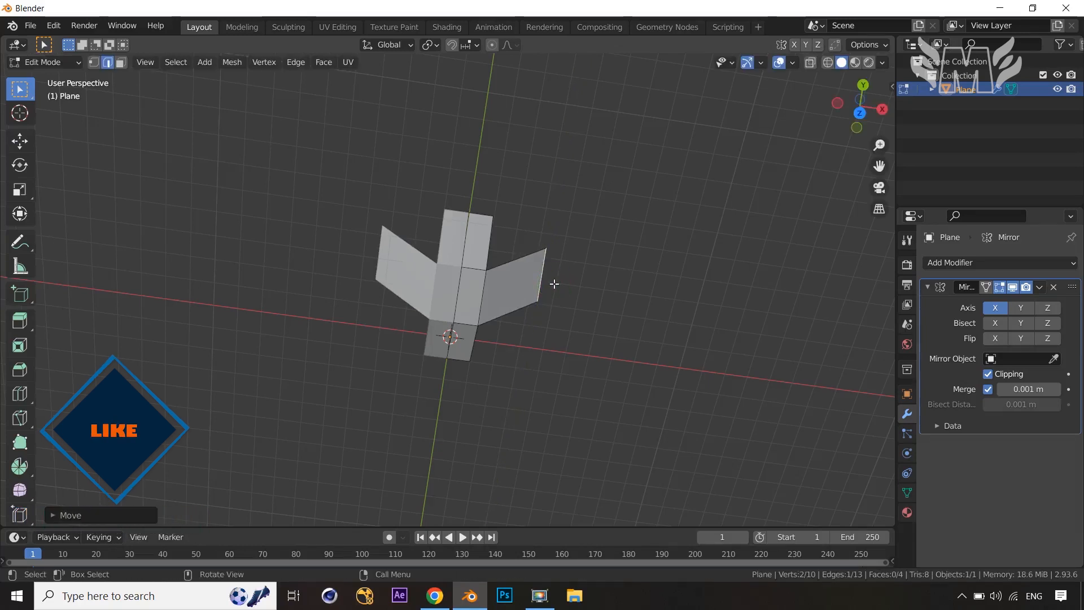
Step: Extrude the wing's outer edge diagonally in positive X and Y and lower the new edge about 1.4 m along Z
key("e")
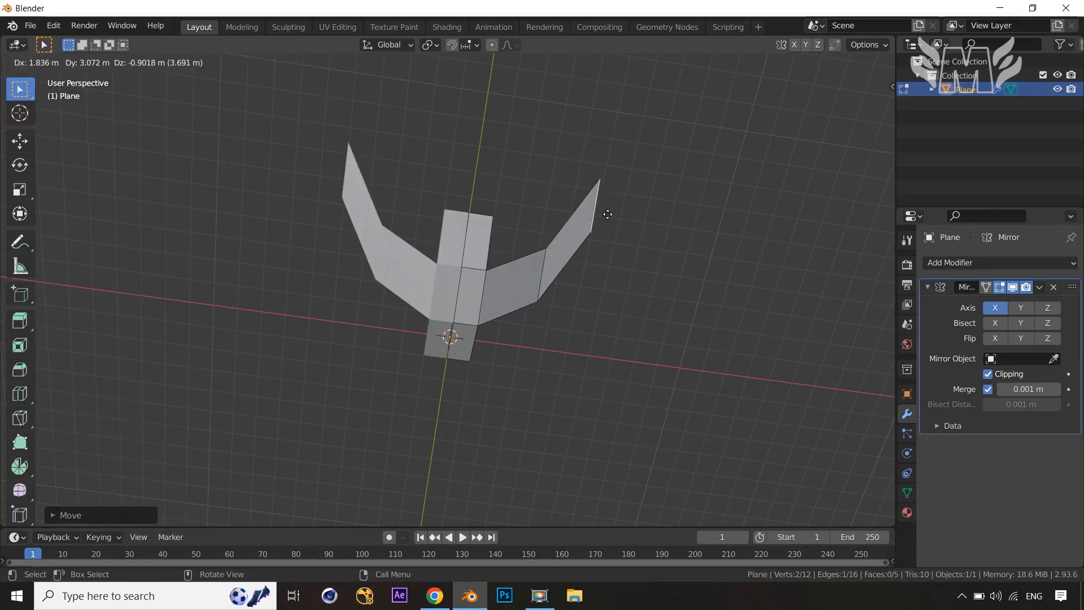
left_click(608, 212)
middle_click_drag(608, 205, 617, 104)
key("g")
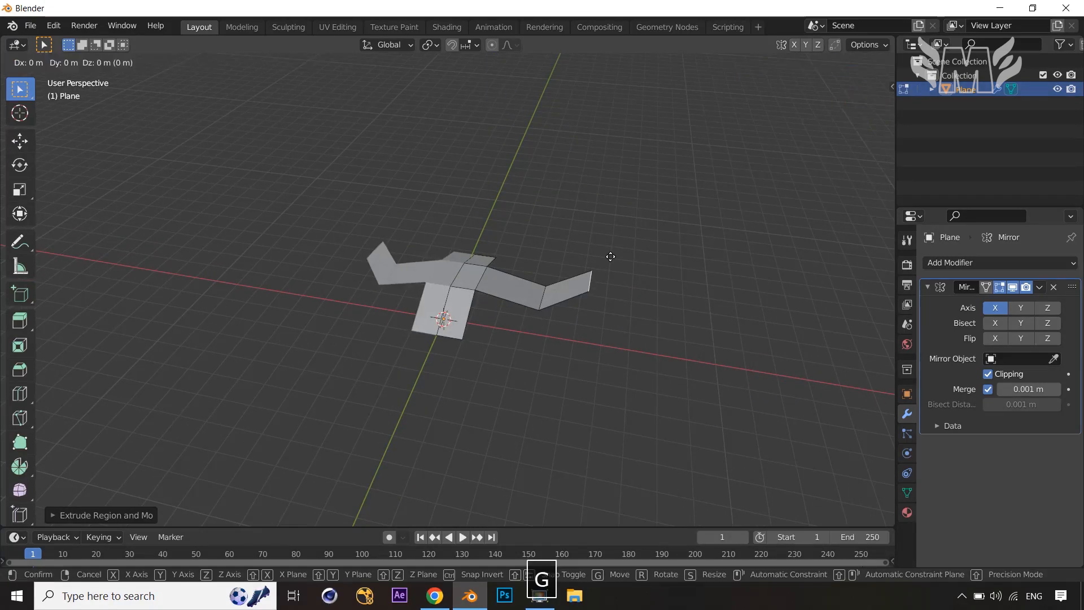
key("z")
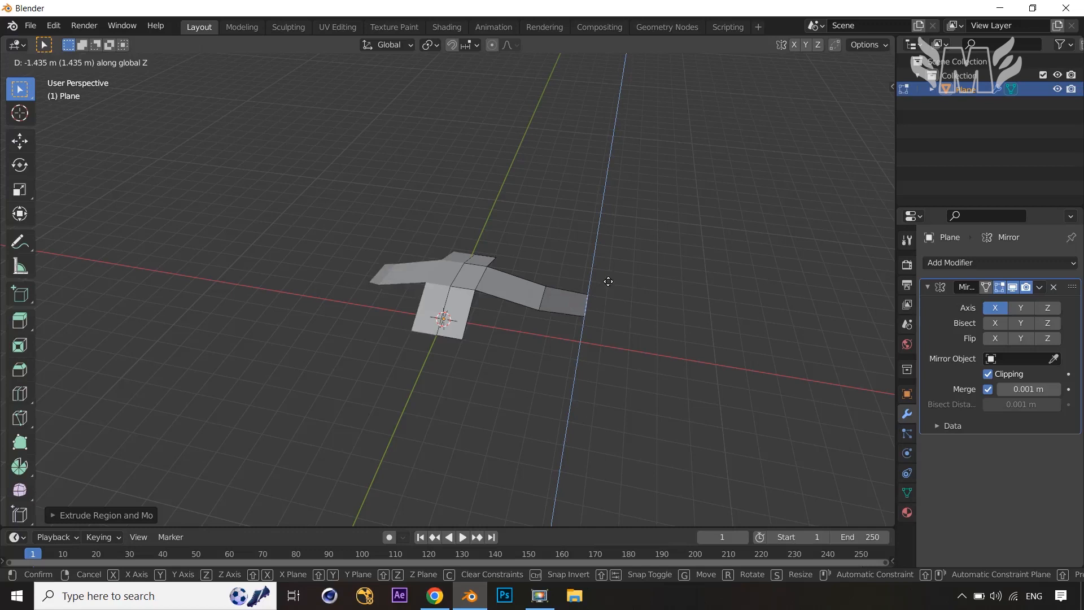
left_click(608, 283)
Step: Move the newly extruded wing-tip edge in the positive Y direction
key("g")
key("y")
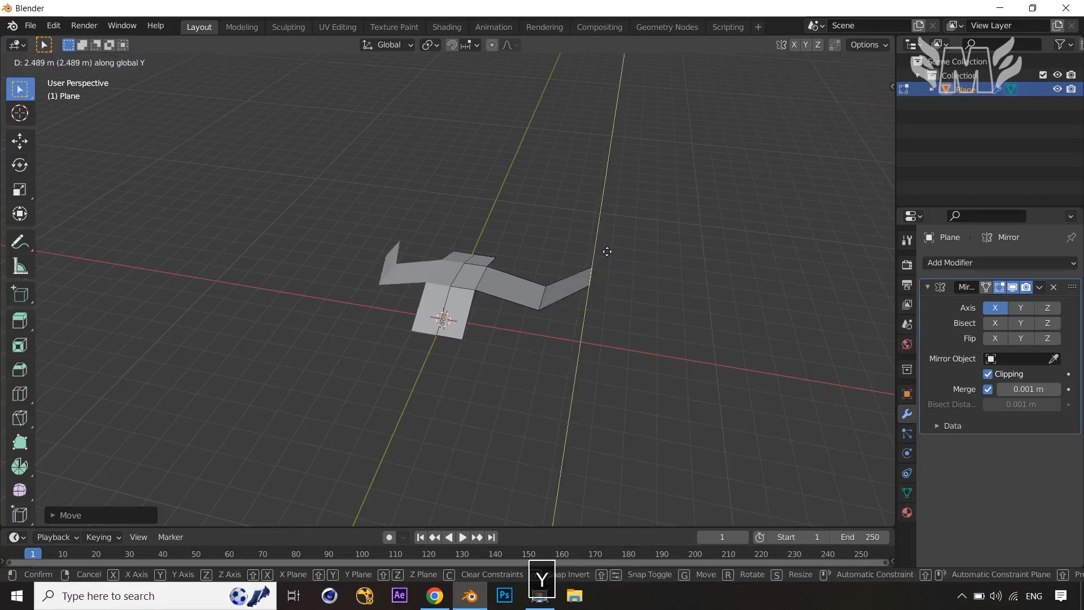
left_click(595, 273)
Step: Bridge the far body segment's outer side edge with the facing edge of the outer wing segment to fill the gap
middle_click_drag(595, 273, 617, 353)
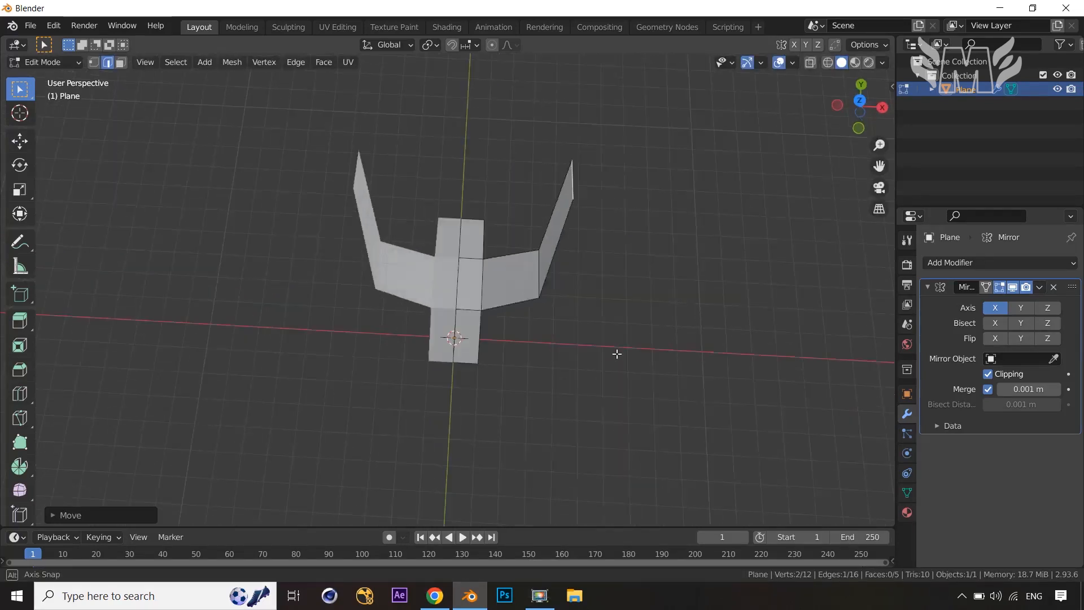
left_click(486, 236)
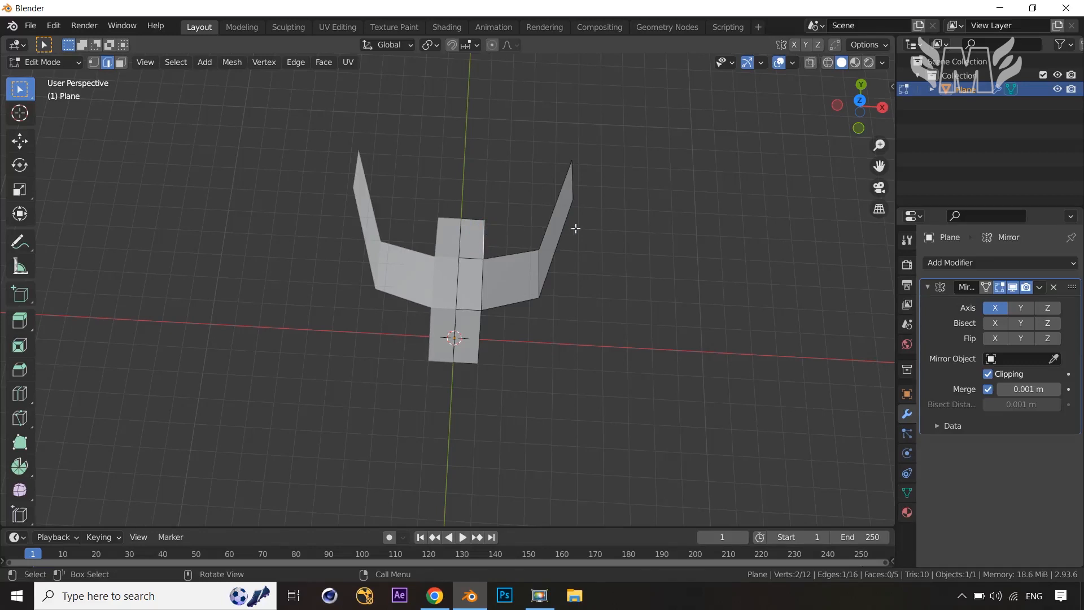
left_click(550, 204, "shift")
right_click(514, 229)
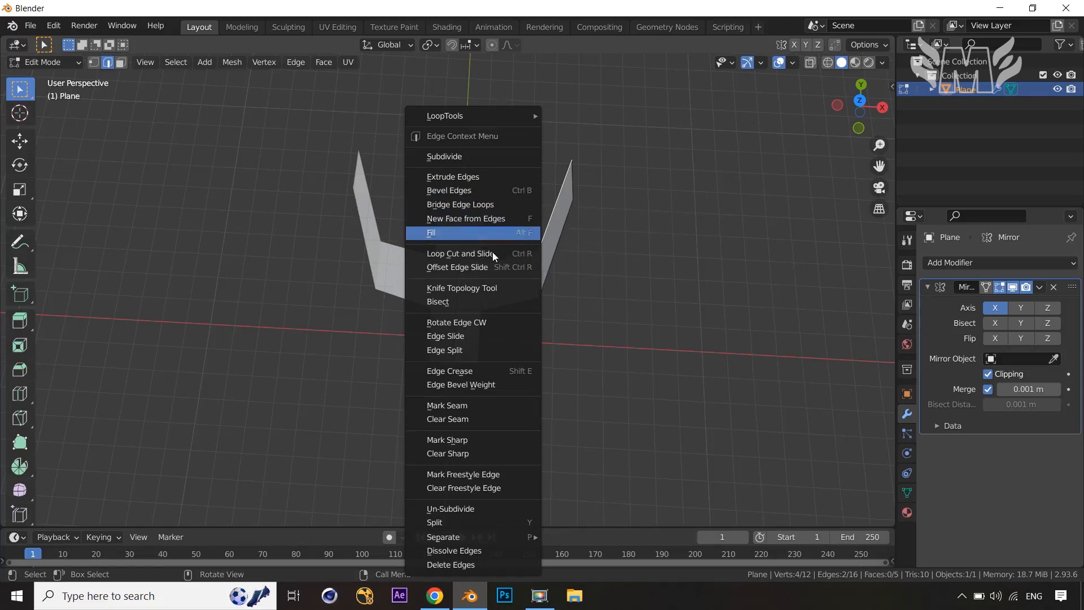
left_click(495, 210)
middle_click_drag(636, 240, 642, 280)
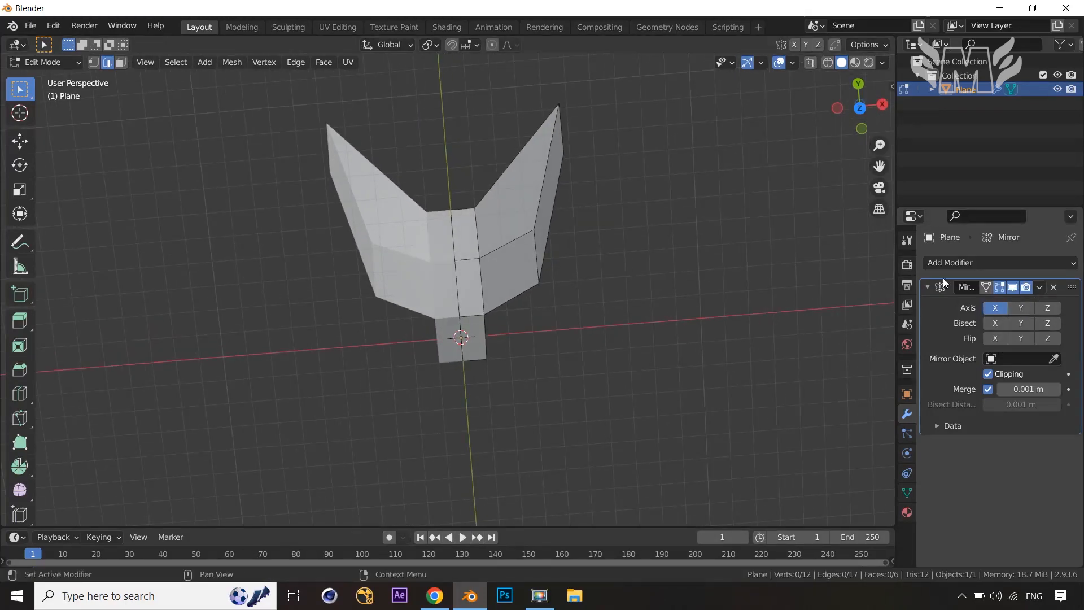
Step: Add a Subdivision Surface modifier below the Mirror modifier and set its viewport levels to 3
left_click(971, 263)
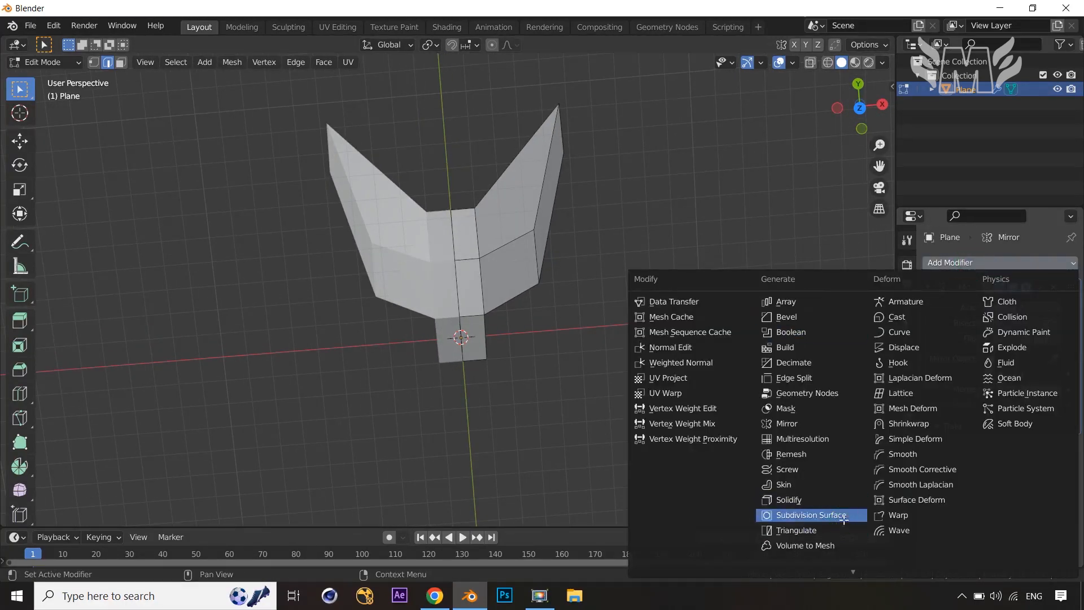
left_click(844, 516)
mouse_move(746, 383)
middle_mouse_down()
mouse_move(725, 358)
mouse_move(731, 382)
middle_mouse_up()
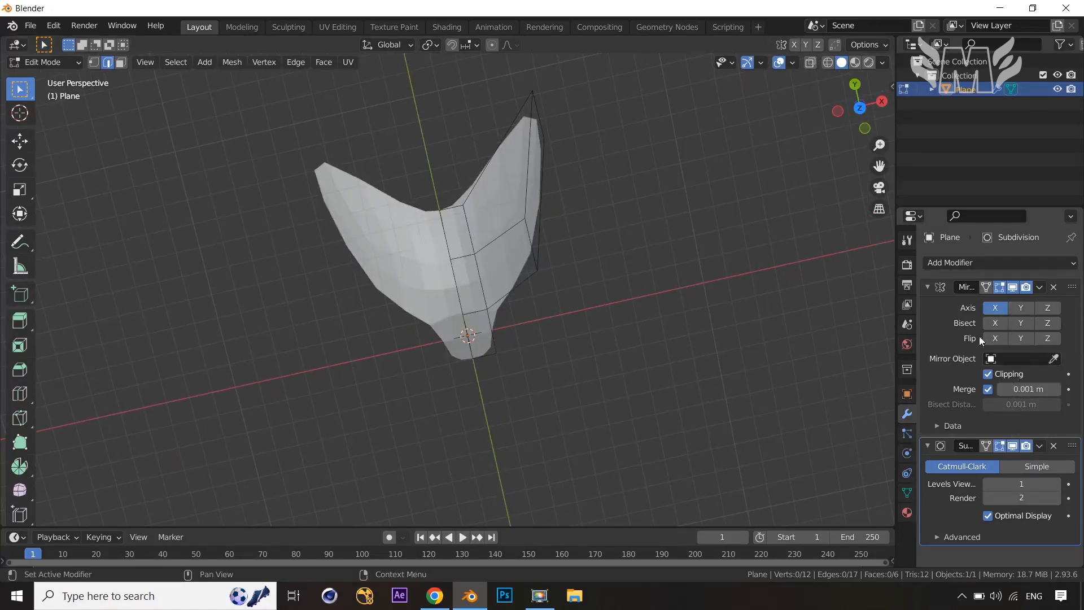
left_click(927, 287)
left_click(1055, 344)
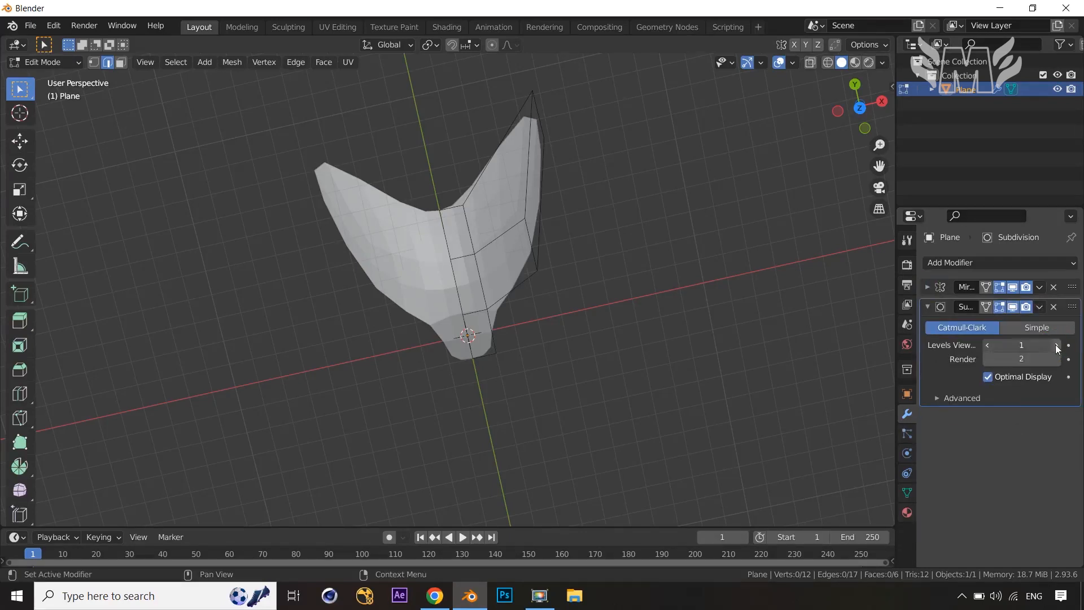
left_click(1055, 345)
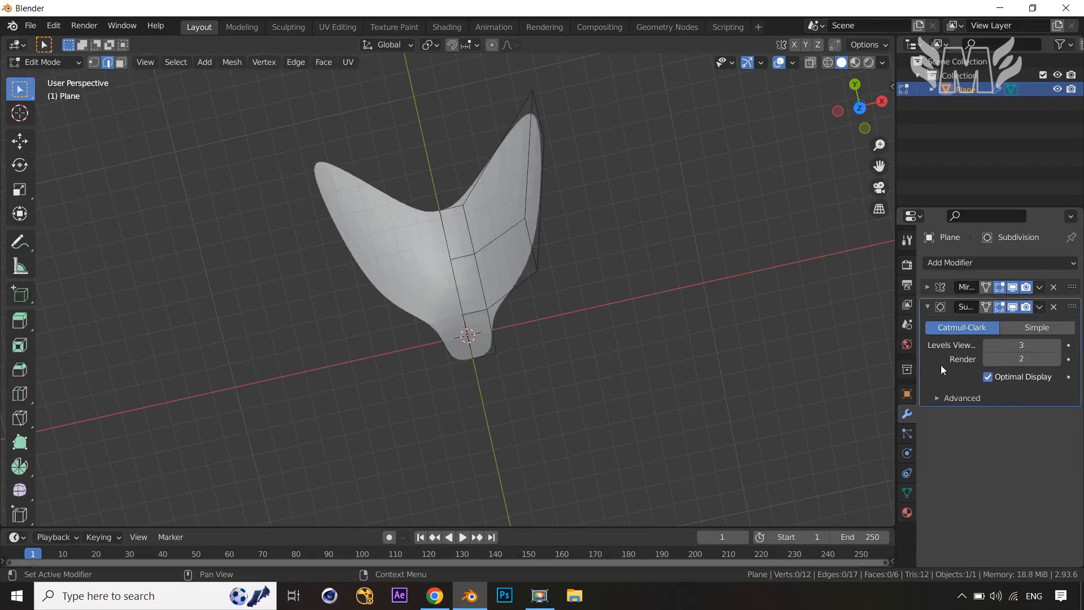
Step: Switch to Object Mode and apply Shade Smooth to the mesh
right_click(446, 254)
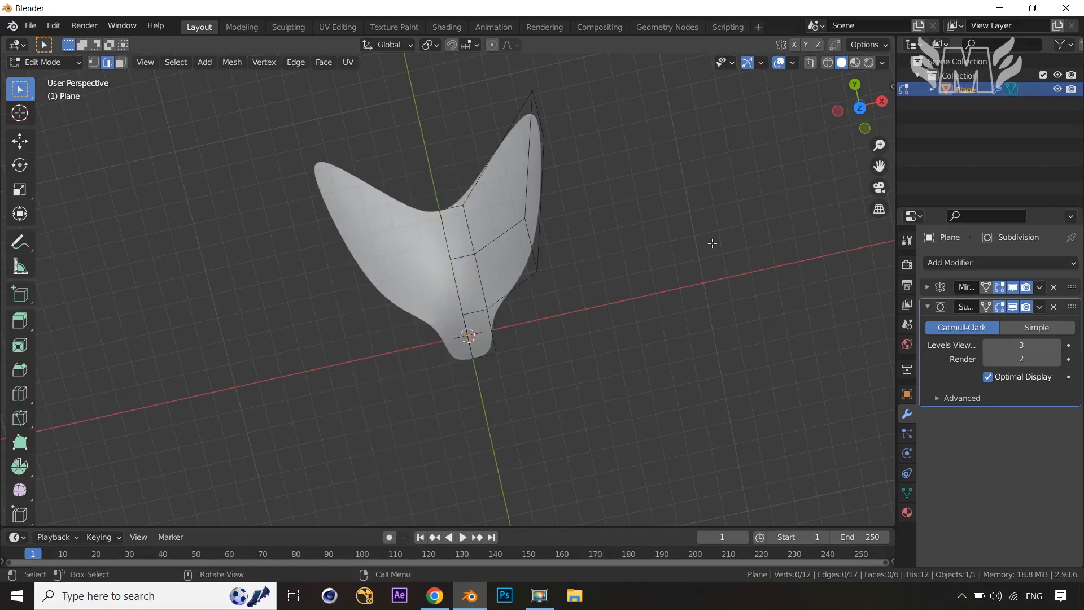
key("Tab")
right_click(432, 278)
left_click(435, 281)
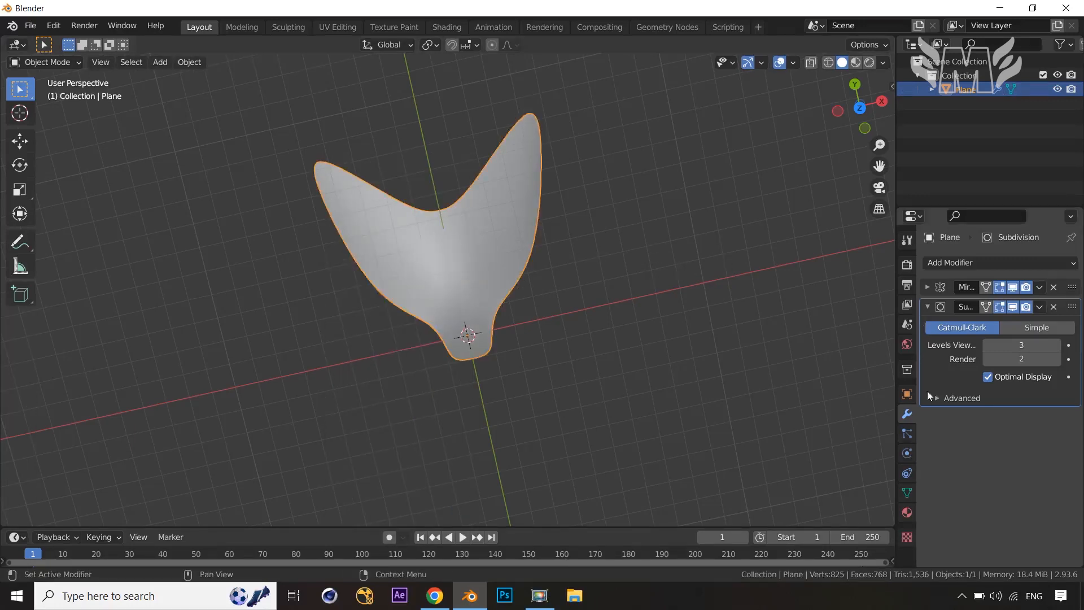
Step: Turn on Auto Smooth in the mesh's normals settings
left_click(907, 493)
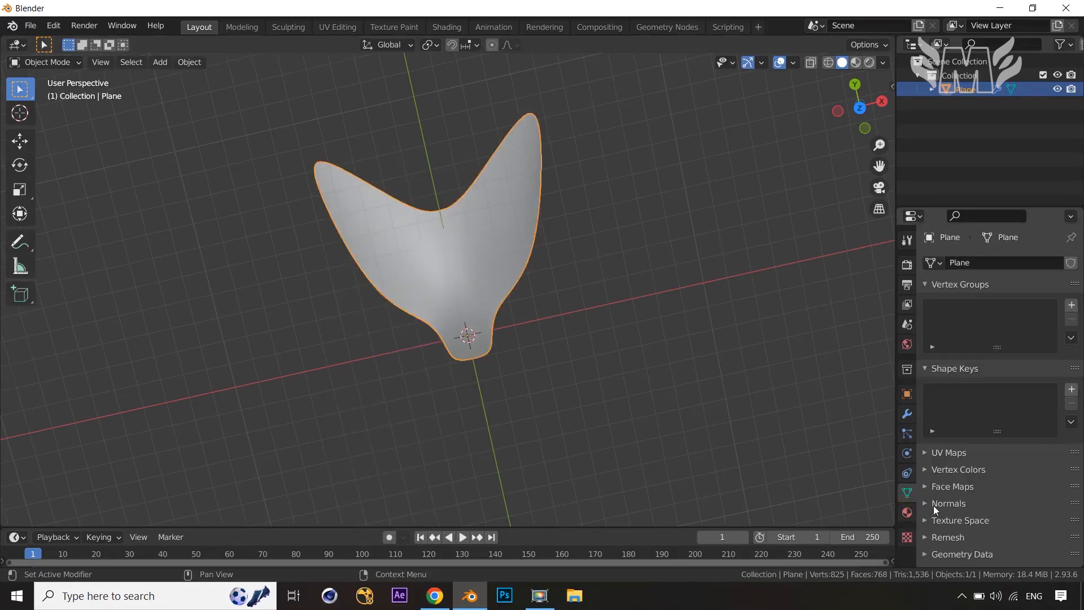
left_click(929, 503)
left_click(986, 525)
mouse_move(619, 435)
middle_mouse_down()
mouse_move(617, 467)
mouse_move(611, 433)
middle_mouse_up()
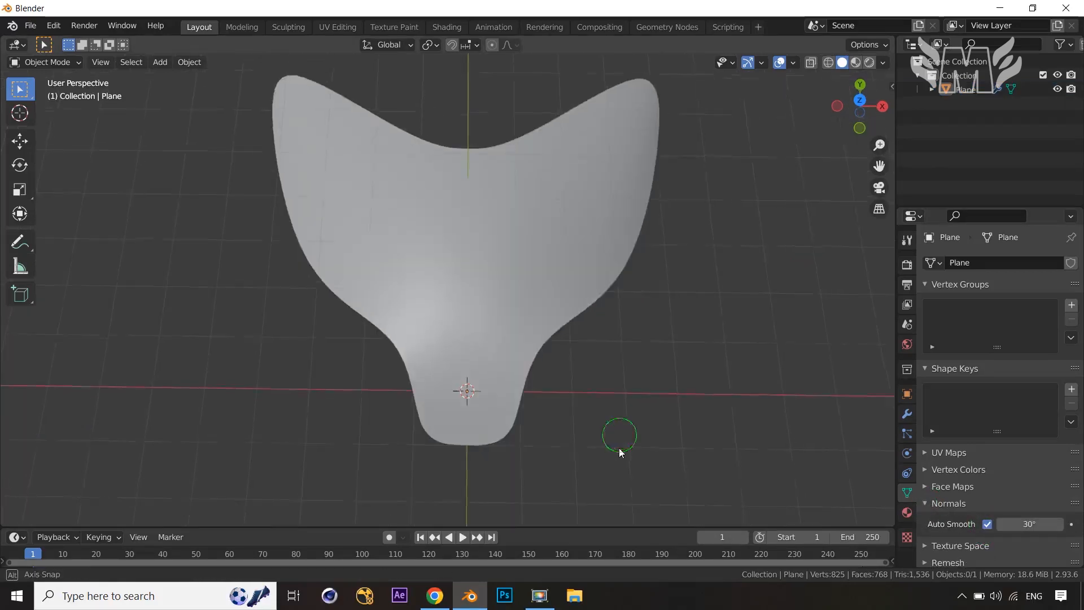
scroll(609, 445, "up", 2)
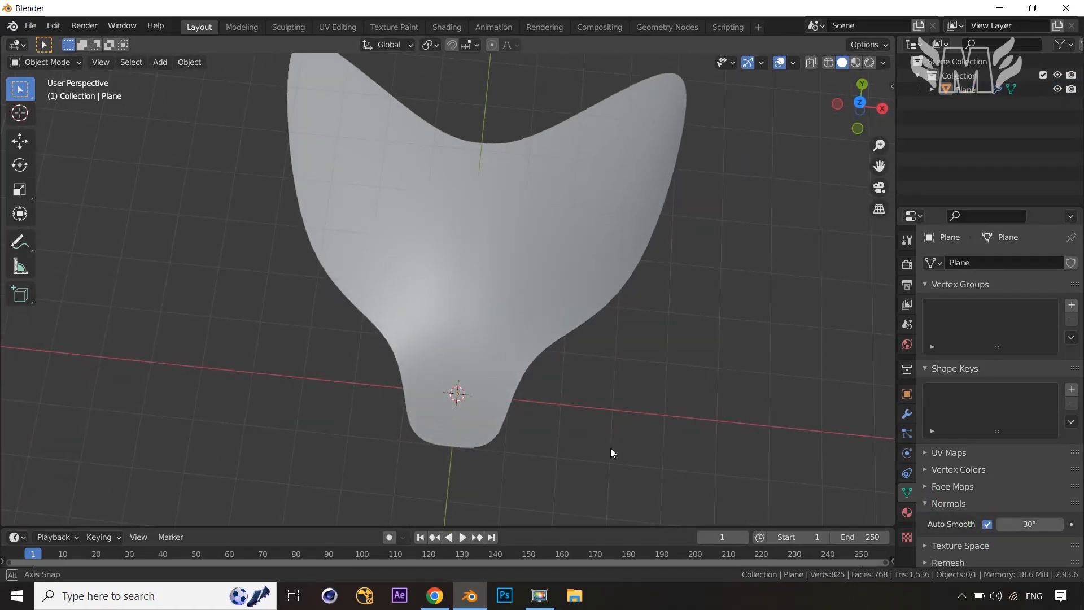
Step: Return to Edit Mode and add a loop cut running lengthwise through the wing, slid slightly toward its outer side
key("Tab")
middle_click_drag(622, 439, 619, 386)
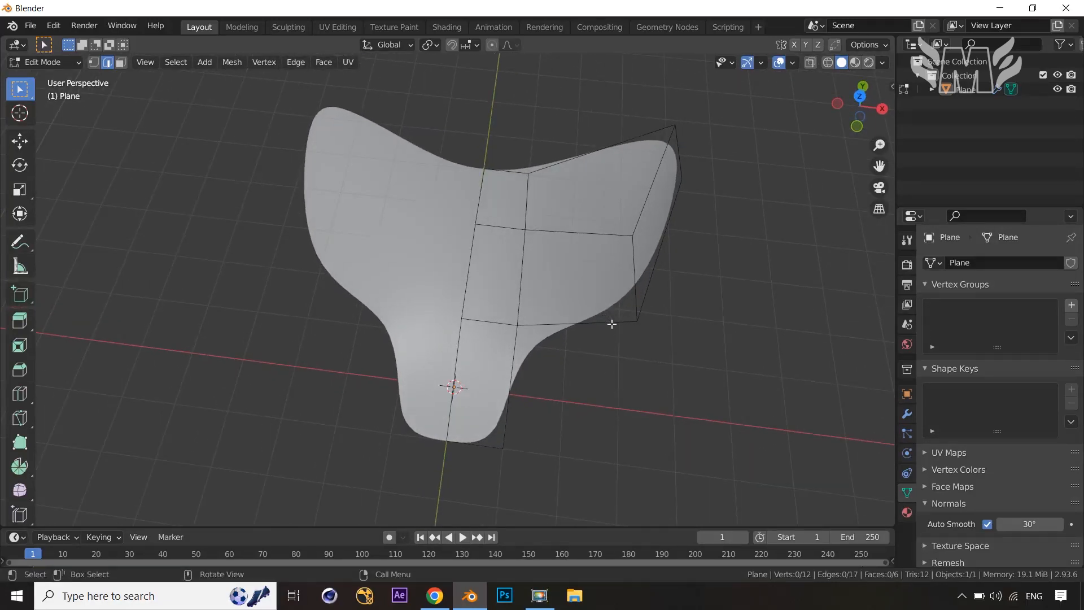
key("ctrl+r")
left_click(595, 308)
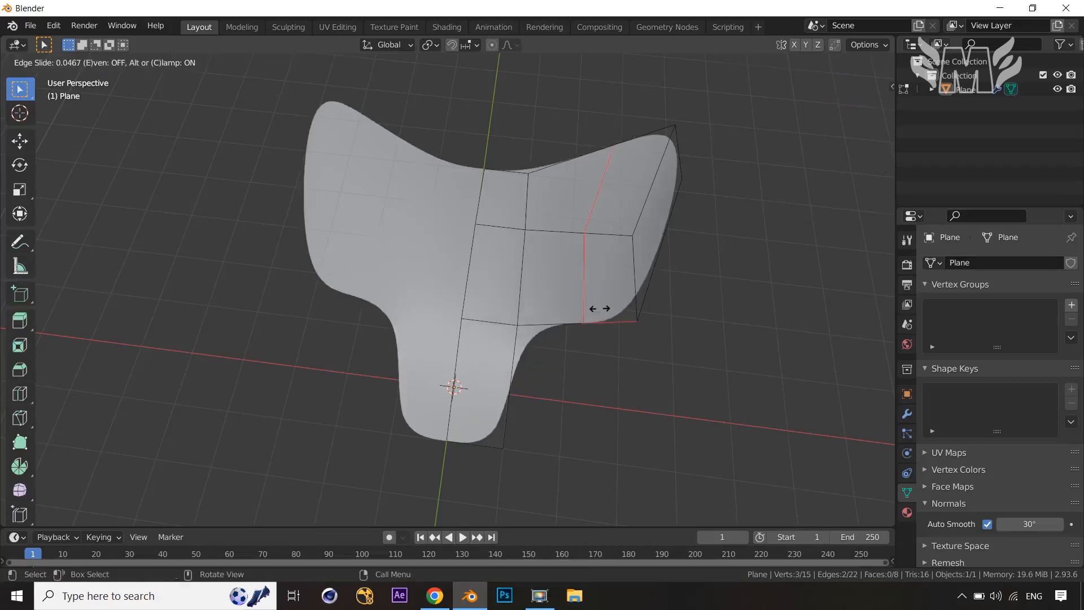
left_click(607, 310)
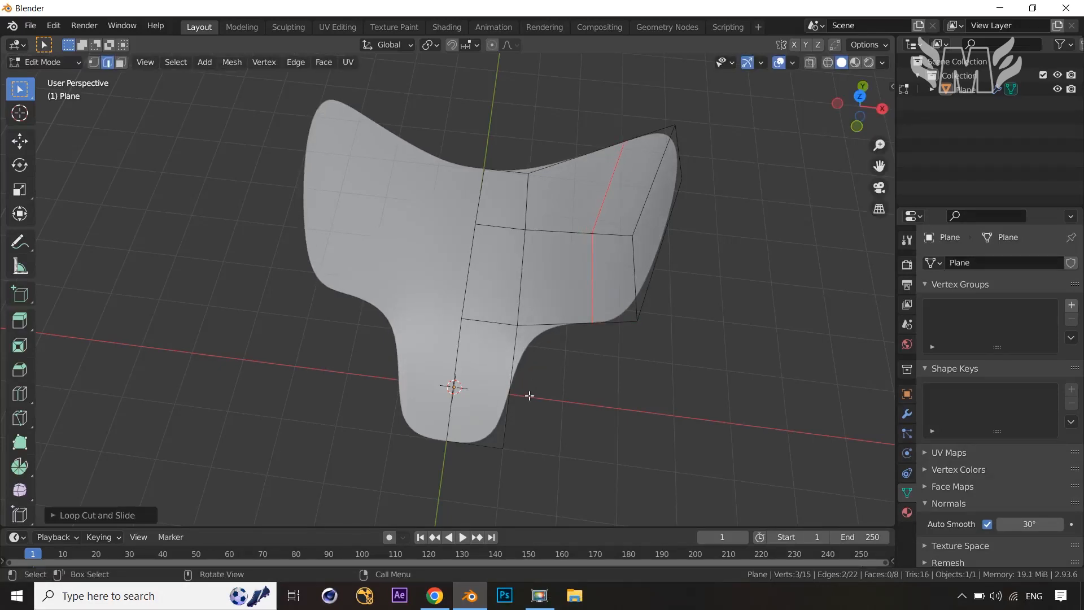
Step: Add a loop cut across the front body segment near the origin
key("ctrl+r")
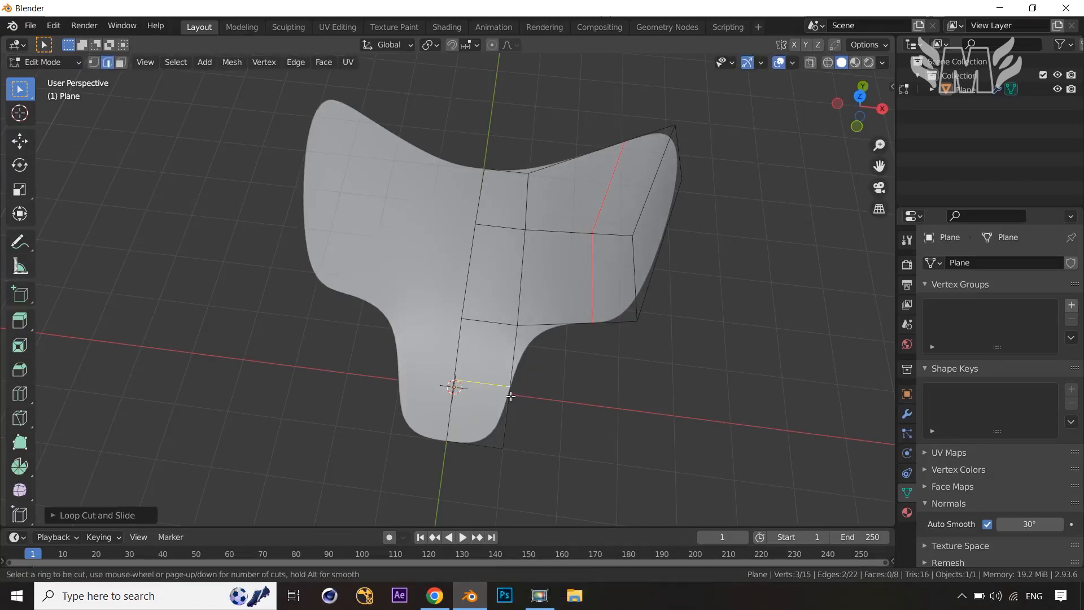
left_click(513, 419)
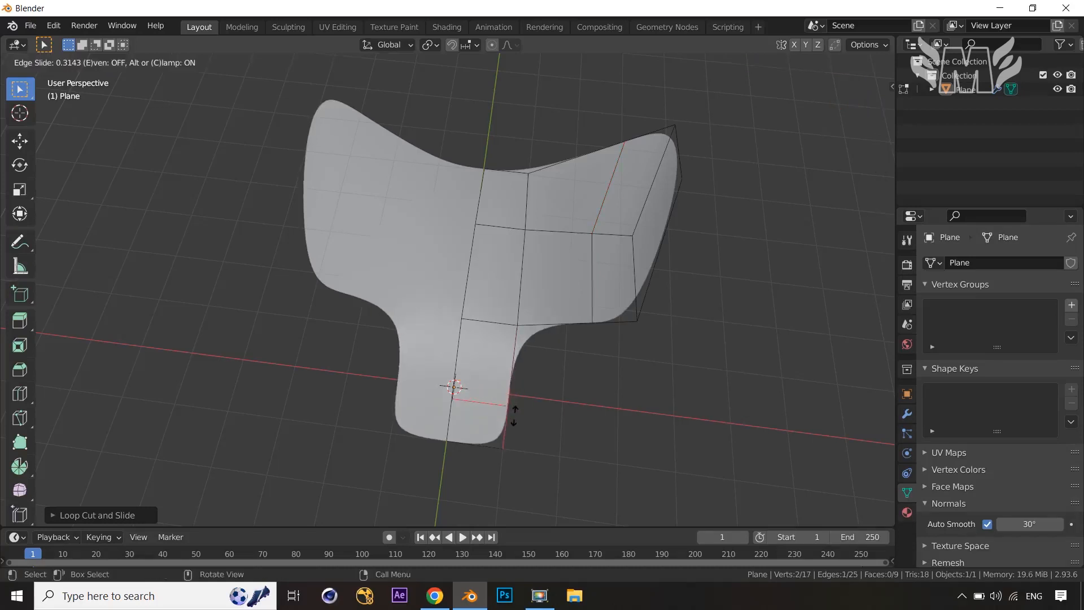
left_click(515, 402)
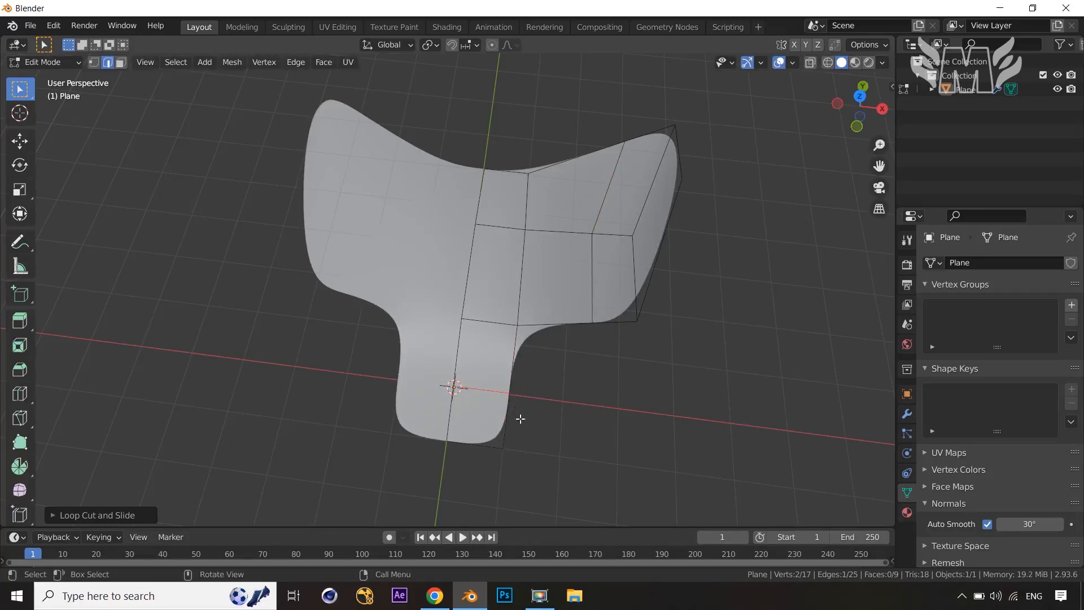
Step: Bridge the front segment's outermost side edge with the wing's outer front edge, leaving an eye opening, and return to Object Mode
left_click(509, 422)
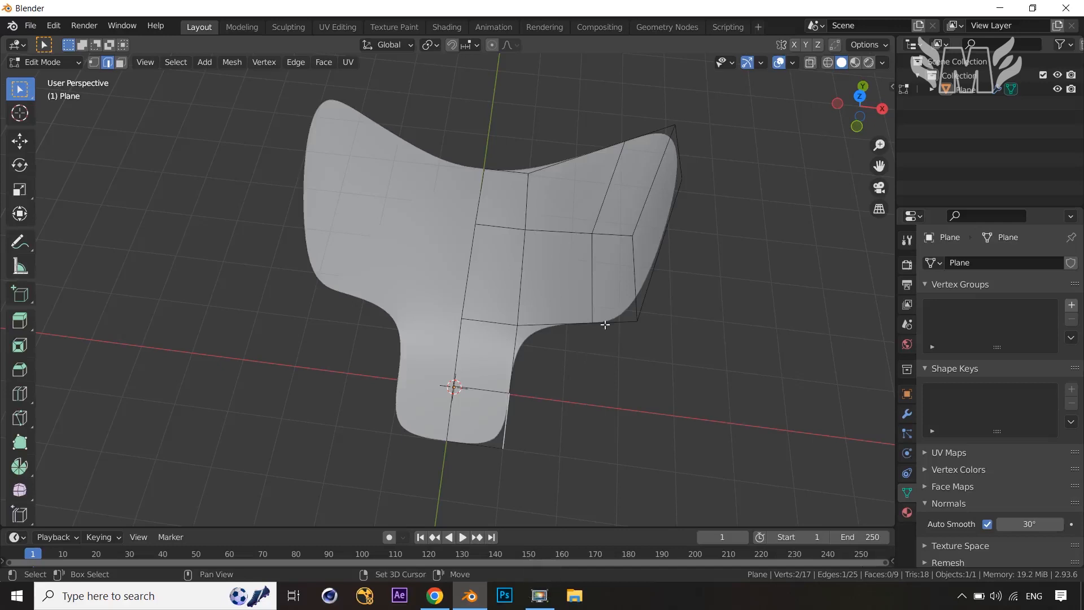
right_click(620, 367)
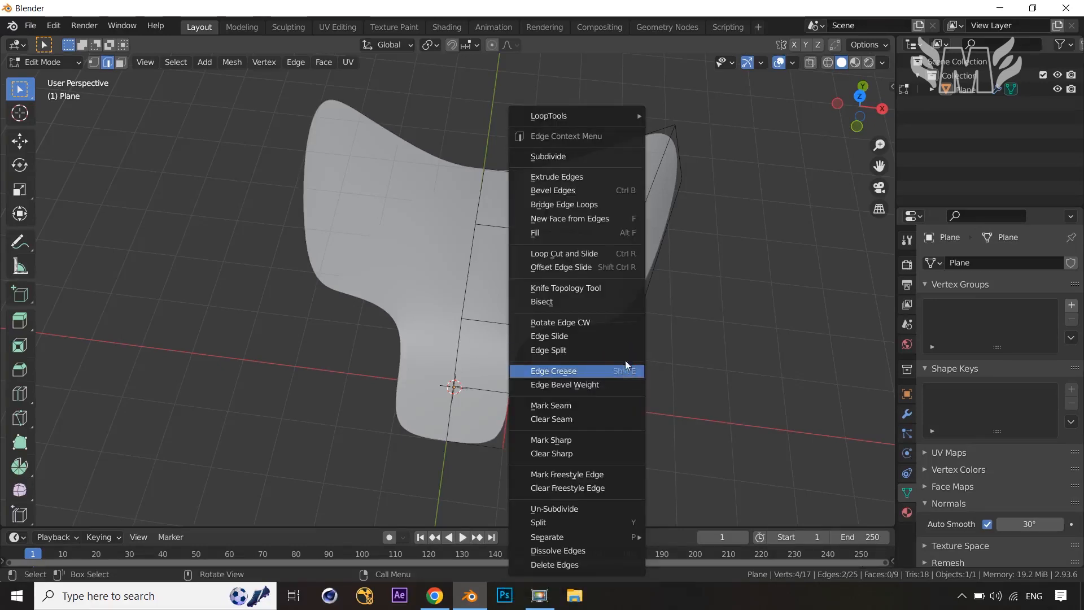
left_click(606, 203)
mouse_move(733, 434)
middle_mouse_down()
mouse_move(748, 472)
mouse_move(721, 388)
mouse_move(670, 315)
mouse_move(735, 367)
mouse_move(753, 453)
mouse_move(744, 451)
middle_mouse_up()
key("Tab")
mouse_move(748, 388)
middle_mouse_down()
mouse_move(731, 435)
mouse_move(735, 382)
mouse_move(757, 392)
mouse_move(751, 402)
middle_mouse_up()
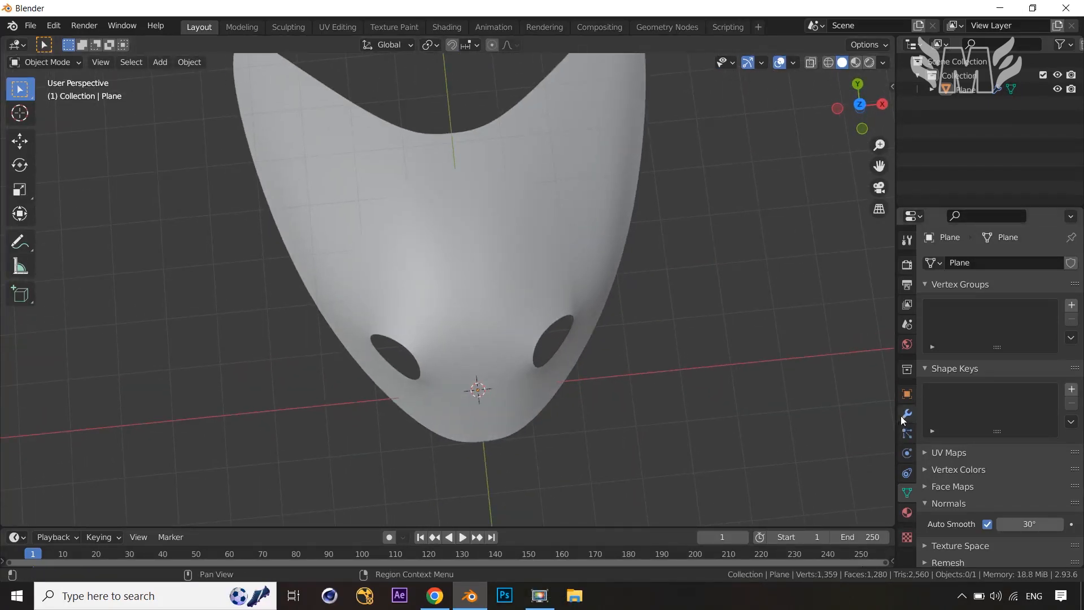
Step: Turn off the Subdivision modifier's display in Edit Mode and enter Edit Mode on the mask mesh
left_click(906, 415)
left_click(999, 307)
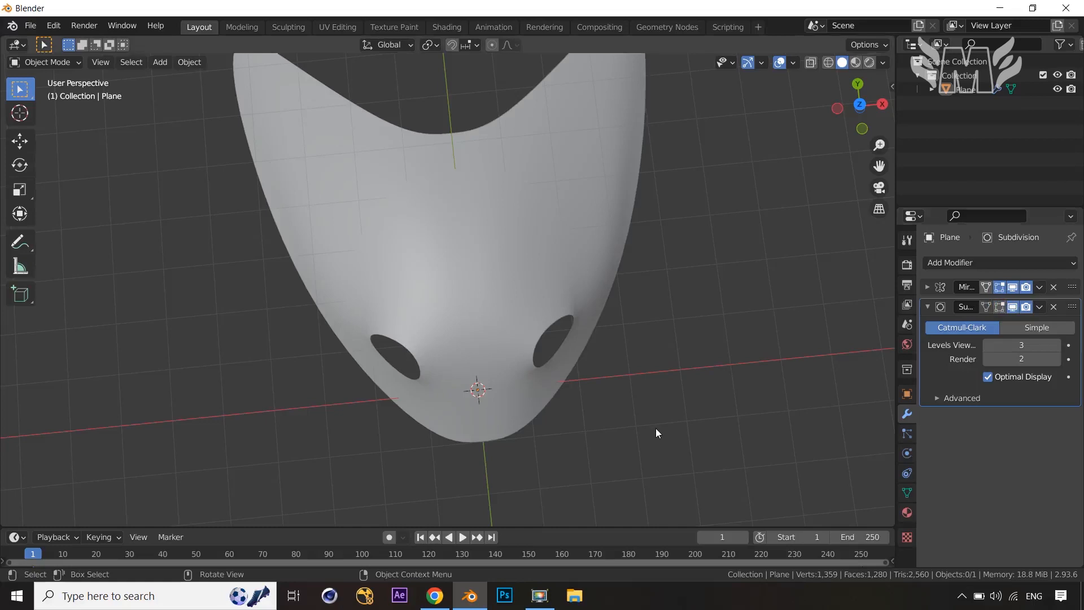
key("Tab")
middle_click_drag(684, 418, 666, 392)
key("Tab")
key("Tab")
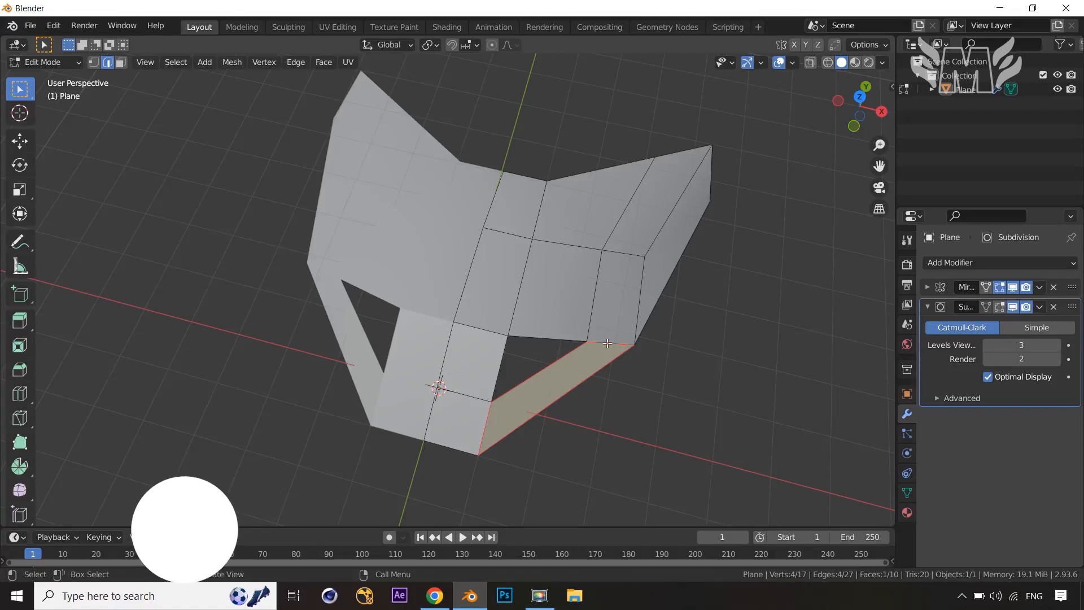
Step: Add a loop cut across the faces behind the eye opening, slid about 0.69 toward the opening with Even off
key("ctrl+r")
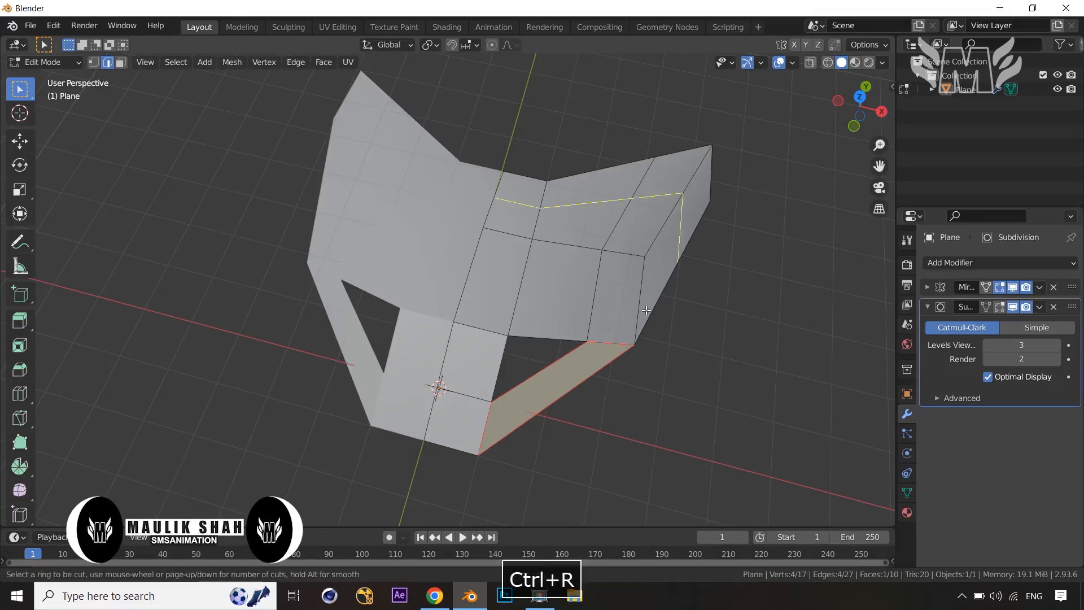
left_click(633, 318)
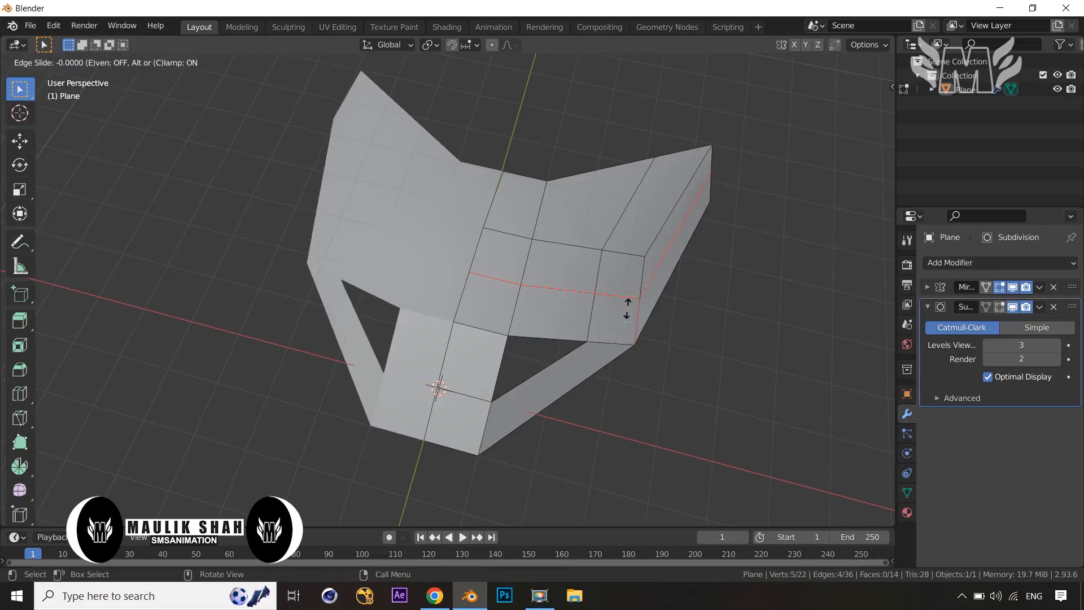
key("e")
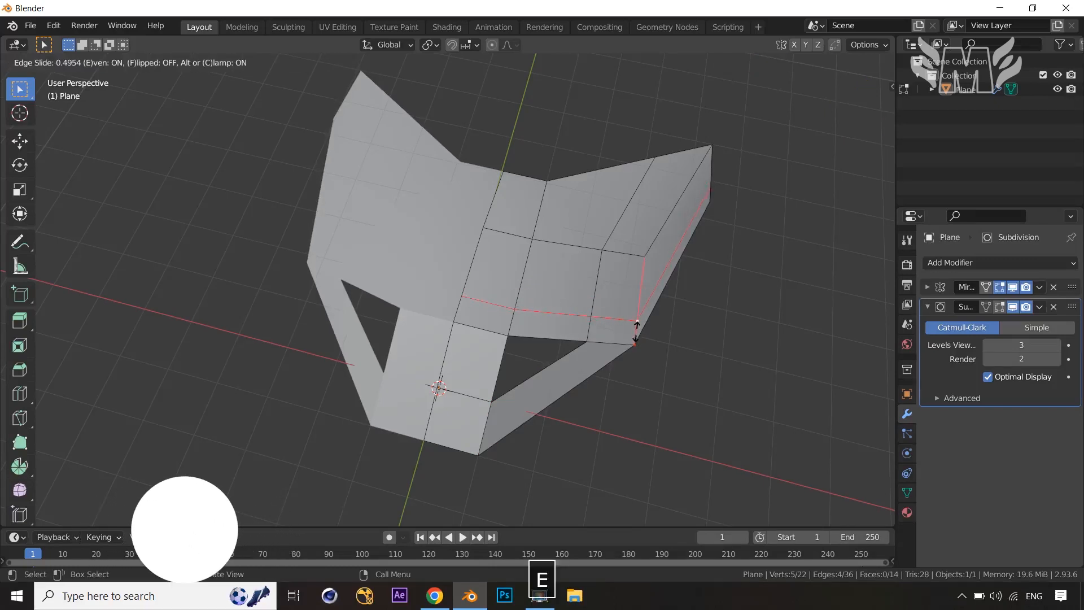
key("f")
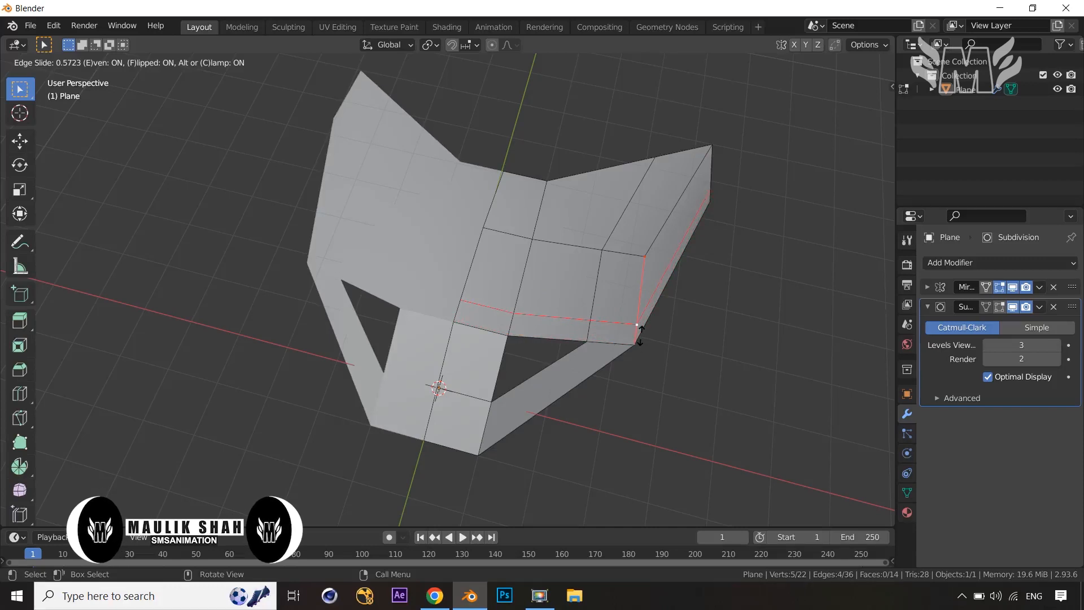
key("e")
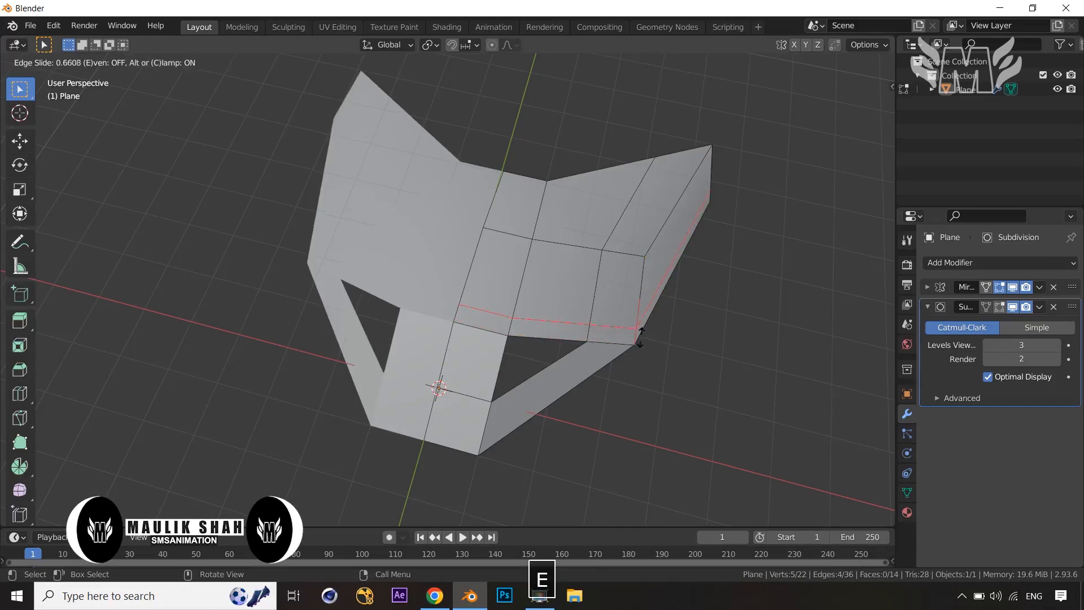
key("e")
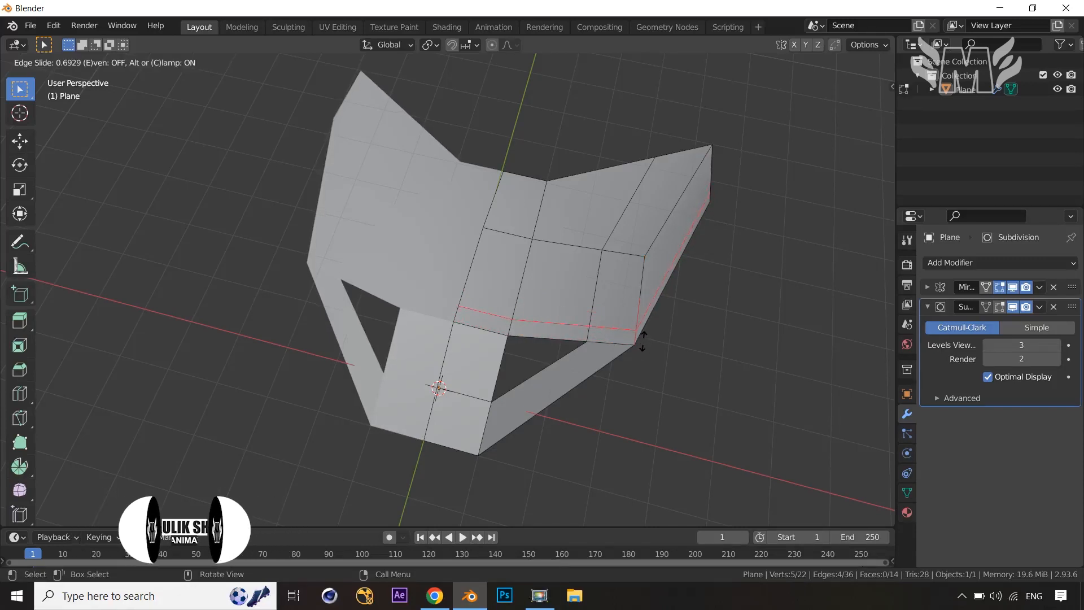
left_click(641, 339)
middle_click_drag(707, 341, 728, 375)
key("Tab")
key("Tab")
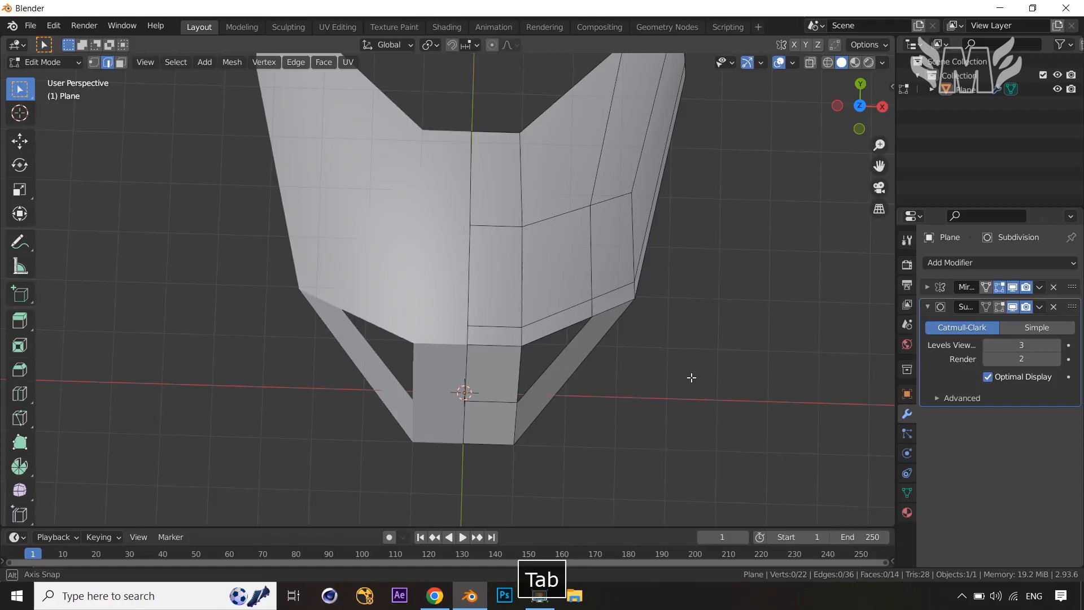
Step: Add a second loop cut just behind the previous one, slid about 0.68 toward it
key("ctrl+r")
left_click(615, 250)
left_click_drag(614, 252, 618, 280)
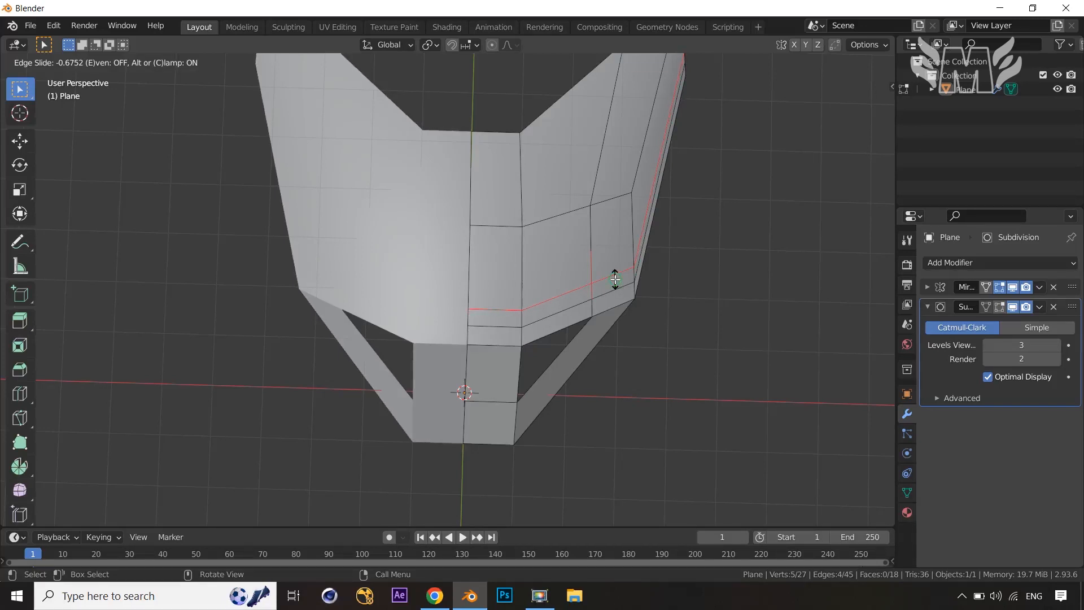
left_click(615, 279)
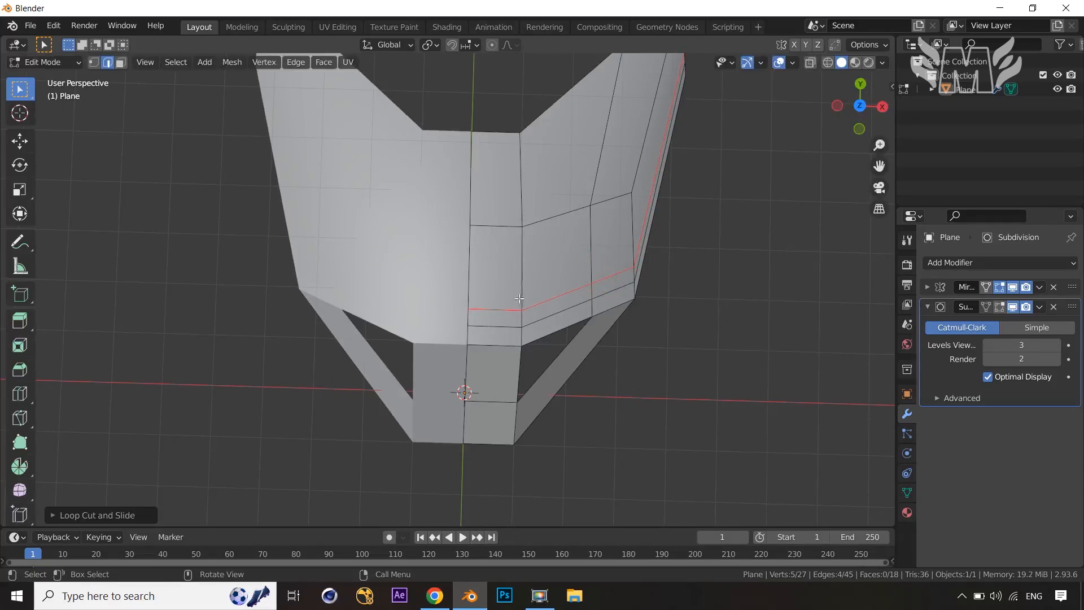
left_click(482, 312)
left_click(603, 278, "shift")
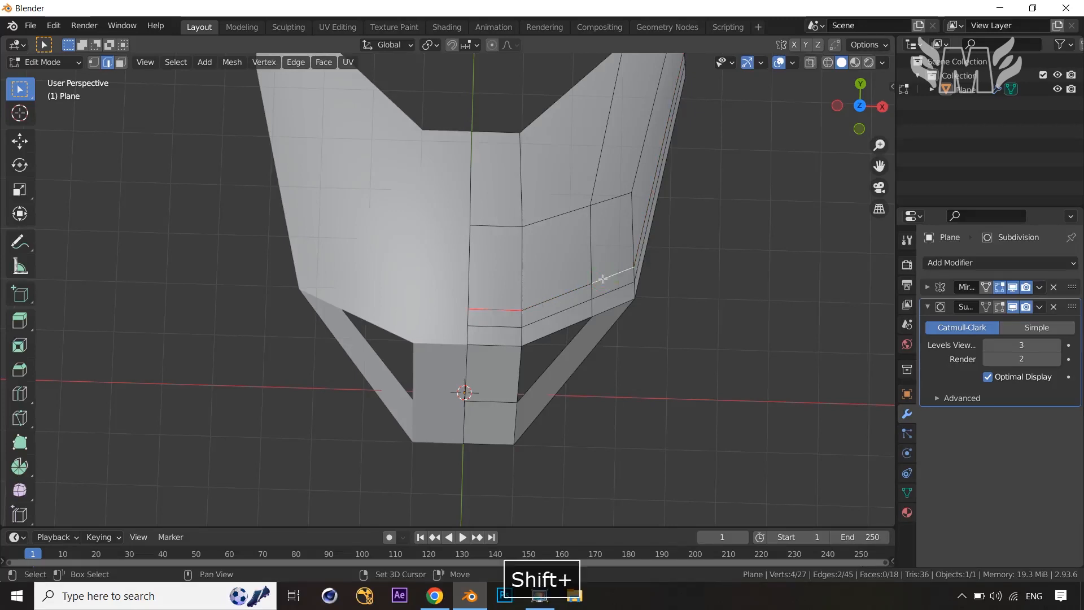
key("g")
key("g")
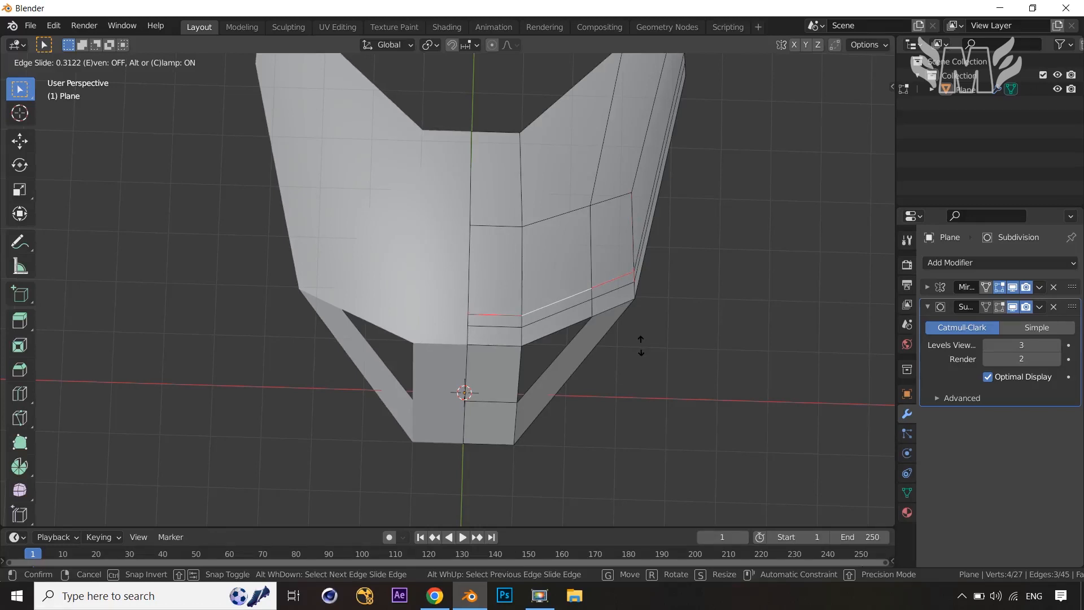
left_click(641, 344)
key("alt+a")
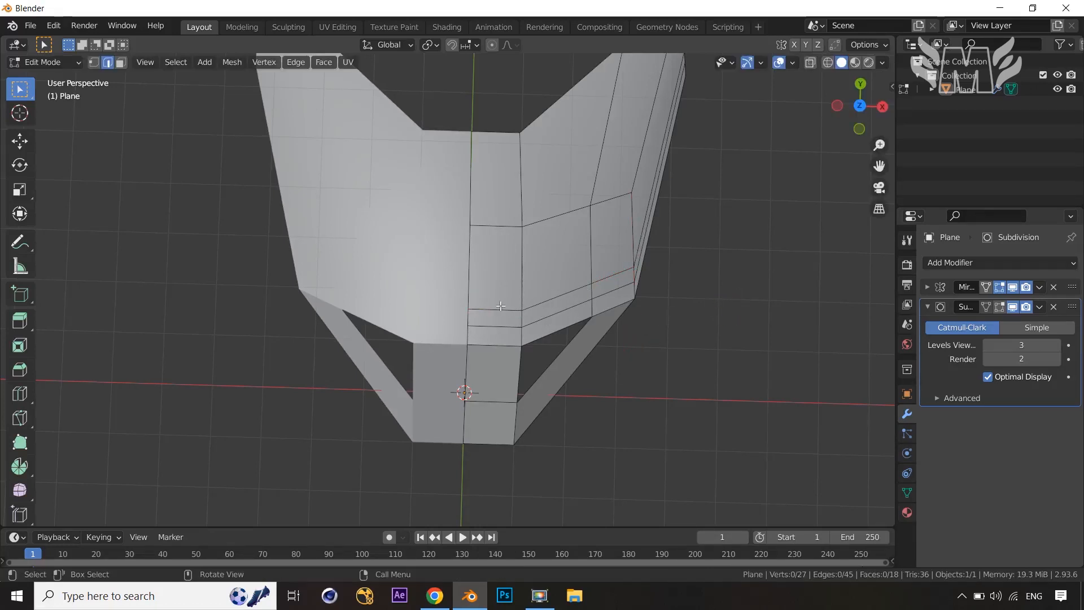
Step: Edge-slide the two innermost edges of the second loop about 0.68 toward the front loop to narrow the strip
left_click(552, 298, "shift")
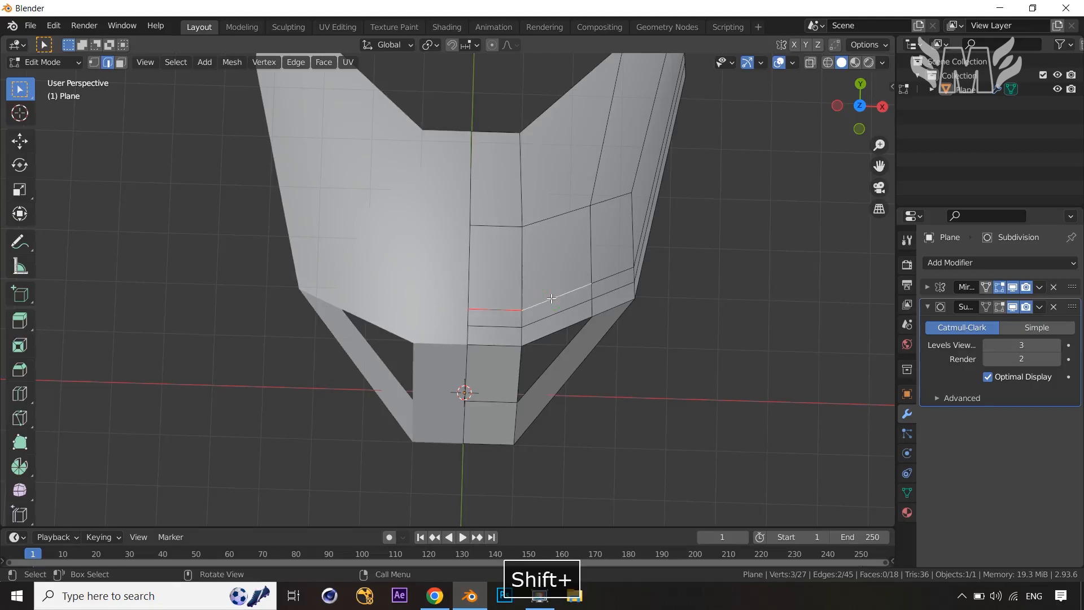
key("g")
key("g")
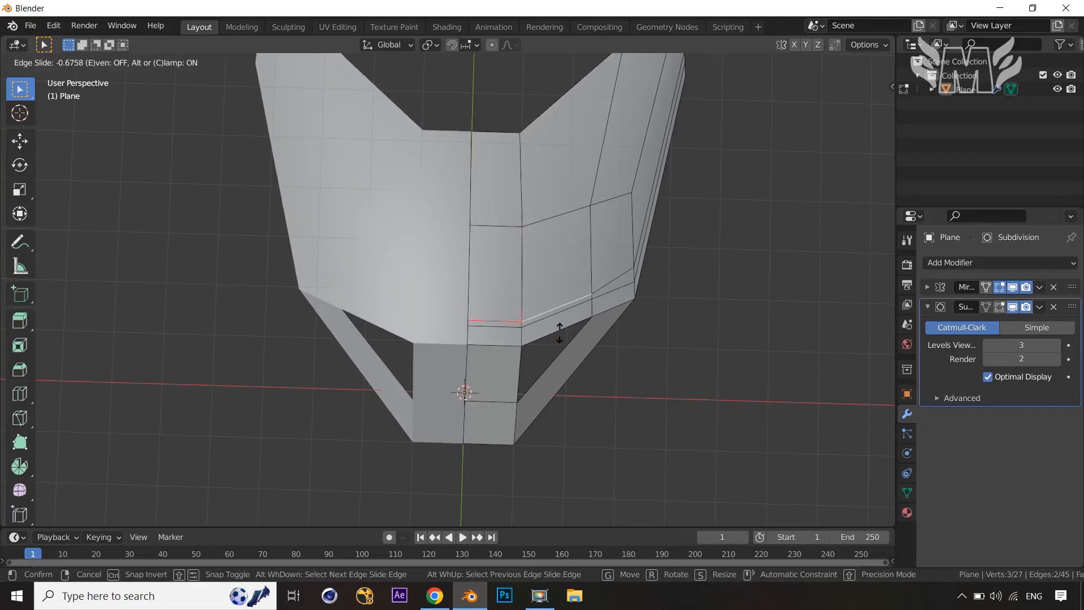
left_click(560, 333)
middle_click_drag(672, 317, 611, 408)
Step: Vertex-slide the second loop's outer corner vertex about 0.41 toward the front loop's corner
key("1")
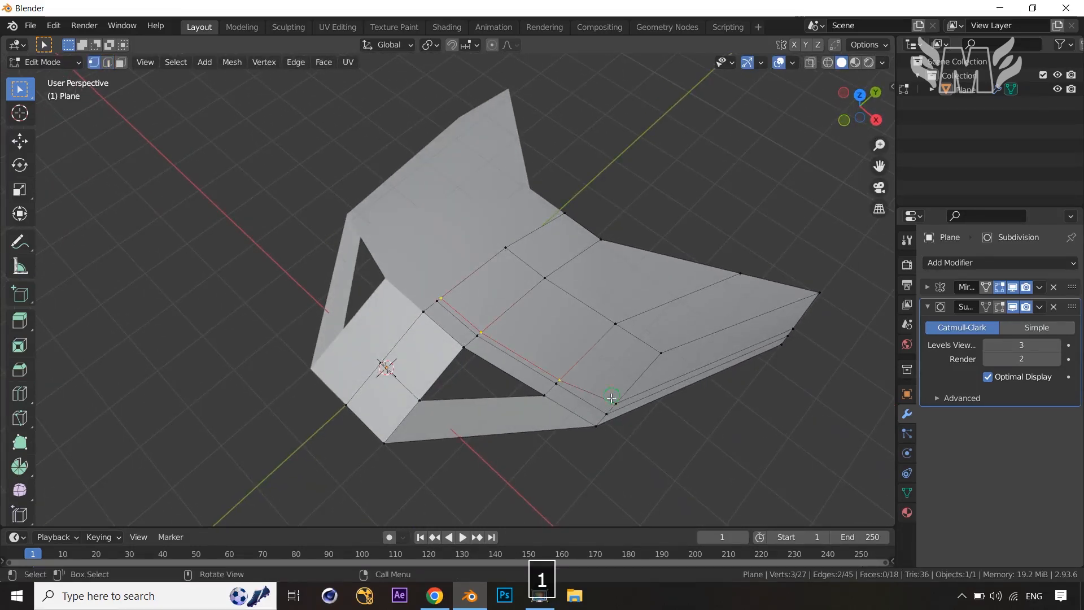
left_click(617, 403)
key("g")
key("g")
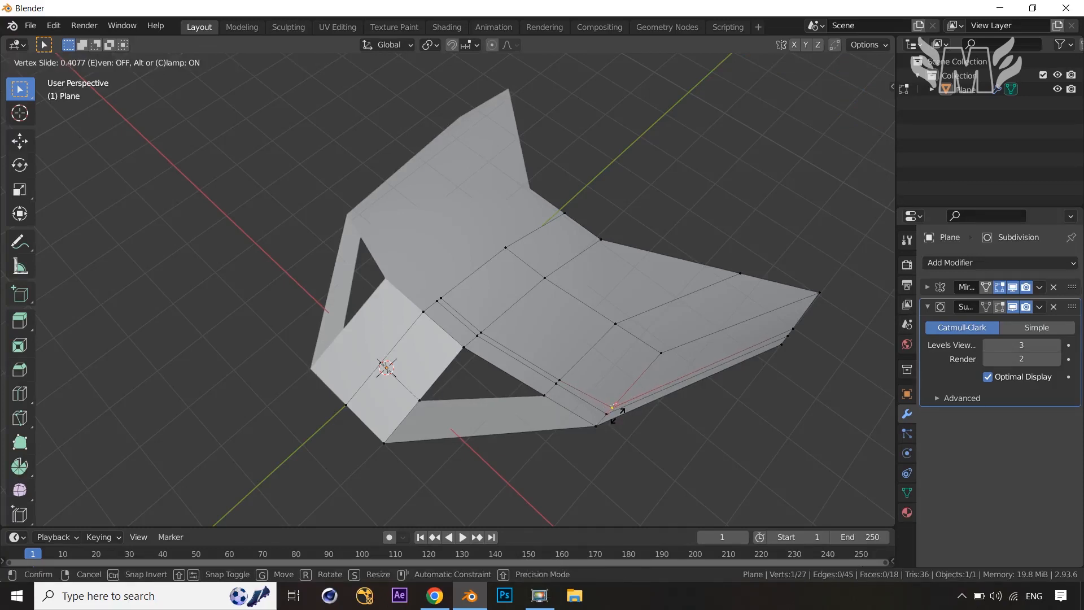
left_click(615, 416)
middle_click_drag(762, 420, 574, 303)
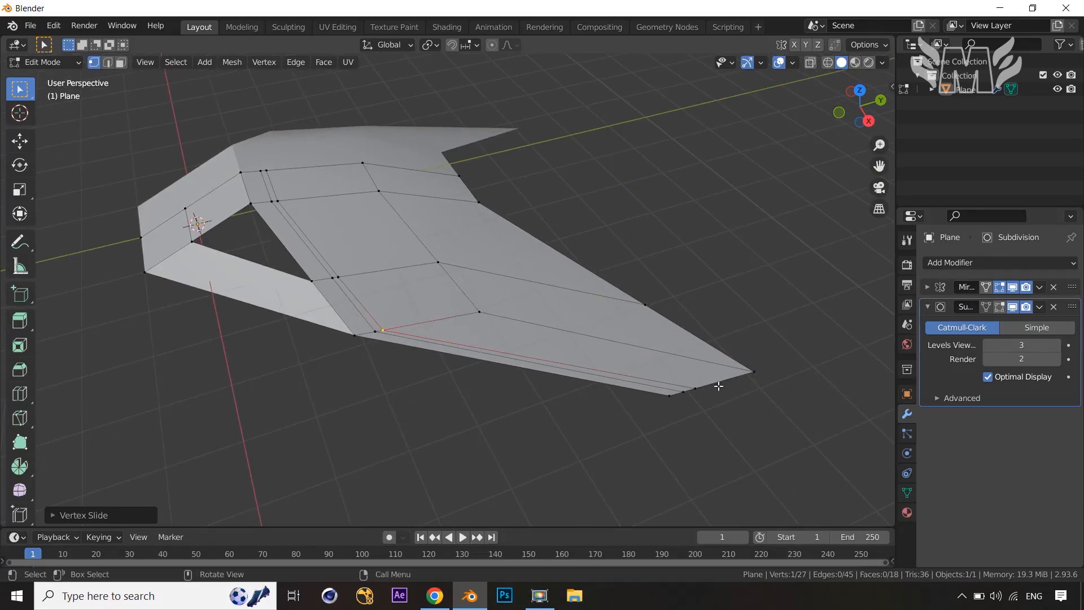
Step: Select the narrow strip of faces between the two loops, including the outer side, and extrude it inward about 0.12 m
middle_click_drag(441, 342, 464, 389)
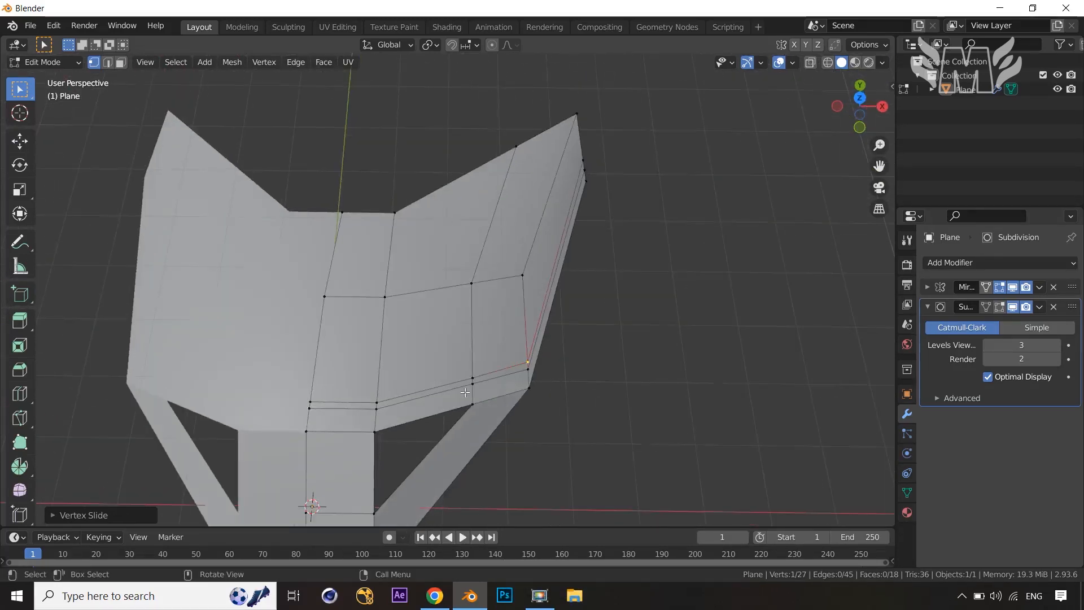
key("3")
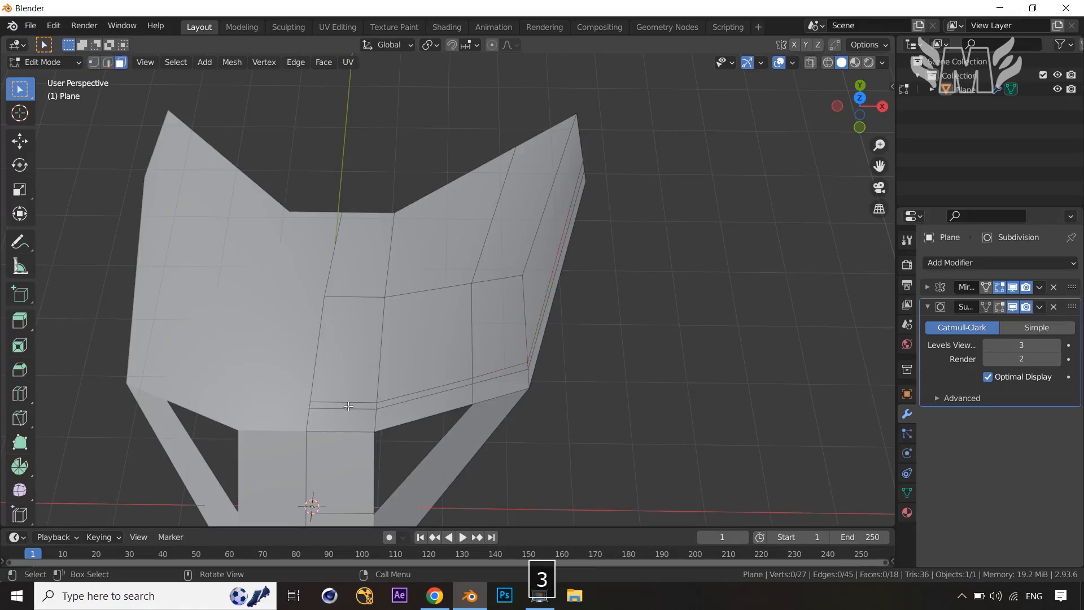
middle_click_drag(552, 401, 603, 335)
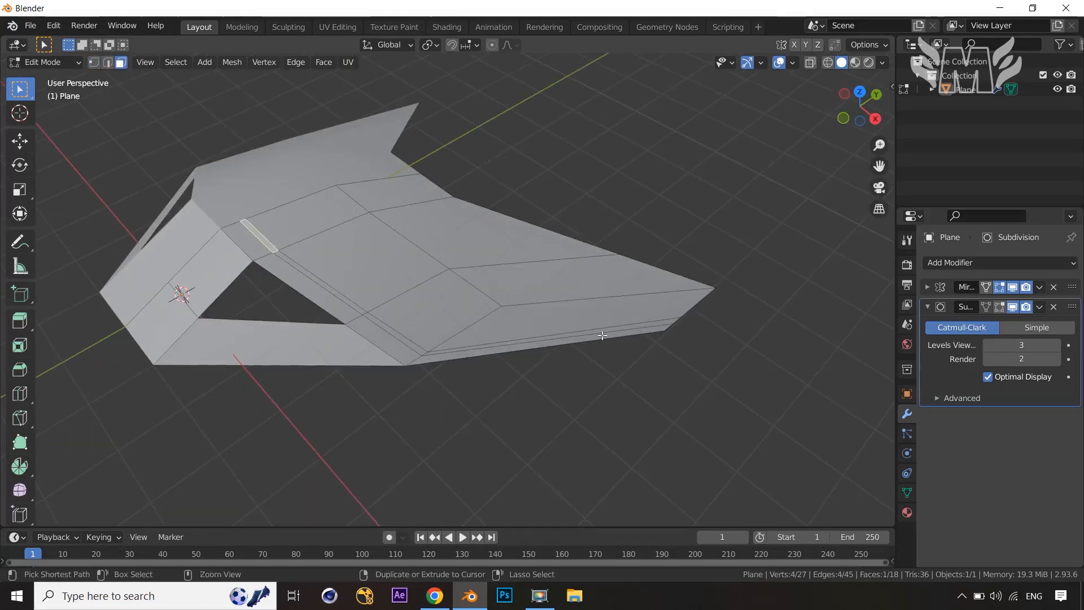
left_click(611, 331, "ctrl+shift")
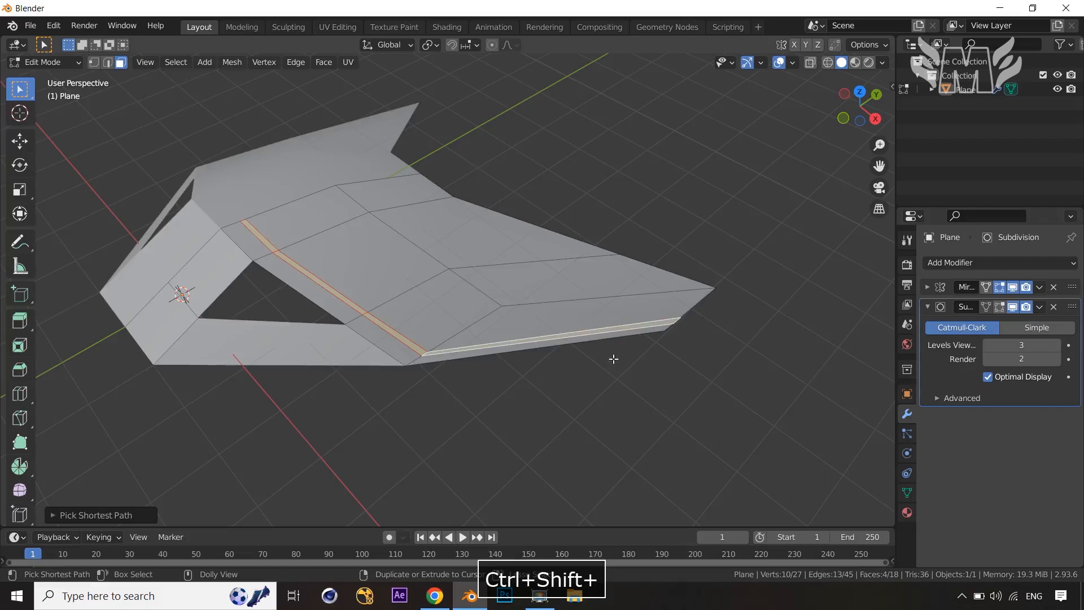
key("e")
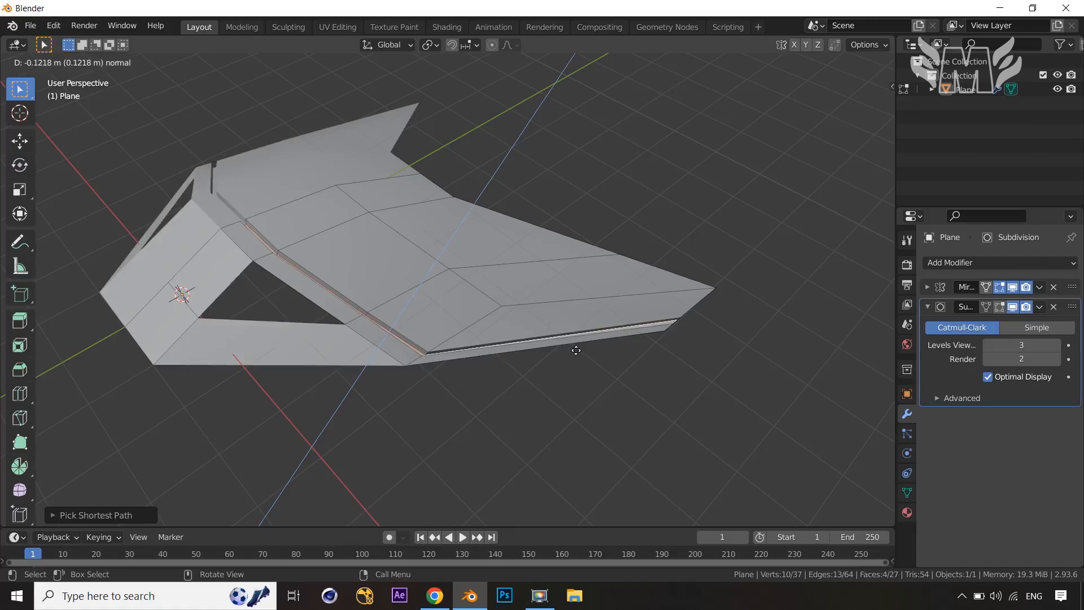
left_click(576, 348)
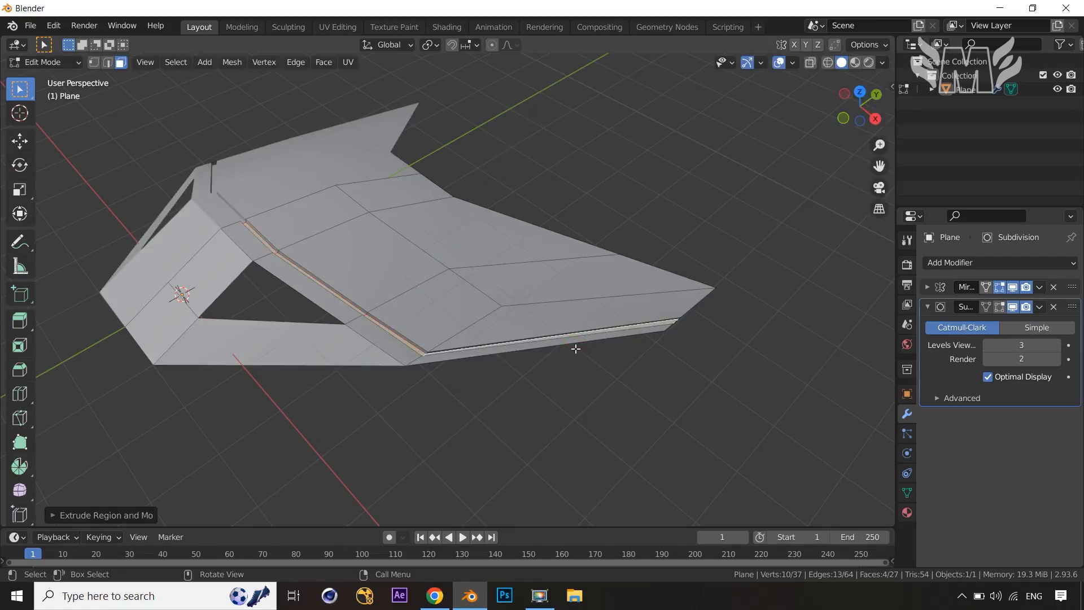
Step: Move the extruded strip about 0.03 m along Y and scale it to about 0.975 along Y
key("g")
key("y")
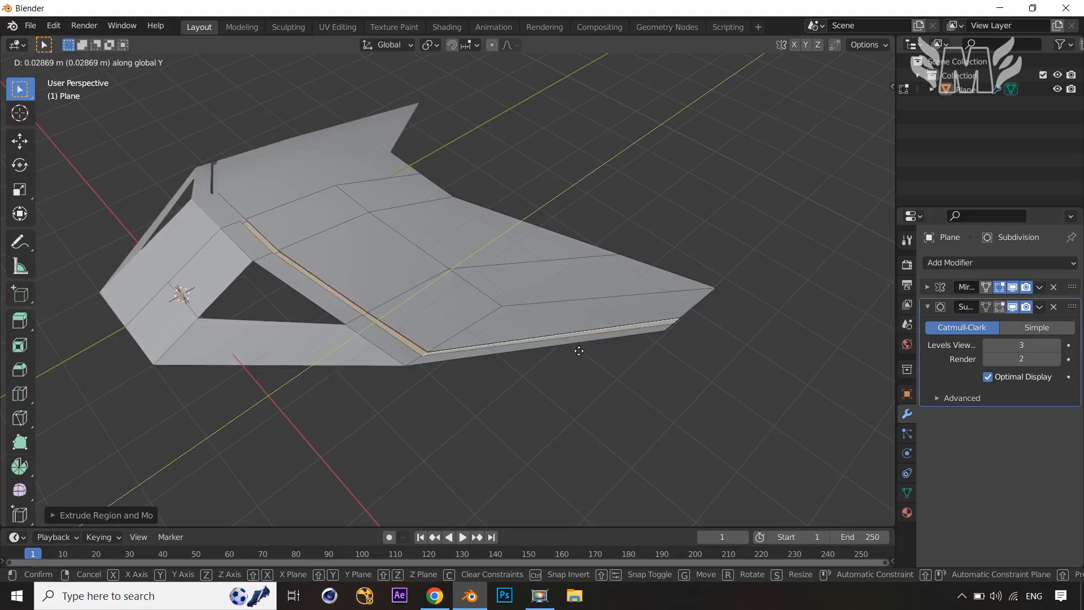
left_click(579, 351)
key("s")
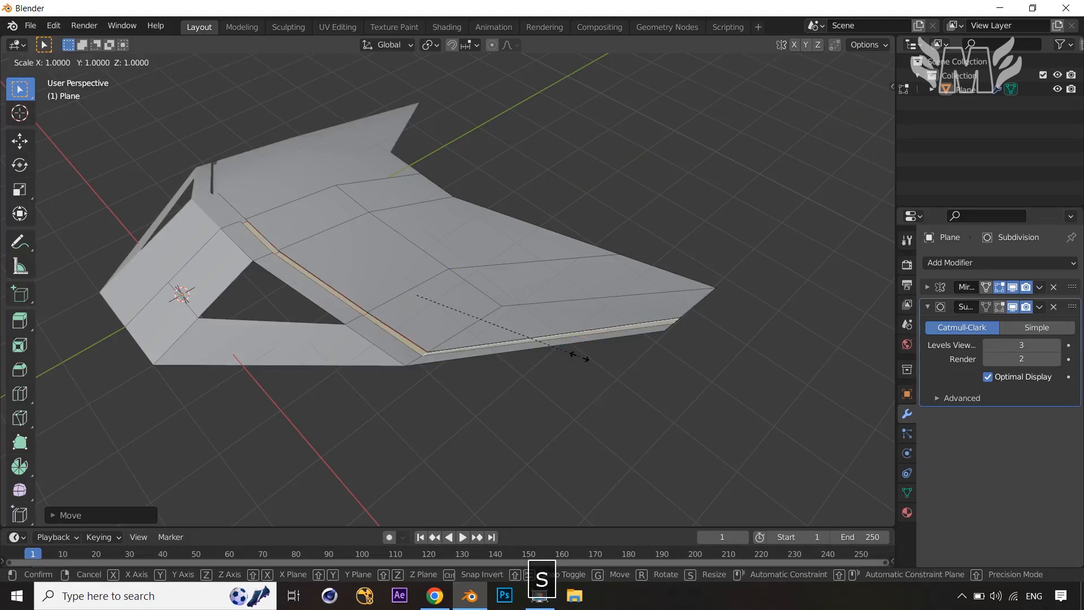
key("y")
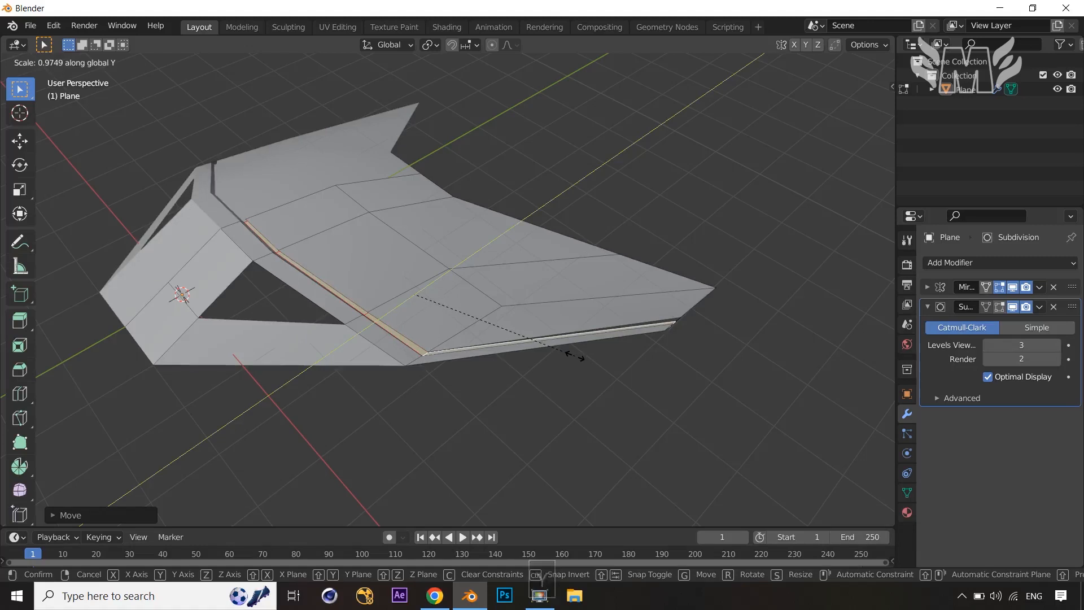
left_click(573, 356)
middle_click_drag(571, 368, 615, 355)
key("Tab")
key("Tab")
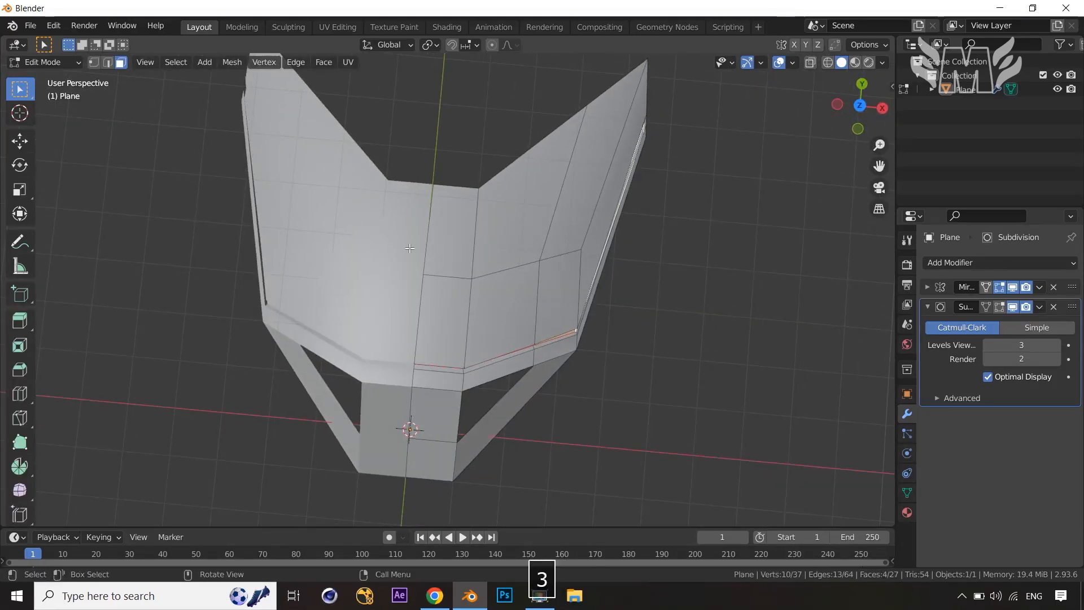
Step: Inset the rear centre face beside the mirror line by about 0.215 m with Boundary off
left_click(459, 240)
middle_click_drag(459, 240, 796, 412)
key("i")
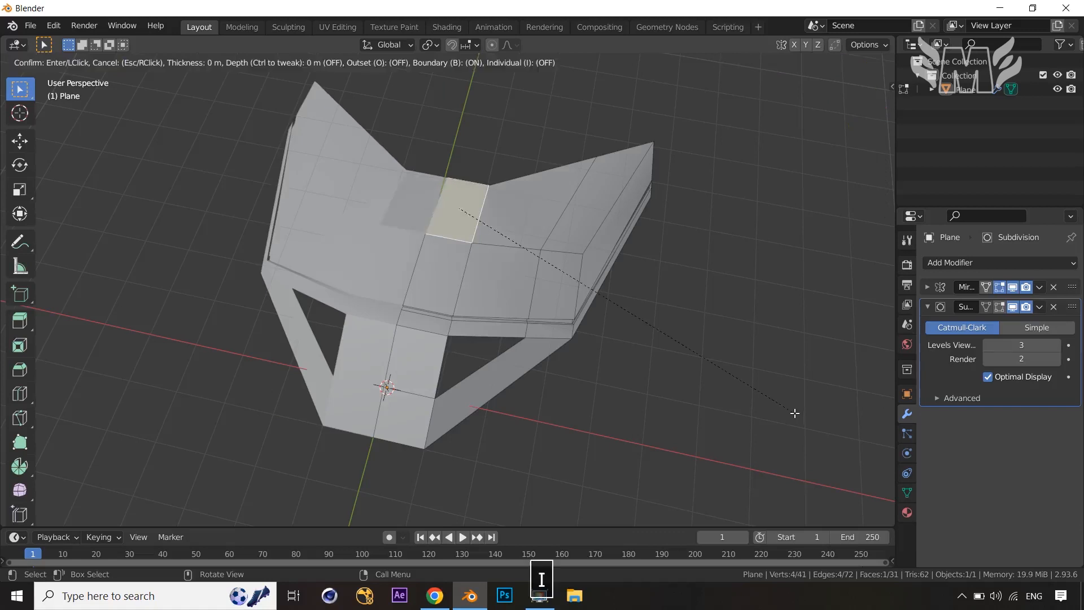
left_click(786, 412)
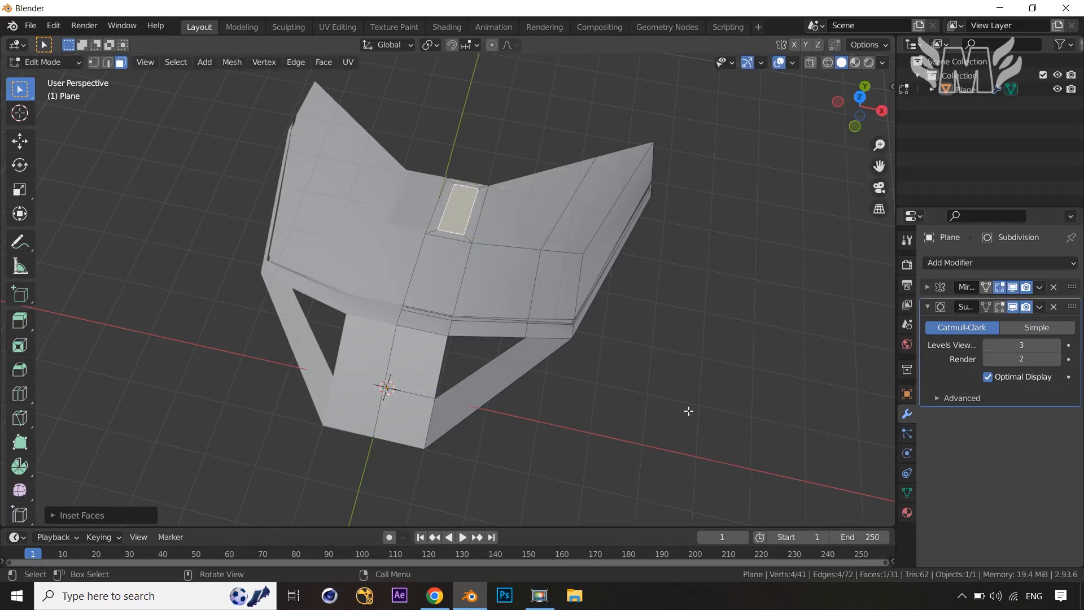
left_click(96, 520)
left_click(133, 374)
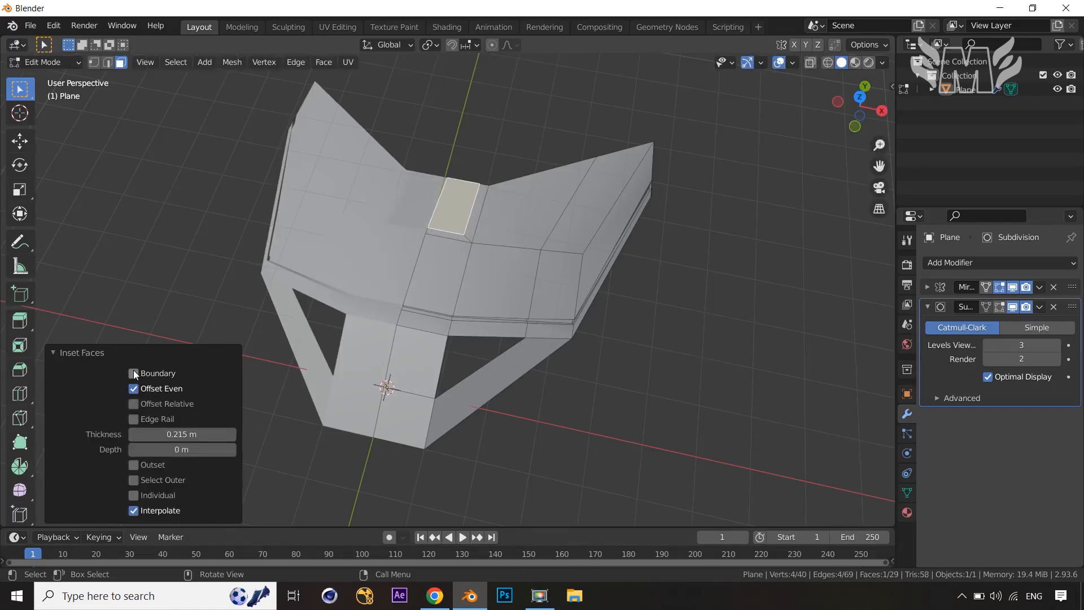
Step: Extrude the inset rear centre face about 0.4 m inward to form a recess
middle_click_drag(624, 394, 643, 442)
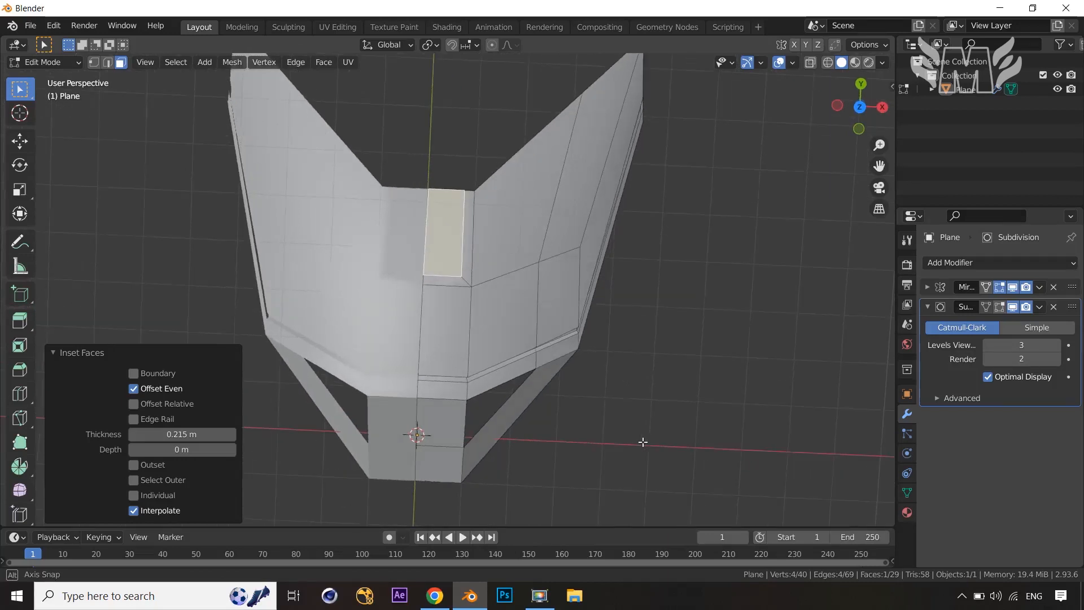
key("e")
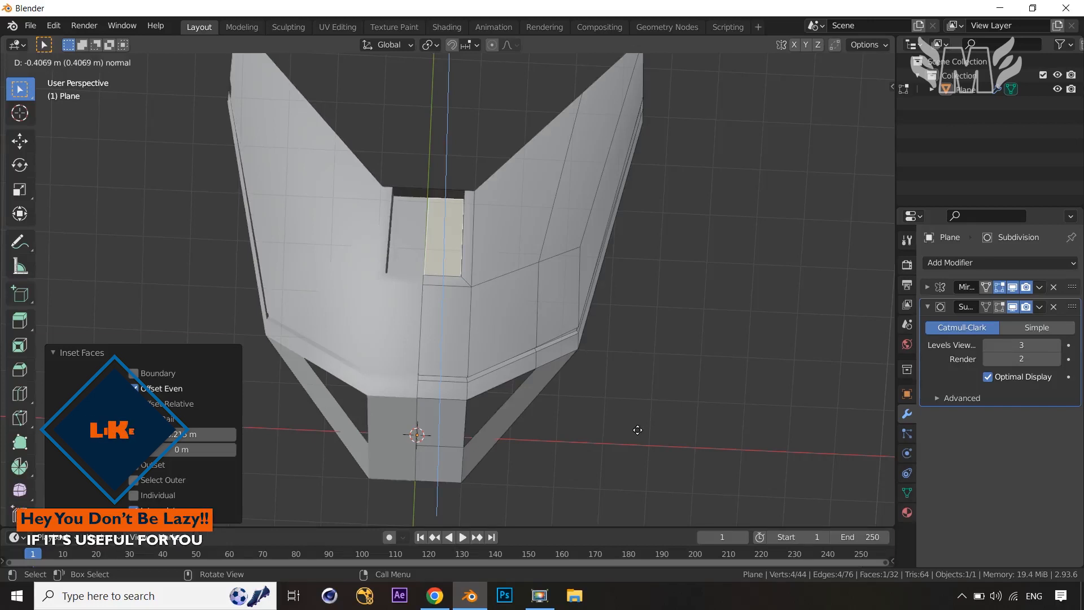
left_click(642, 430)
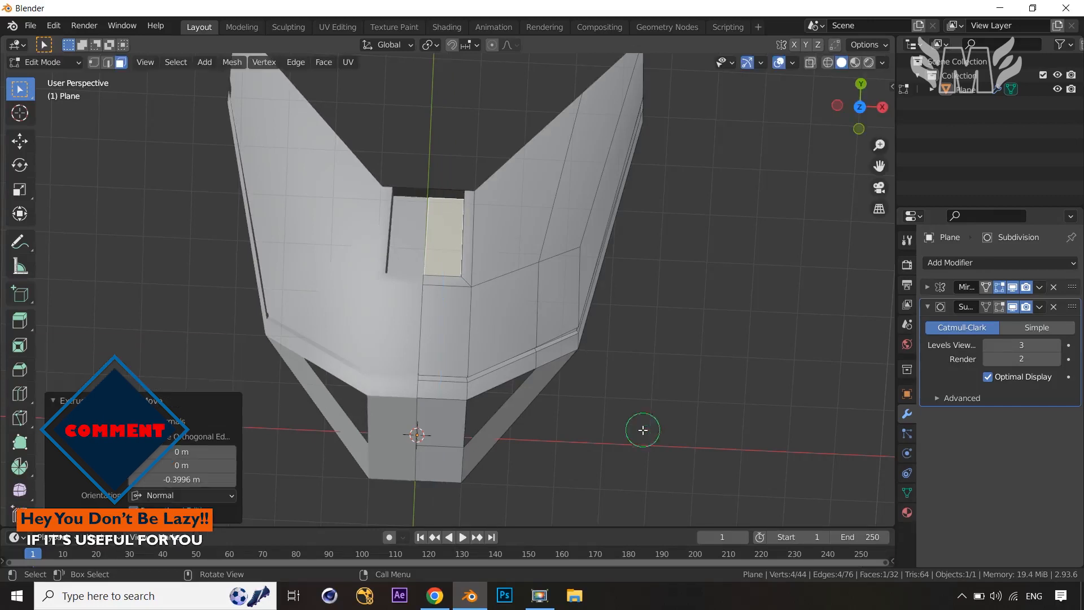
Step: Delete the face closing the rear end of the central recess beside the mirror line
middle_click_drag(641, 431, 643, 367)
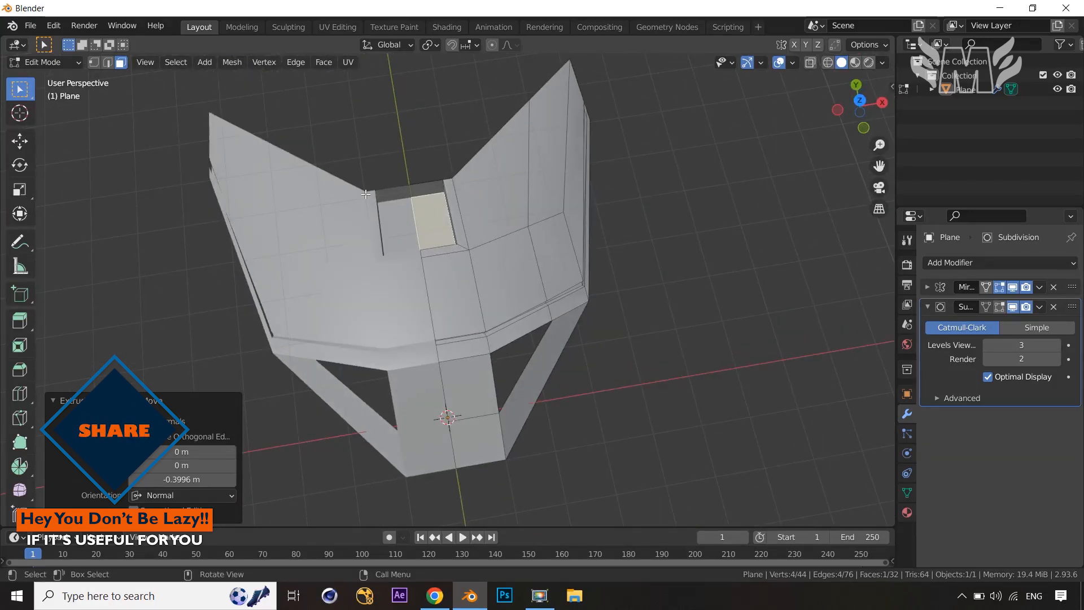
key("3")
key("alt+a")
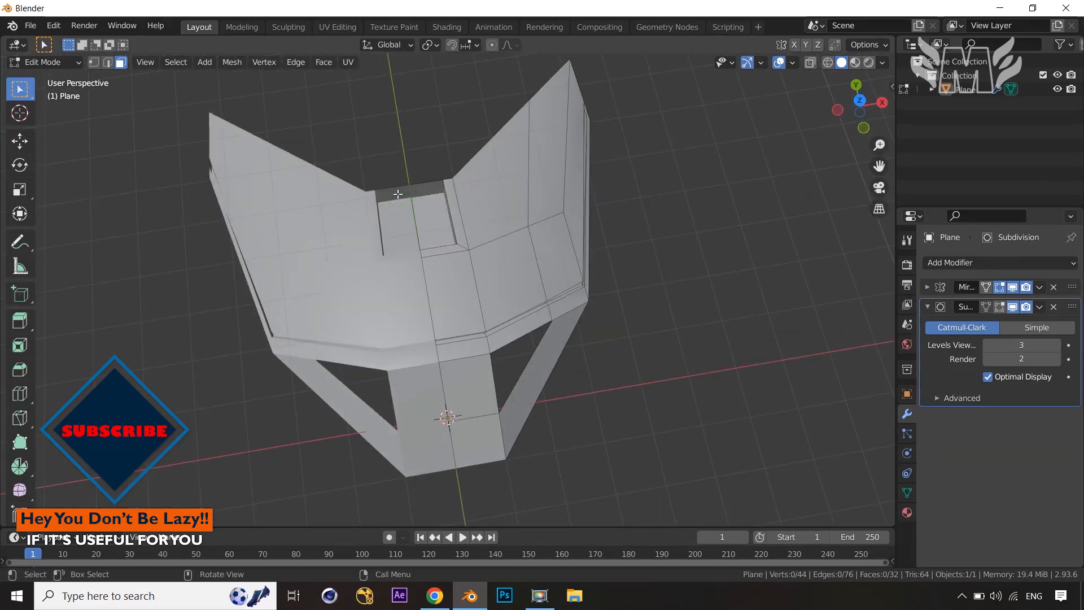
left_click(432, 187)
key("x")
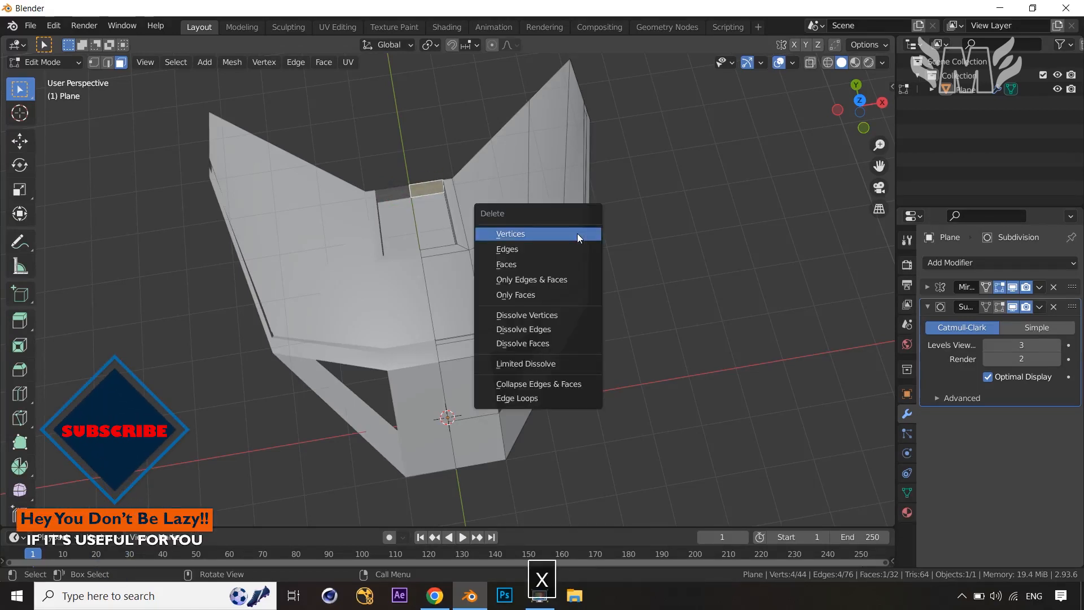
left_click(564, 263)
Step: Inset the floor face of the central recess by about 0.343 m with Boundary off
middle_click_drag(564, 264, 502, 265)
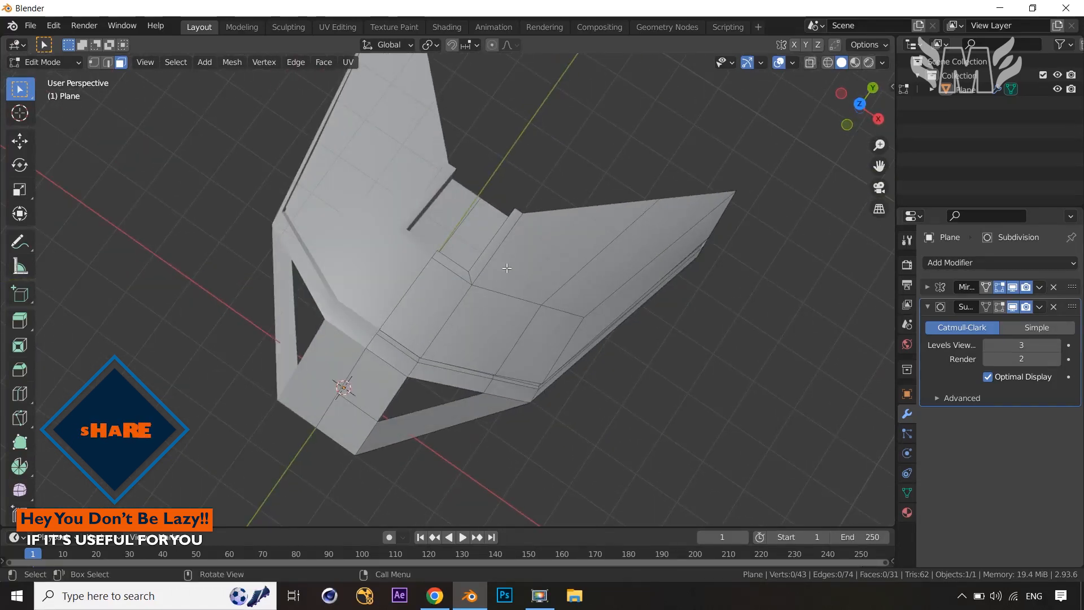
key("3")
left_click(473, 239)
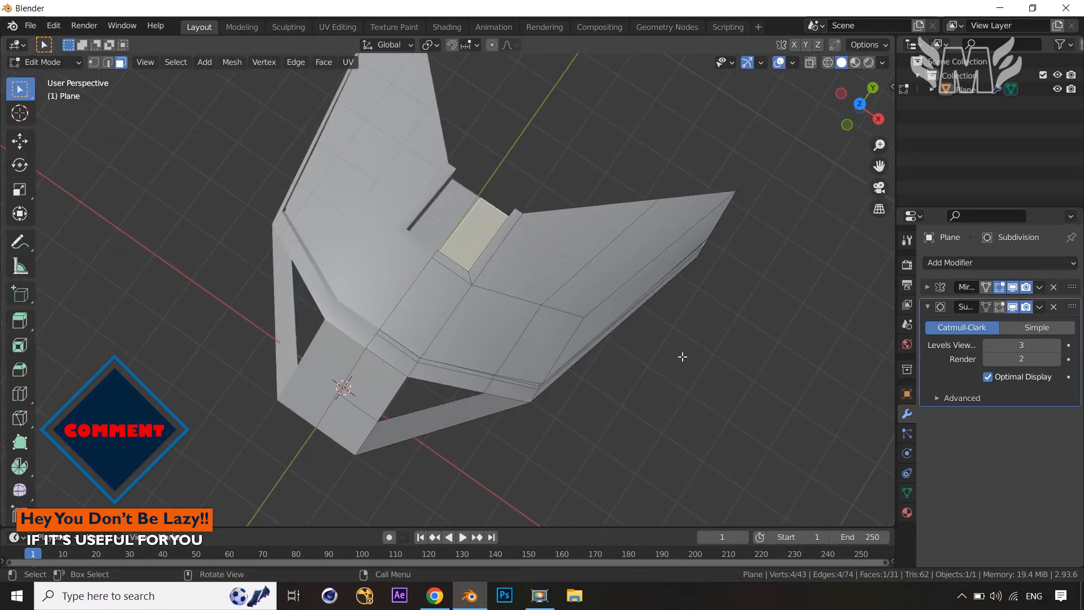
key("i")
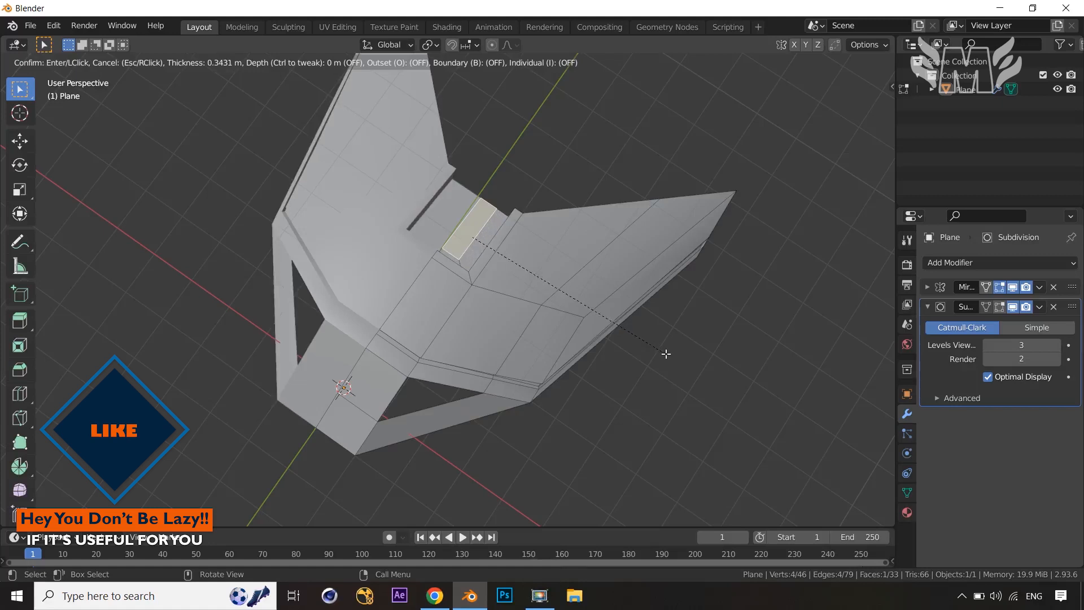
left_click(677, 373)
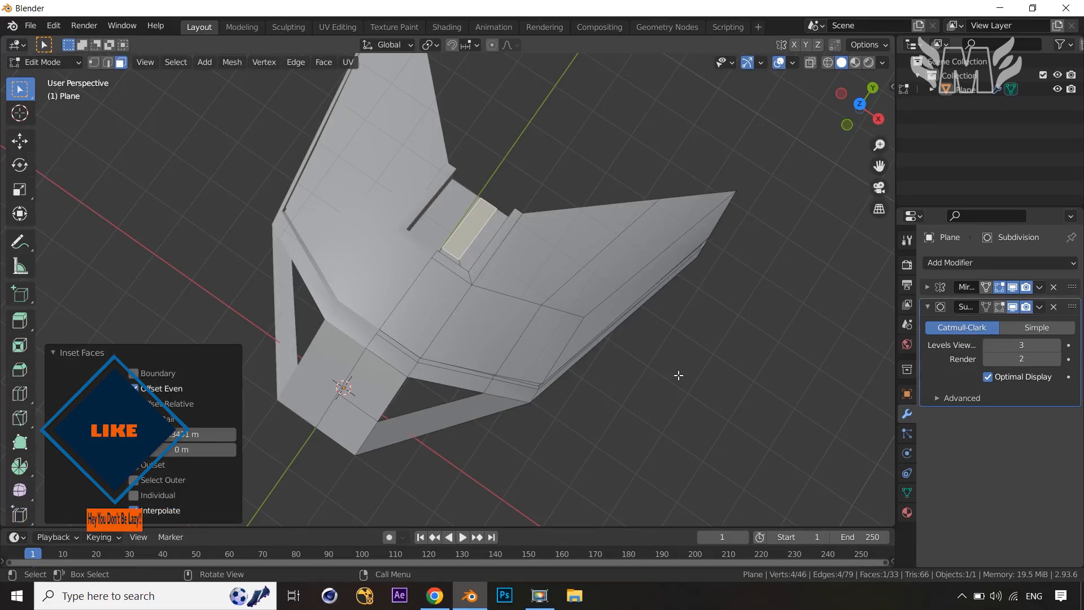
Step: Extrude the inset recess floor about 0.206 m outward and scale the raised face to about 0.814
key("e")
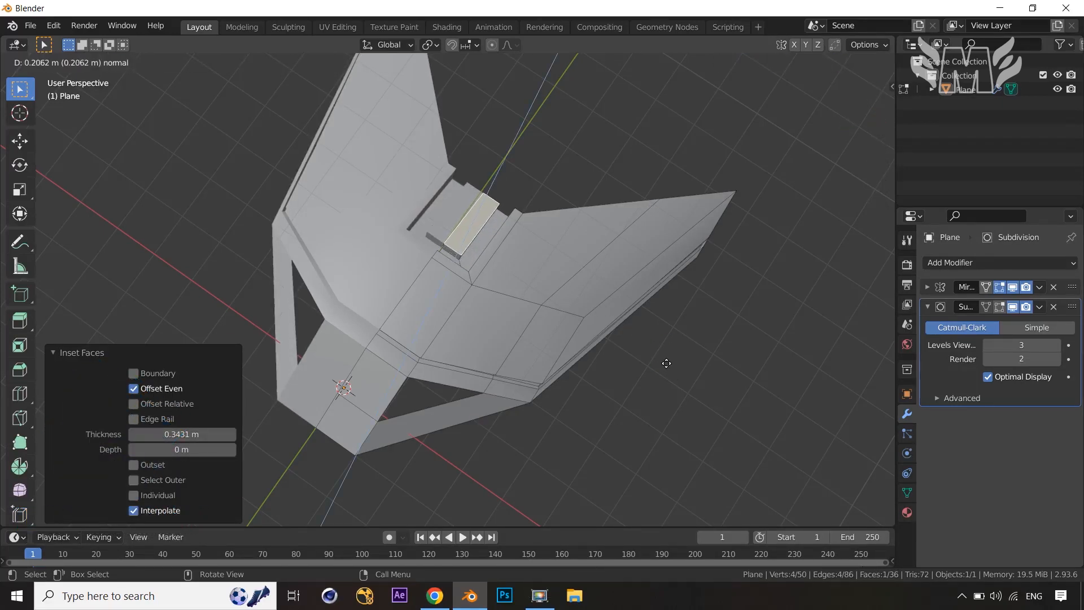
left_click(666, 364)
key("s")
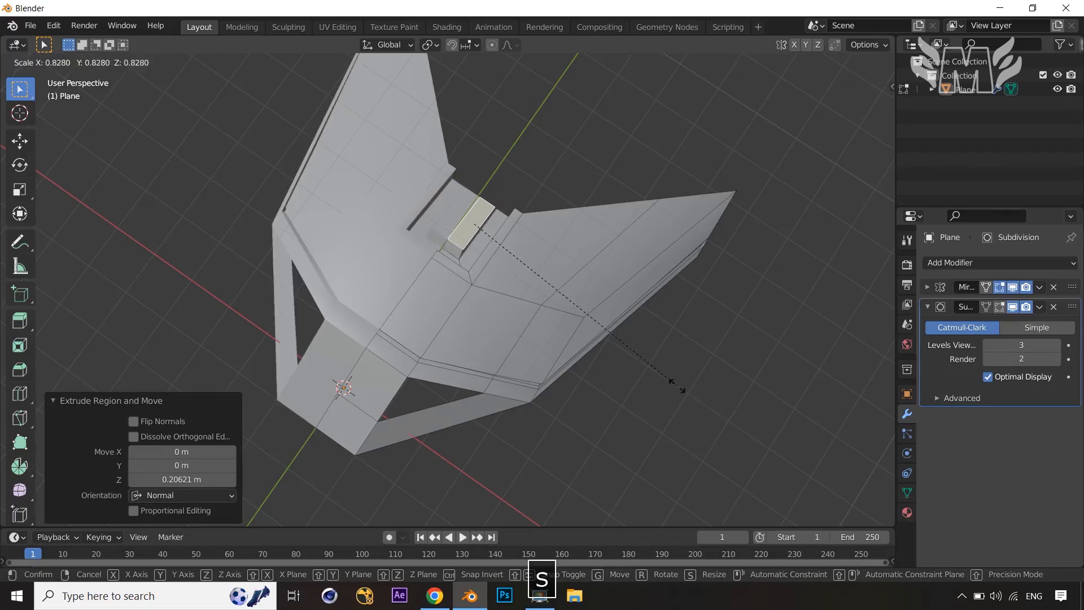
left_click(673, 385)
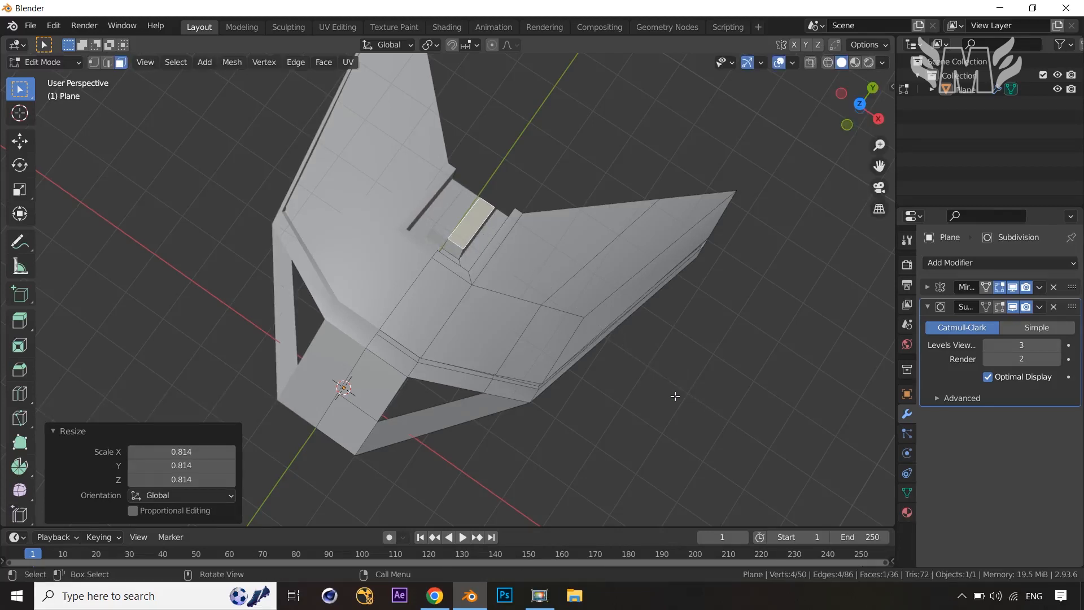
Step: Move the raised face about 0.21 m along Y and preview the smoothed mask in Object Mode
key("g")
key("y")
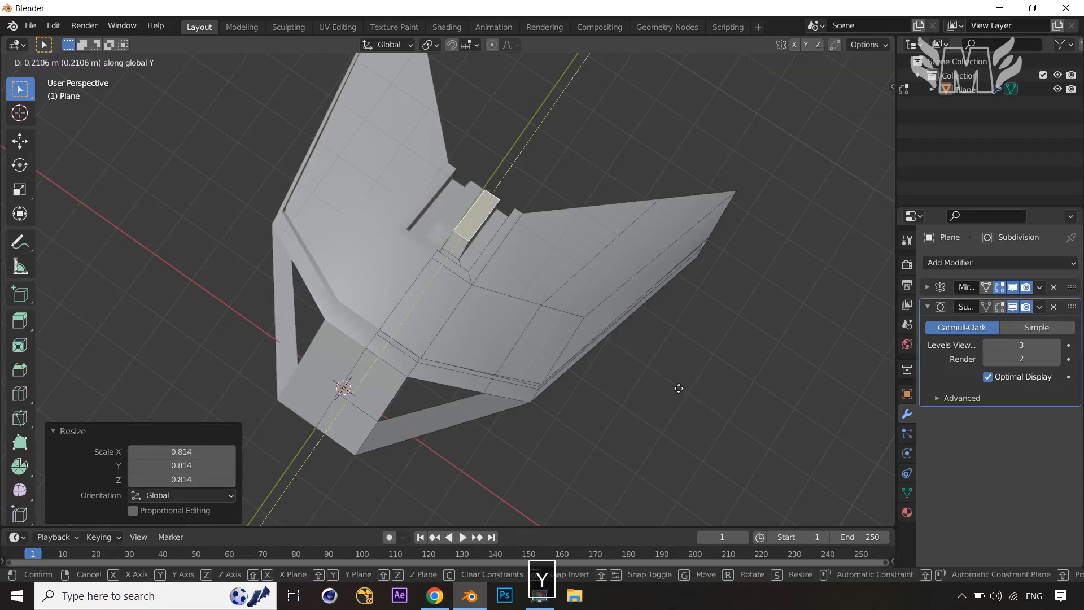
left_click(679, 388)
key("Tab")
middle_click_drag(686, 391, 658, 385)
key("Tab")
Step: Add one loop cut across the central recess and rear part of the side panel, slid by a factor of about 0.052
key("ctrl+r")
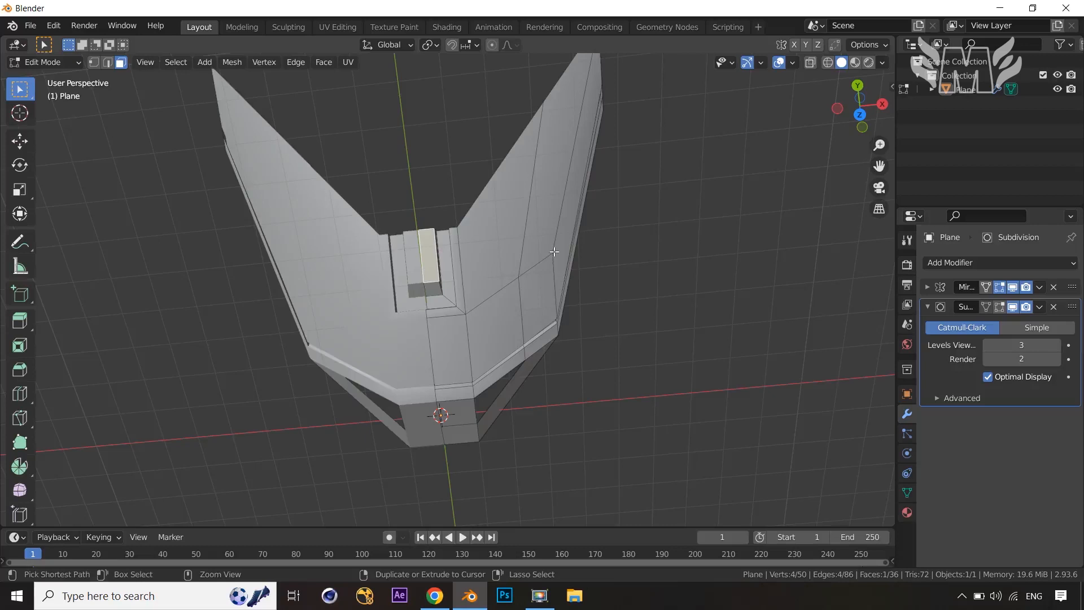
left_click(556, 231)
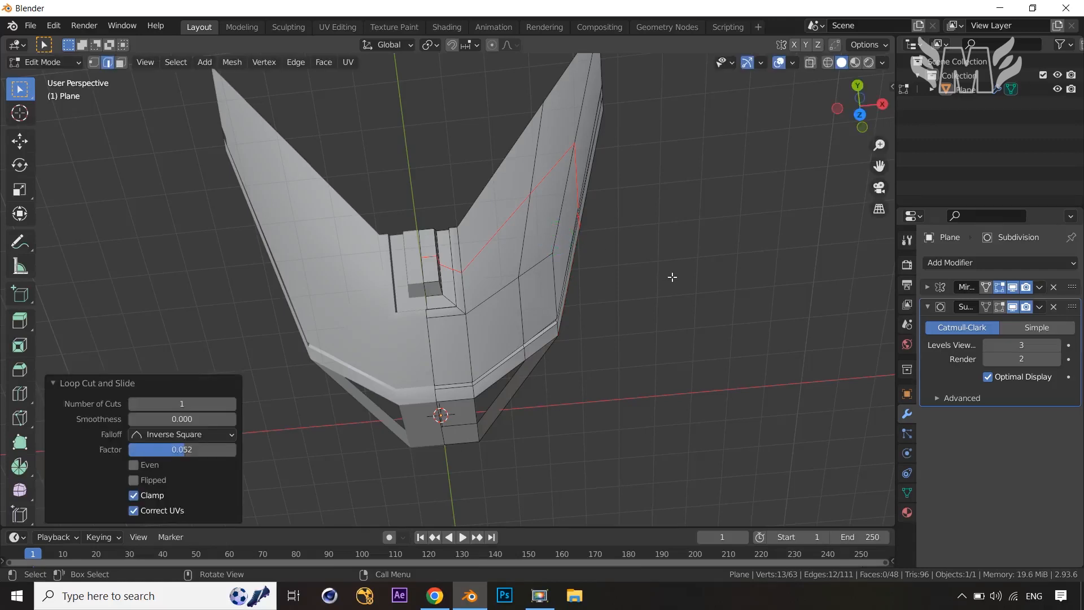
key("Tab")
middle_click_drag(676, 284, 700, 282)
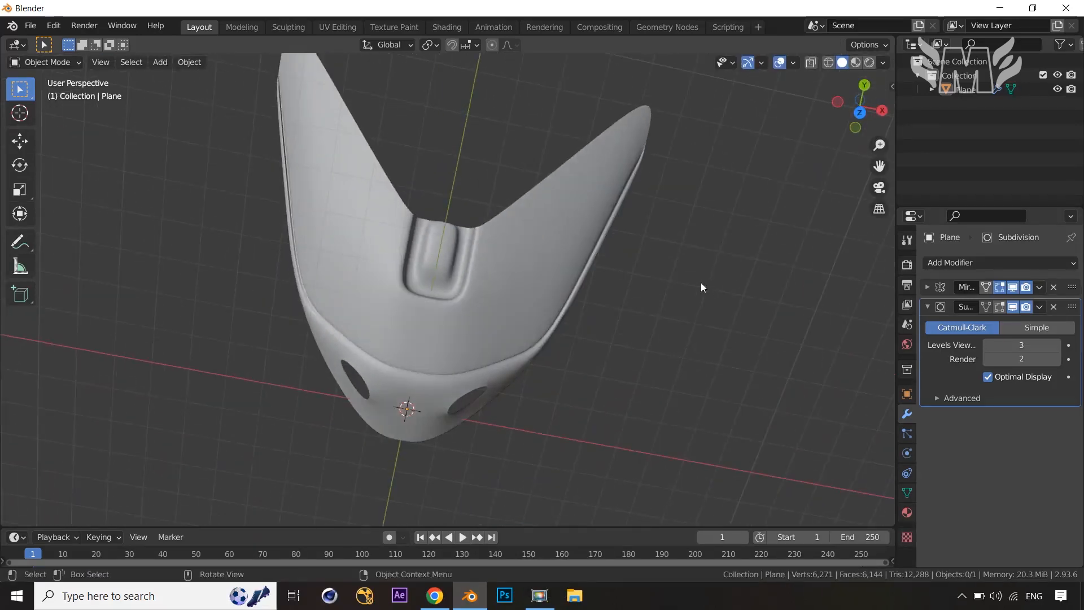
Step: Knife-cut the side panel from its outer edge inward and back to the rear edge, and from the cut's inner corner to the eye opening's edge
key("Tab")
key("3")
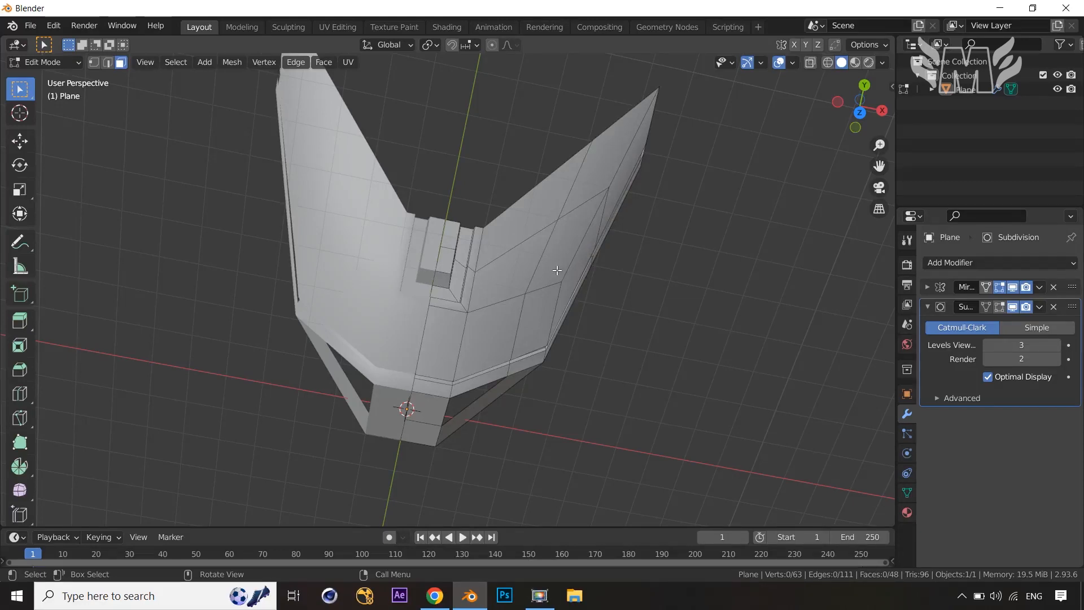
middle_click_drag(565, 273, 598, 310)
key("k")
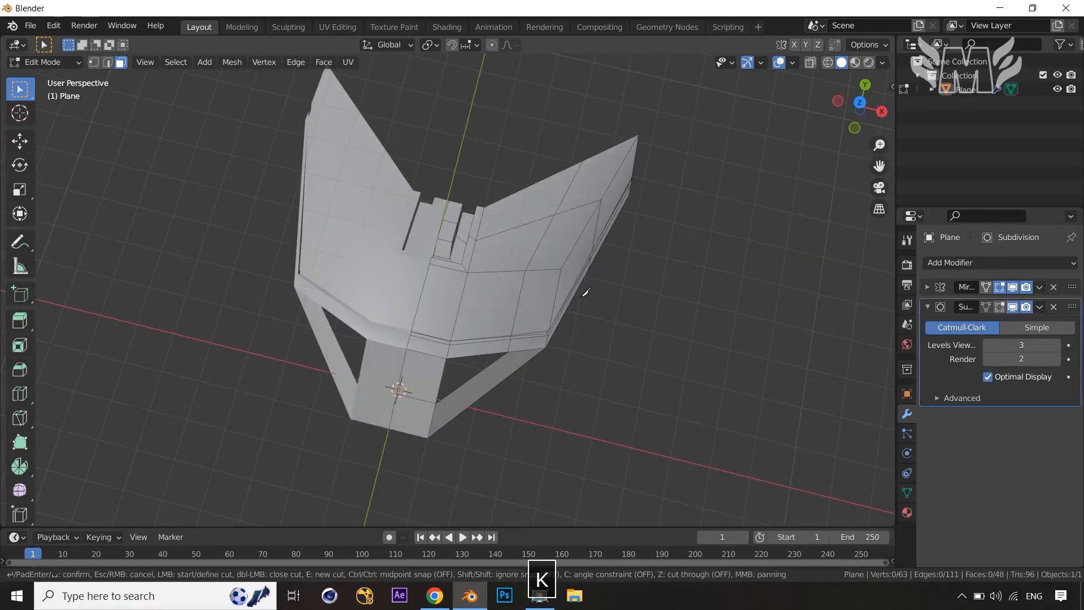
left_click(577, 291)
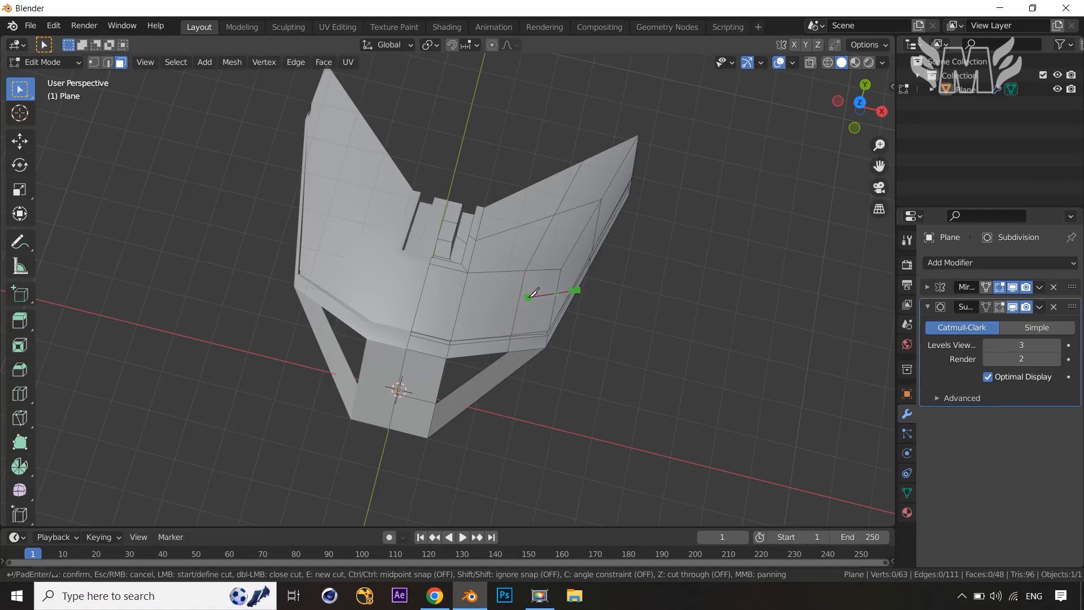
left_click(578, 207)
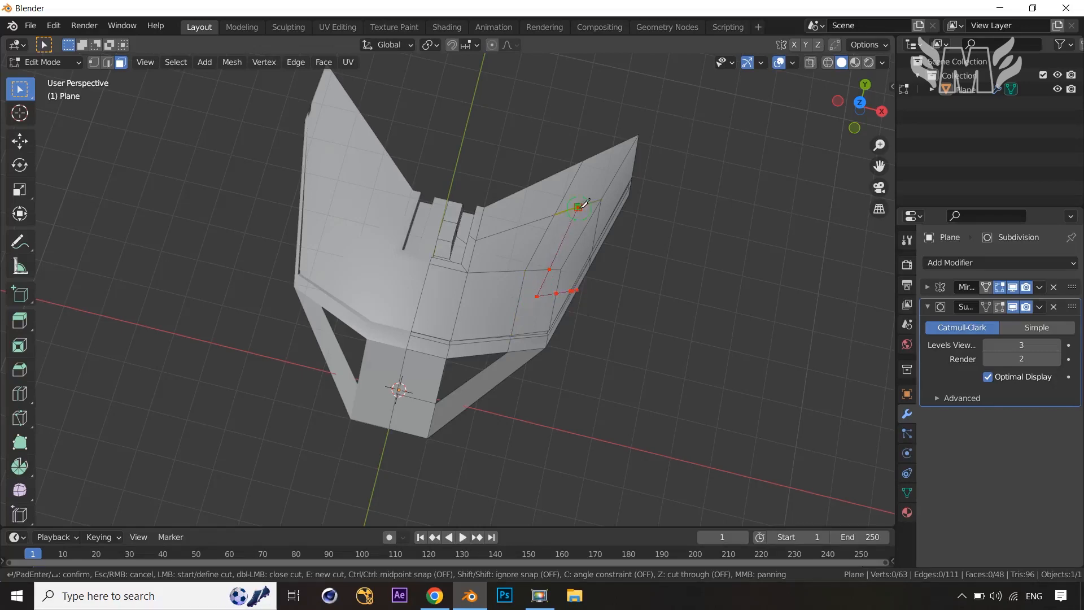
left_click(602, 152)
key("Return")
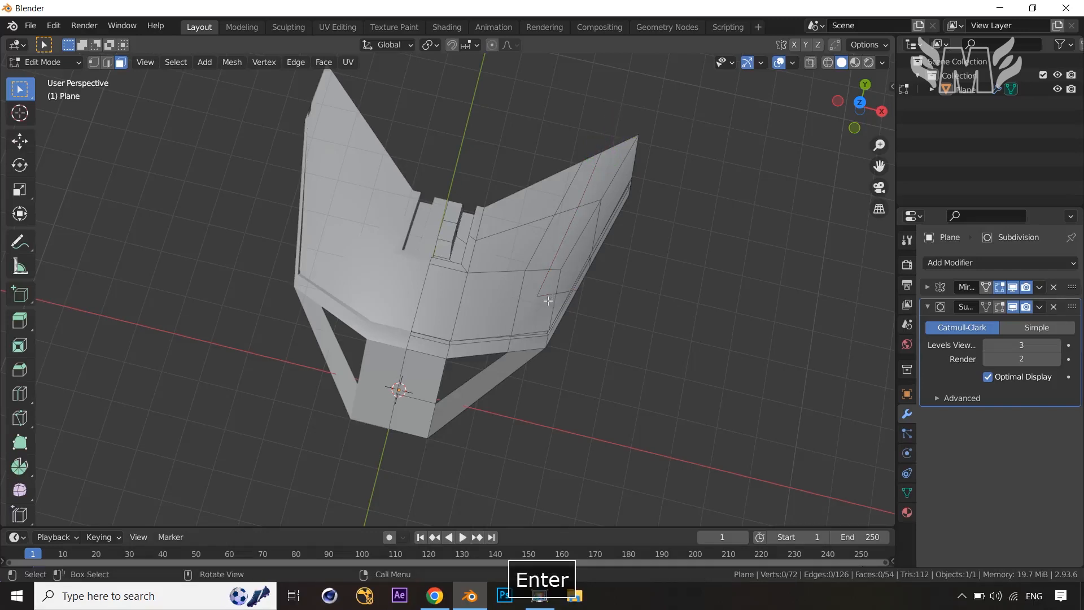
key("k")
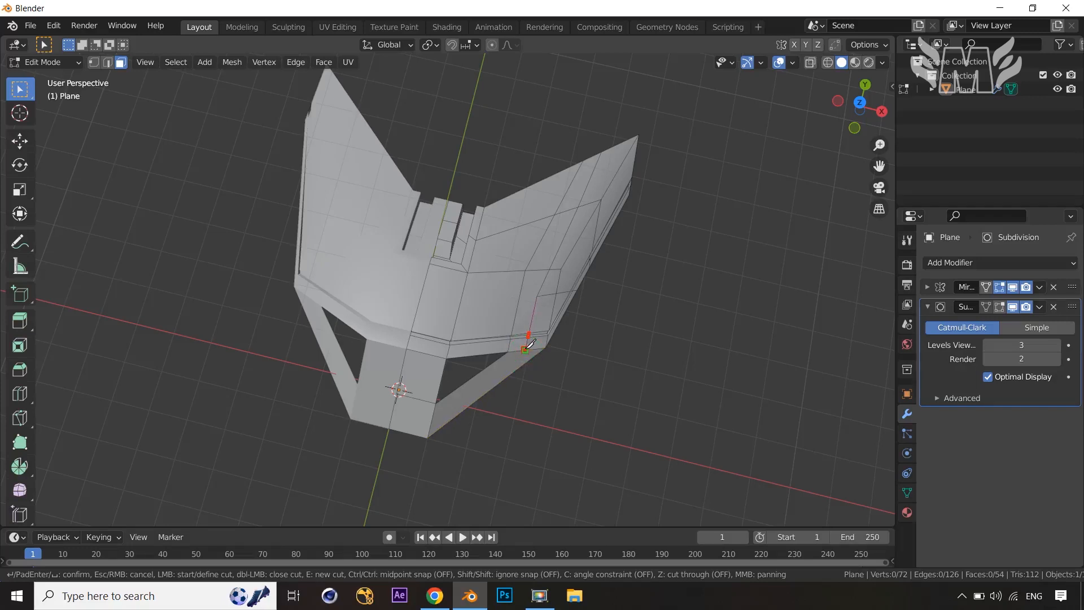
key("Return")
Step: Slide the knife-cut vertex on the side panel's cross edge inward toward the centre by a factor of about 0.21
middle_click_drag(578, 346, 617, 356)
key("1")
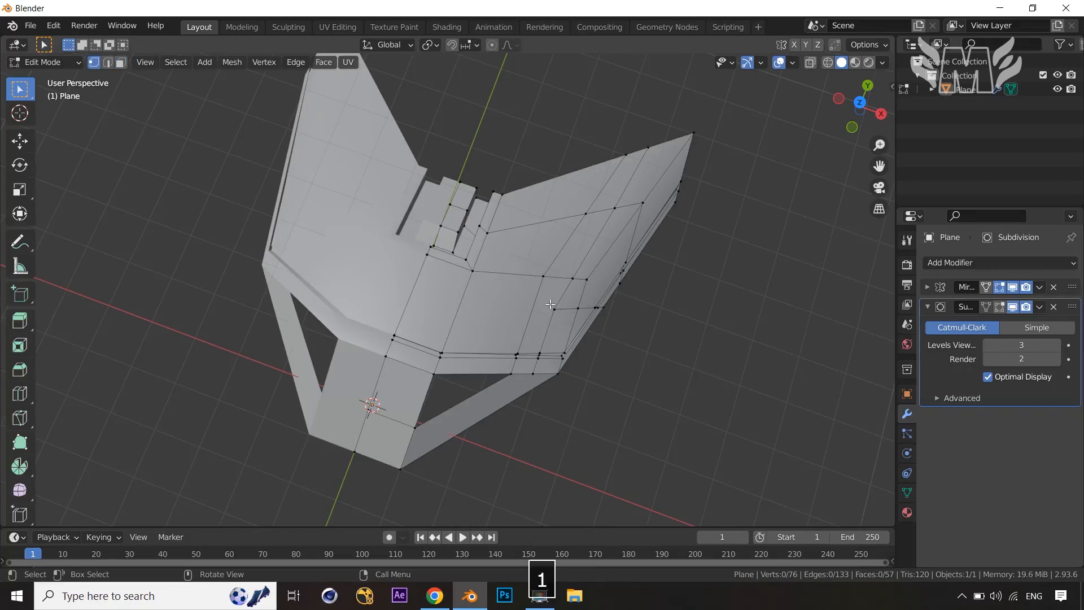
key("c")
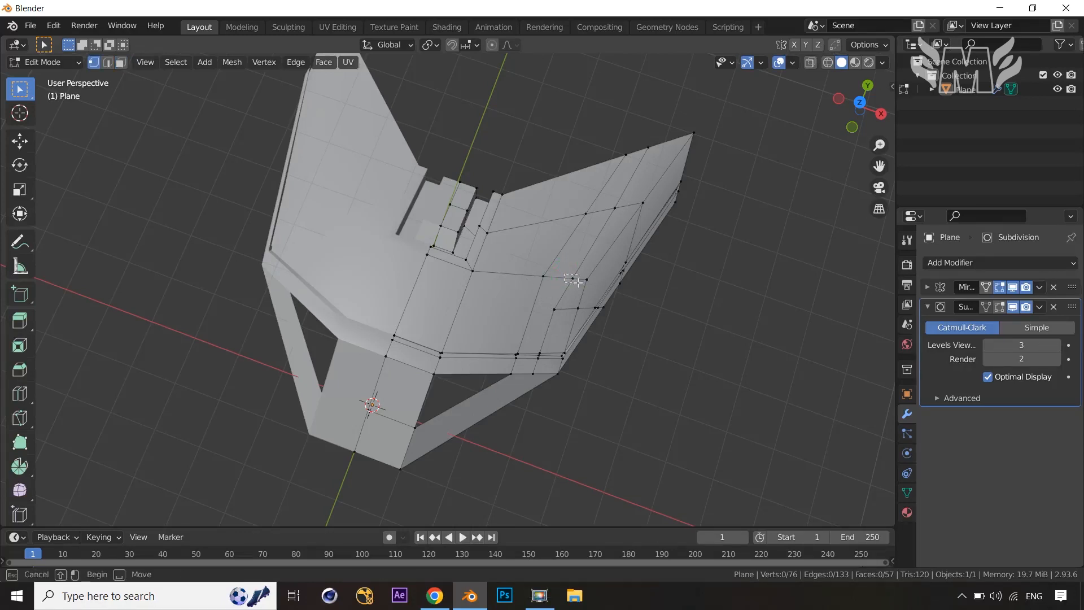
left_click(577, 281)
key("h")
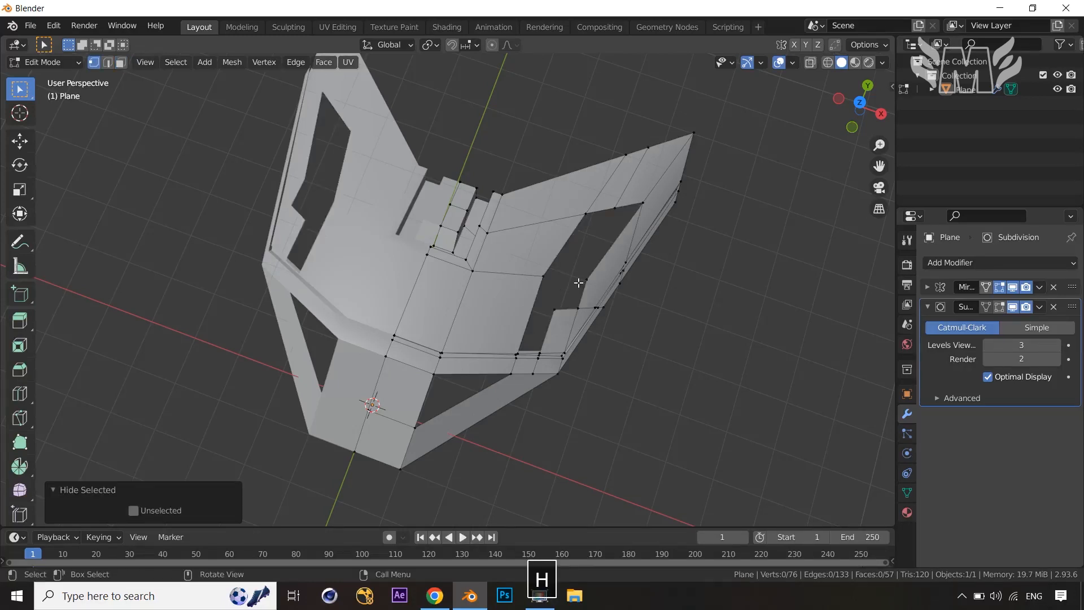
key("ctrl+z")
key("g")
key("g")
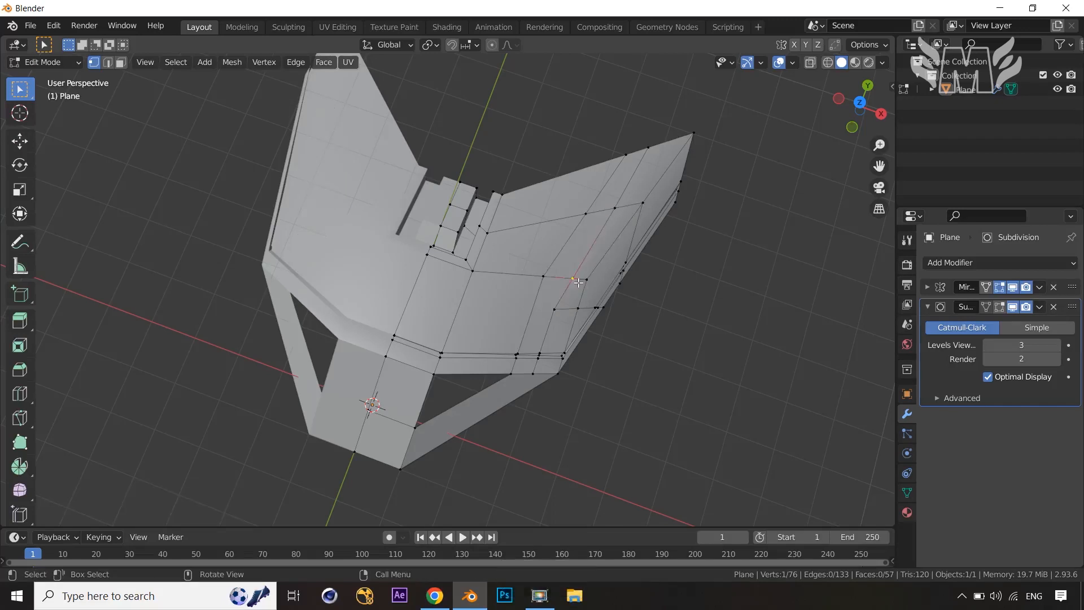
left_click(572, 282)
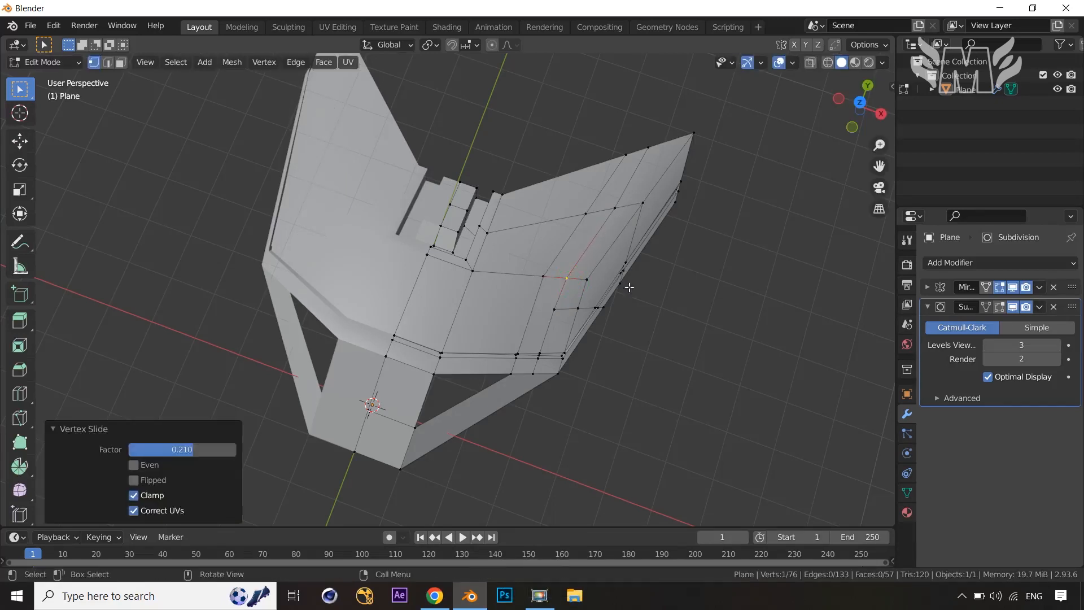
Step: Select the small face and the two longer faces behind it around the side panel's knife cut, and inset them about 0.093 m
key("3")
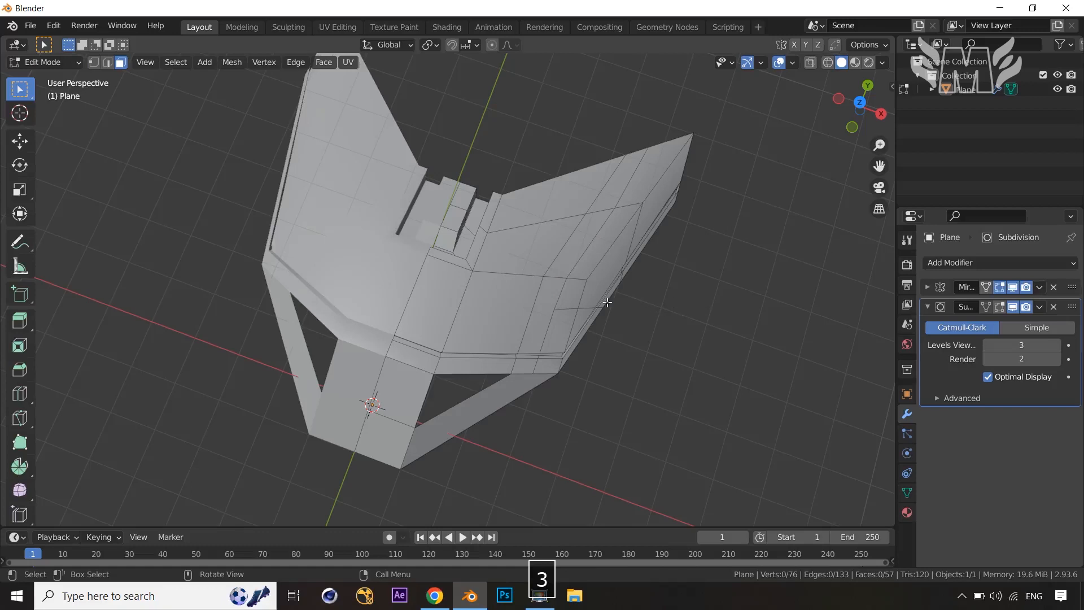
left_click(573, 293)
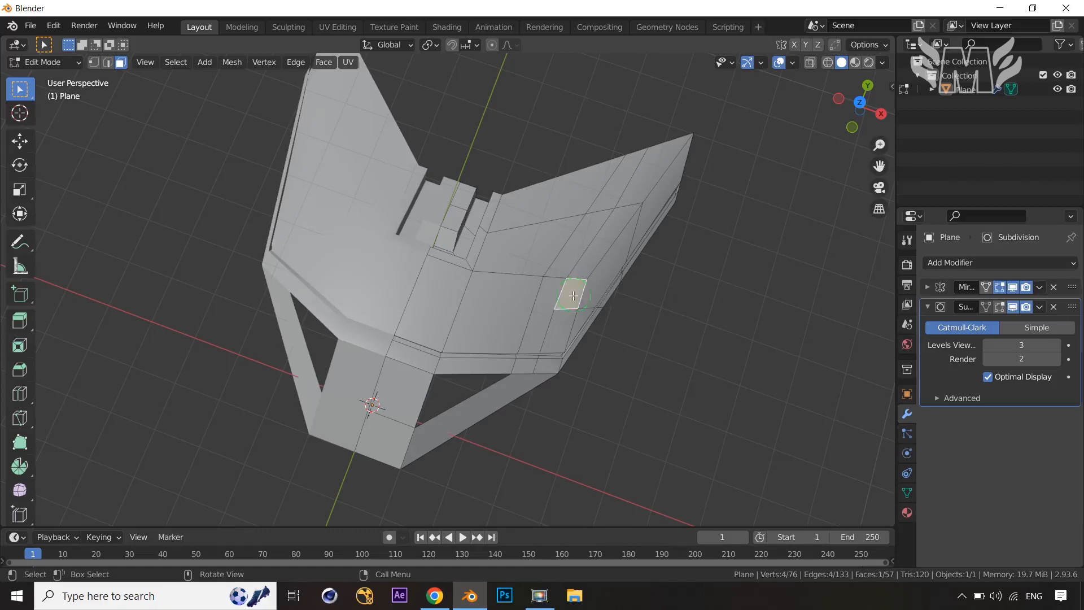
left_click(585, 257, "shift")
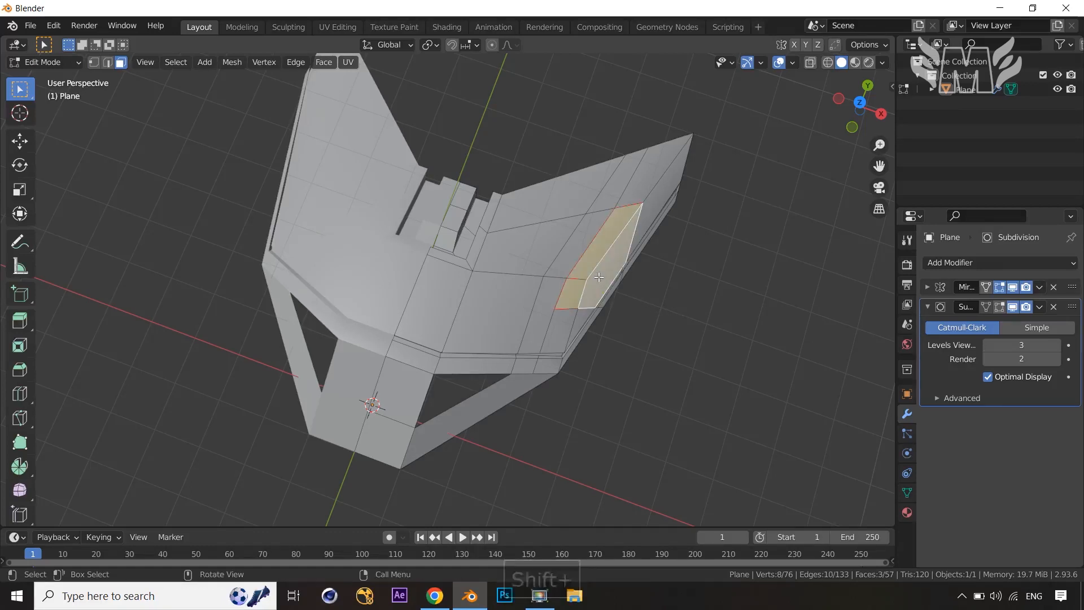
key("ctrl+z")
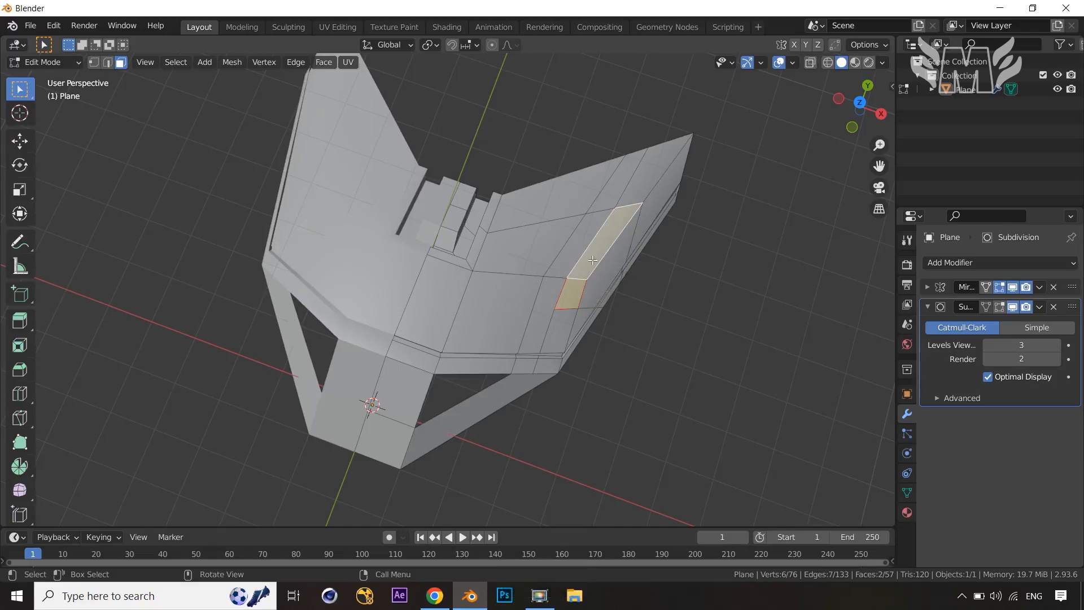
left_click(576, 251, "shift")
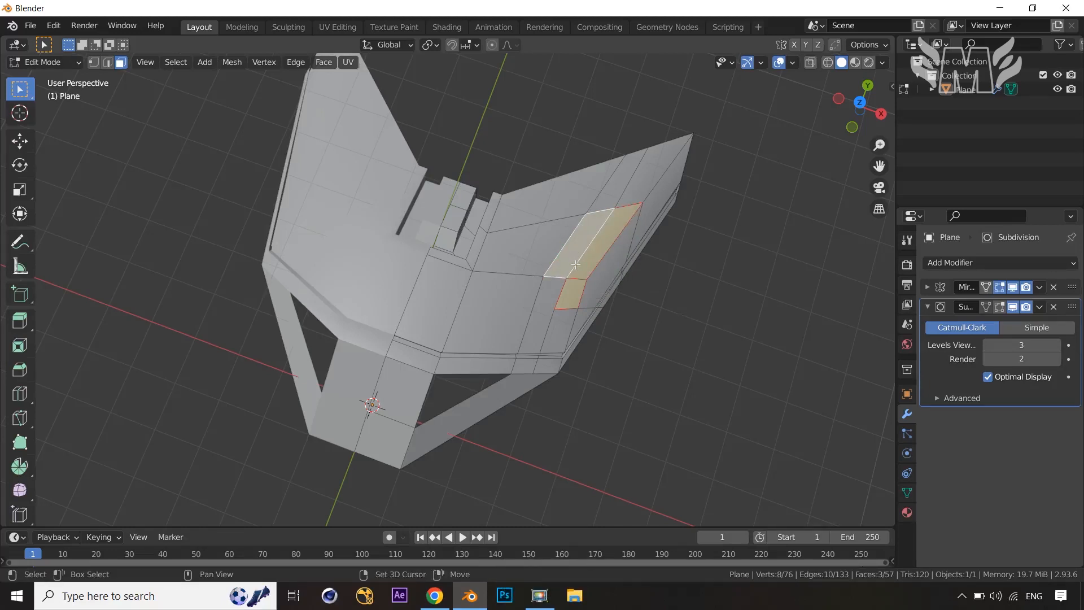
key("i")
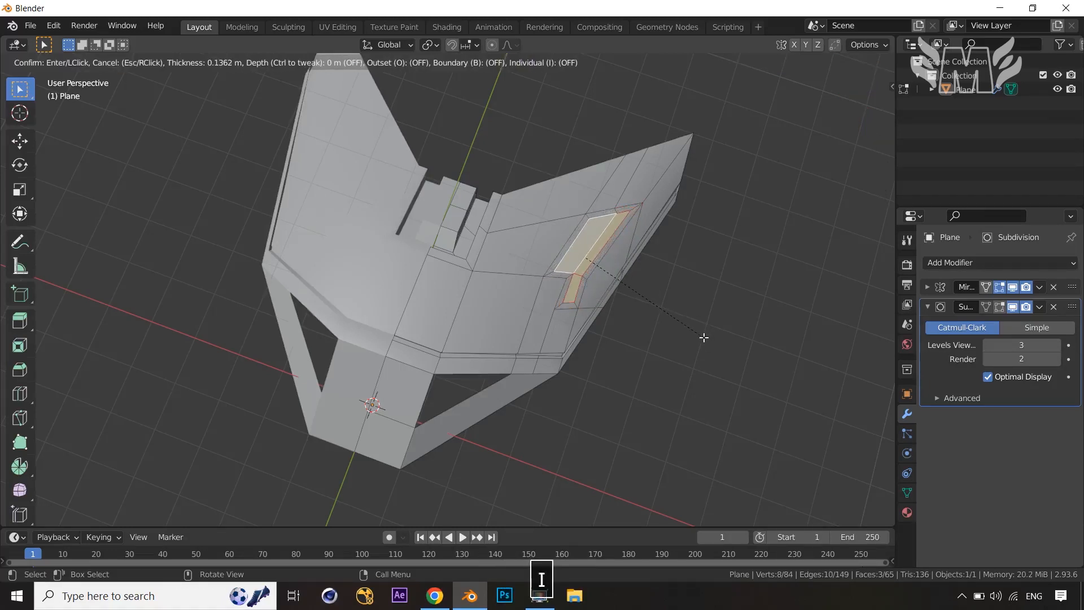
left_click(705, 337)
Step: Extrude the inset side-panel faces about 0.353 m inward and scale them to about 0.904
key("e")
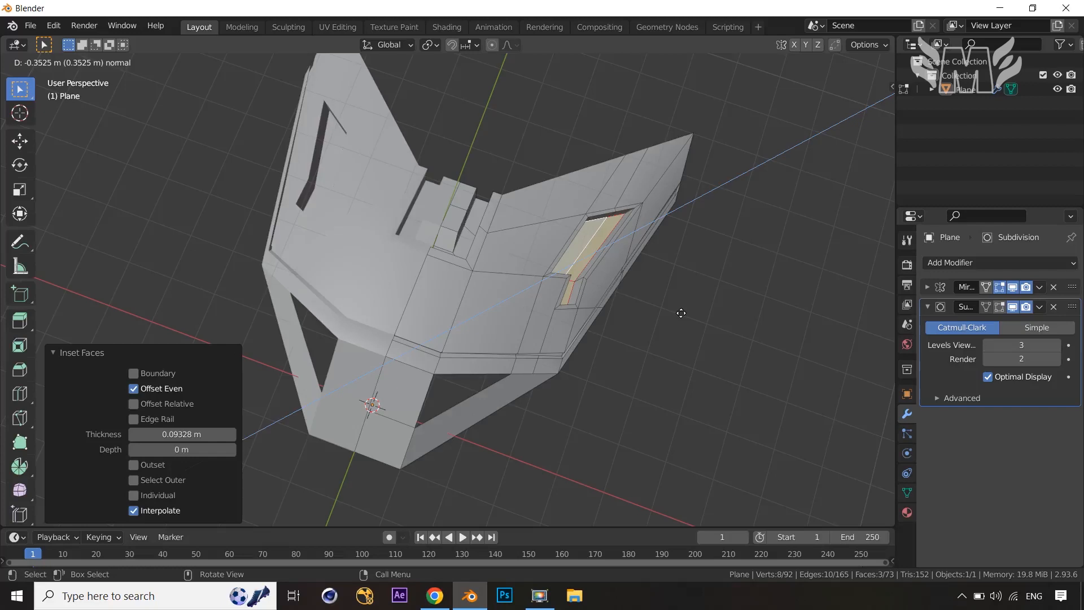
left_click(681, 313)
key("s")
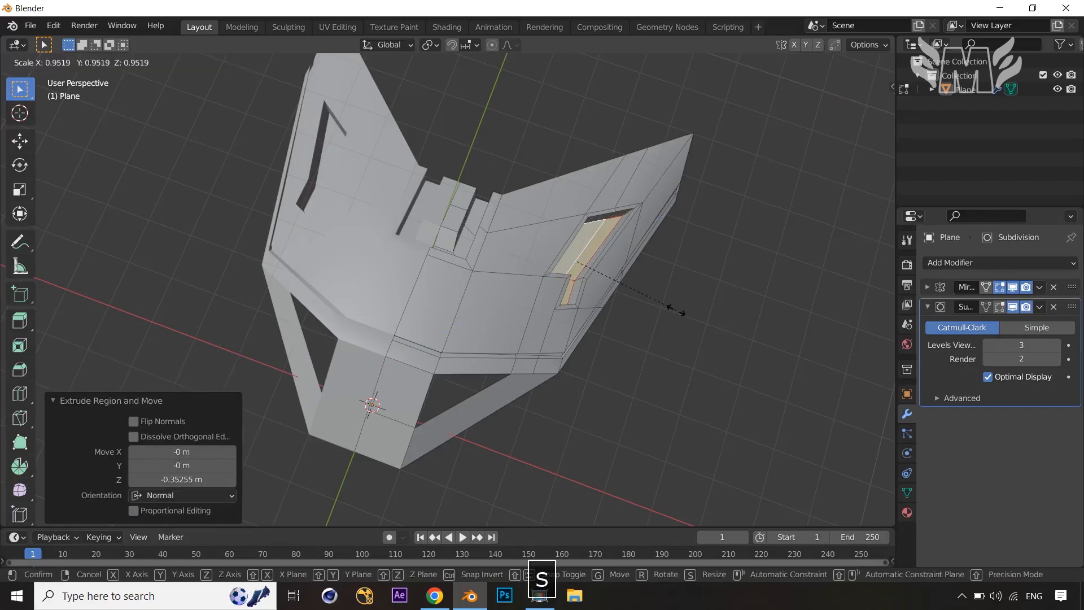
left_click(670, 309)
Step: Move the recessed side-vent faces about 0.09 m along Y and view the smoothed mask
key("g")
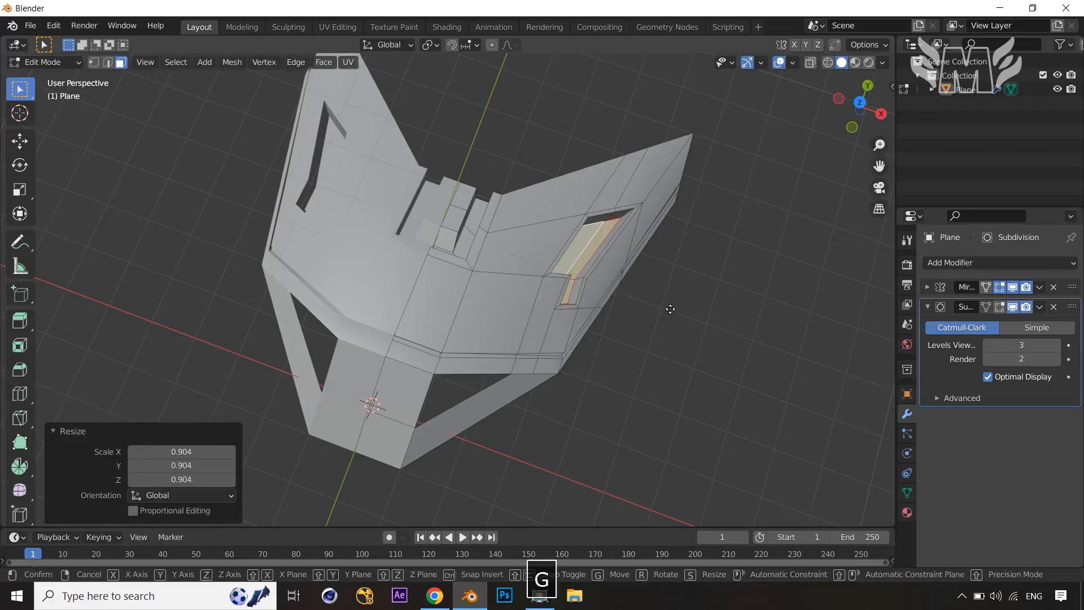
key("y")
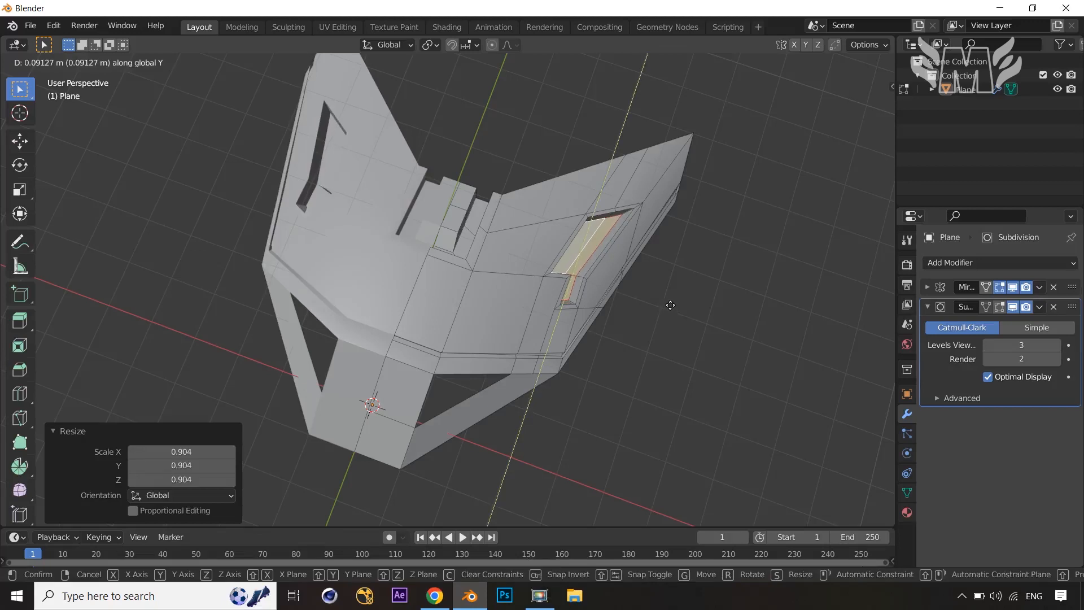
left_click(671, 310)
key("Tab")
middle_click_drag(670, 304, 599, 396)
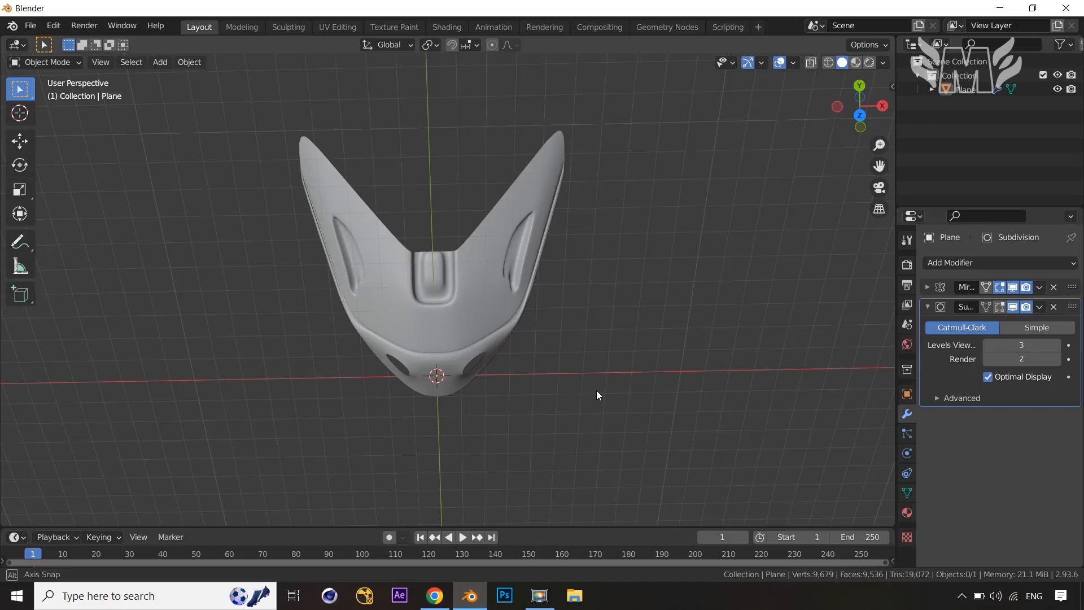
Step: Knife-cut across the side panel's upper arm, from its inner border edge to the edge crossing beside the vent's upper end, and clear the selection
key("Tab")
scroll(558, 274, "up", 3)
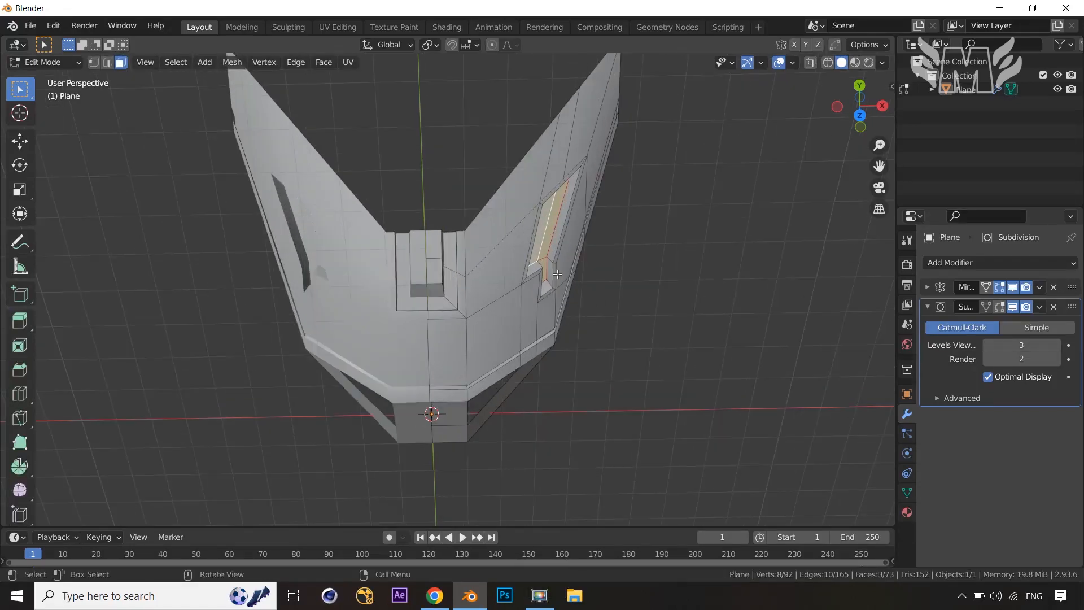
middle_click_drag(557, 274, 532, 200)
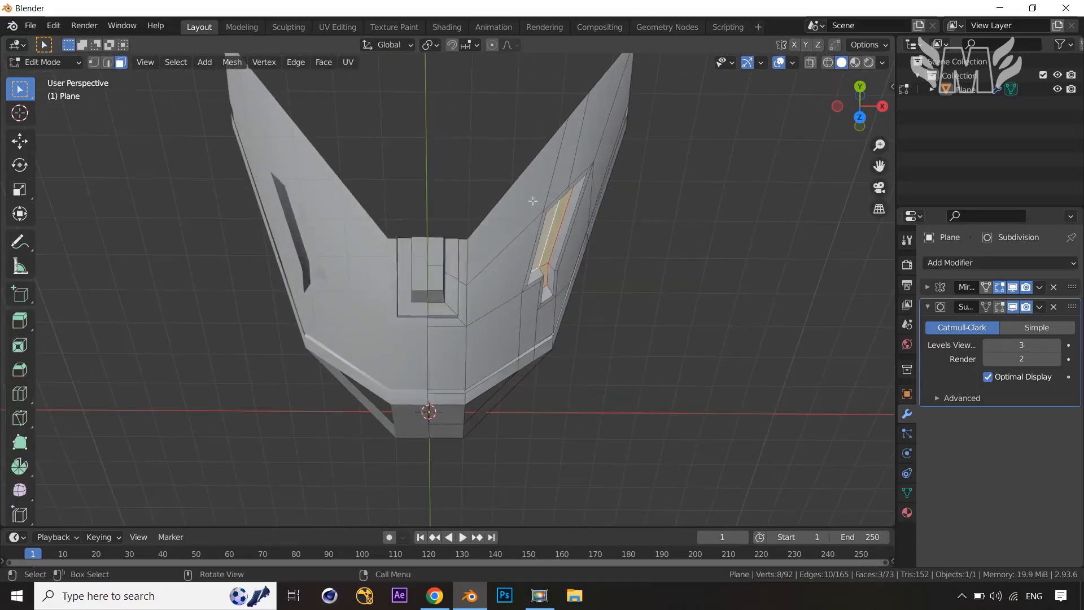
key("k")
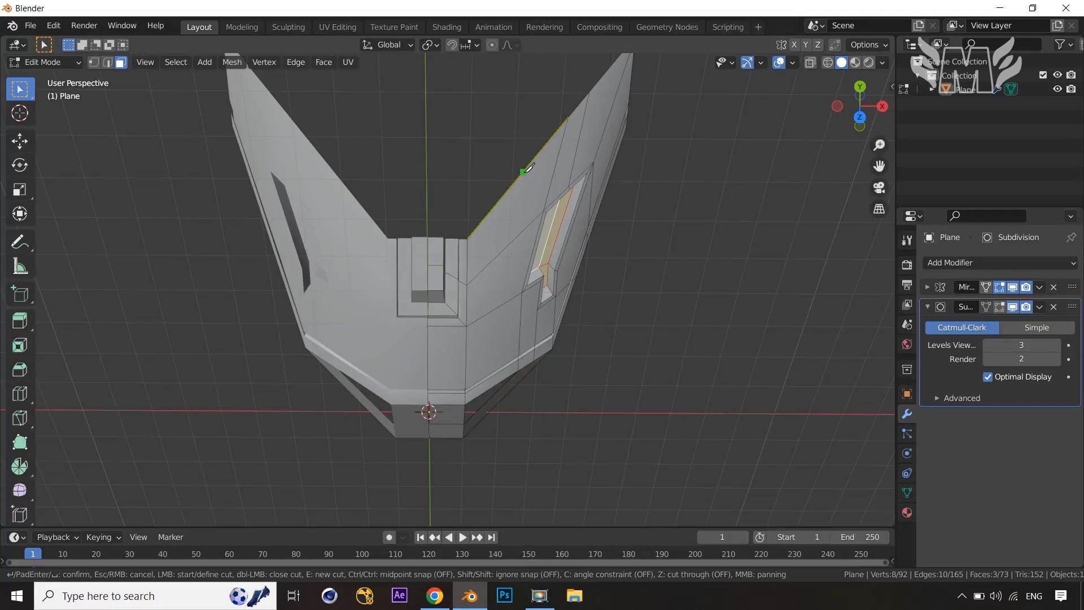
left_click(524, 172)
left_click(576, 157)
key("Return")
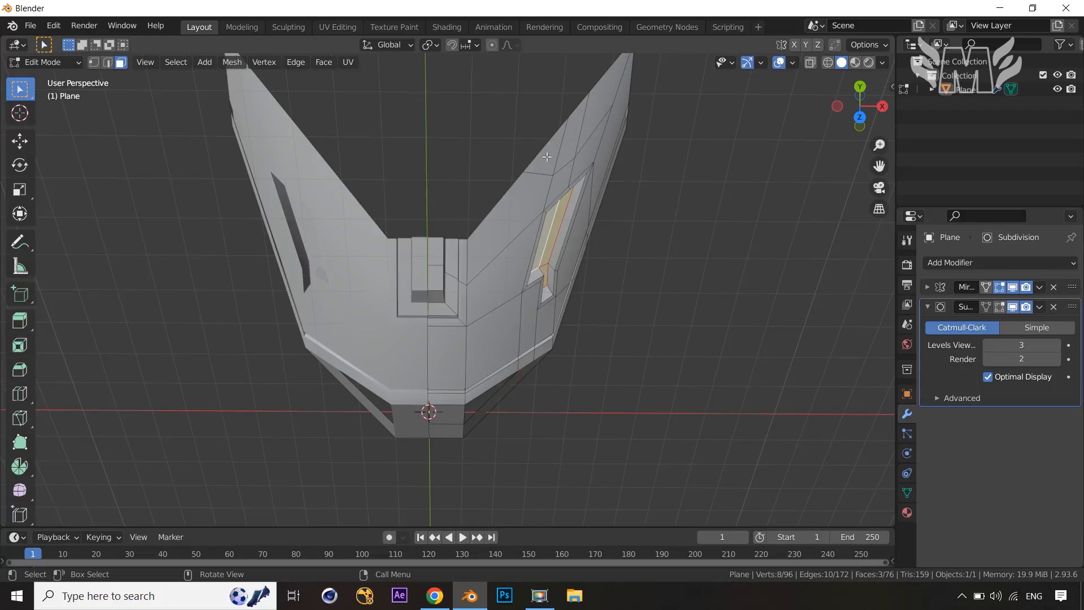
key("alt+a")
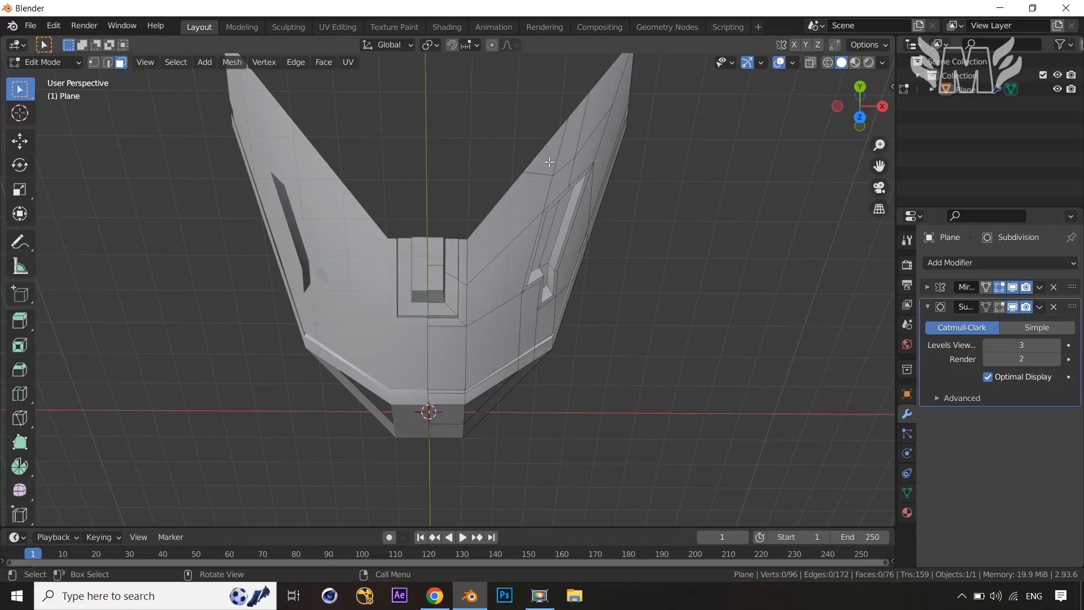
key("k")
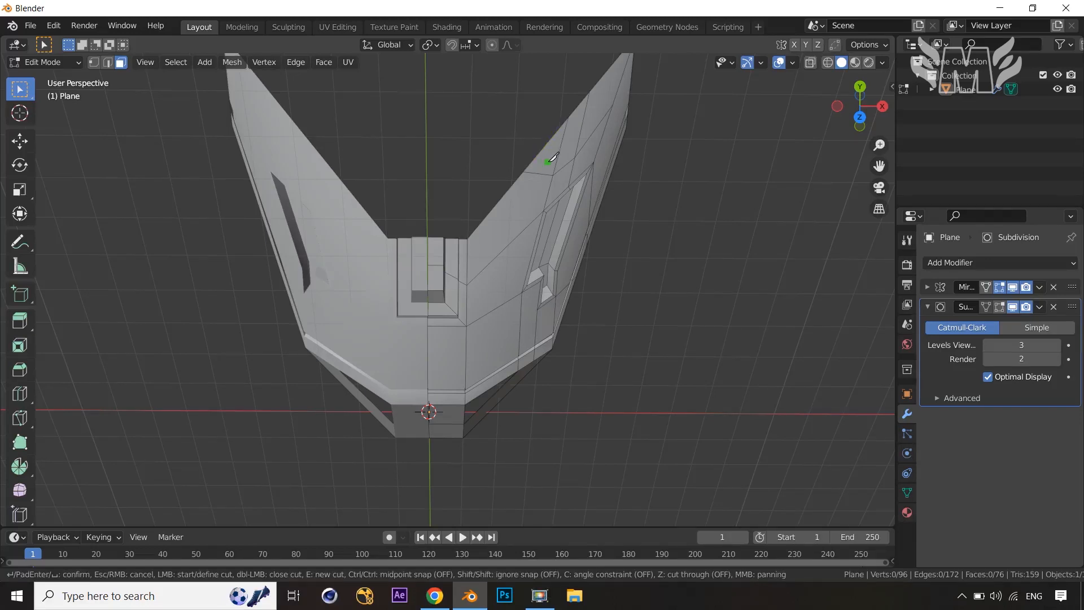
key("3")
left_click(548, 161)
key("3")
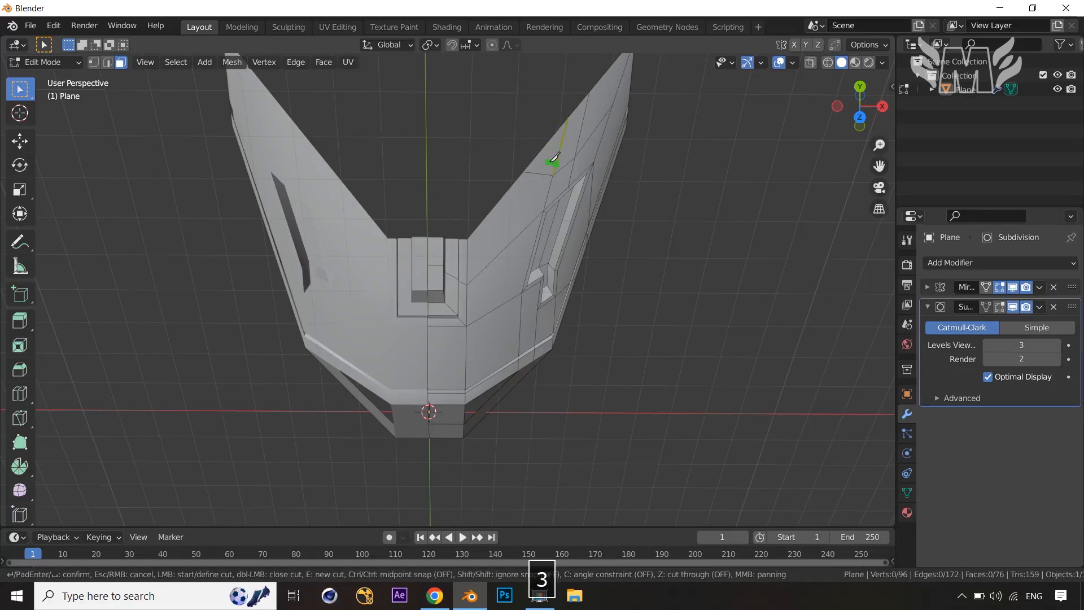
right_click(754, 135)
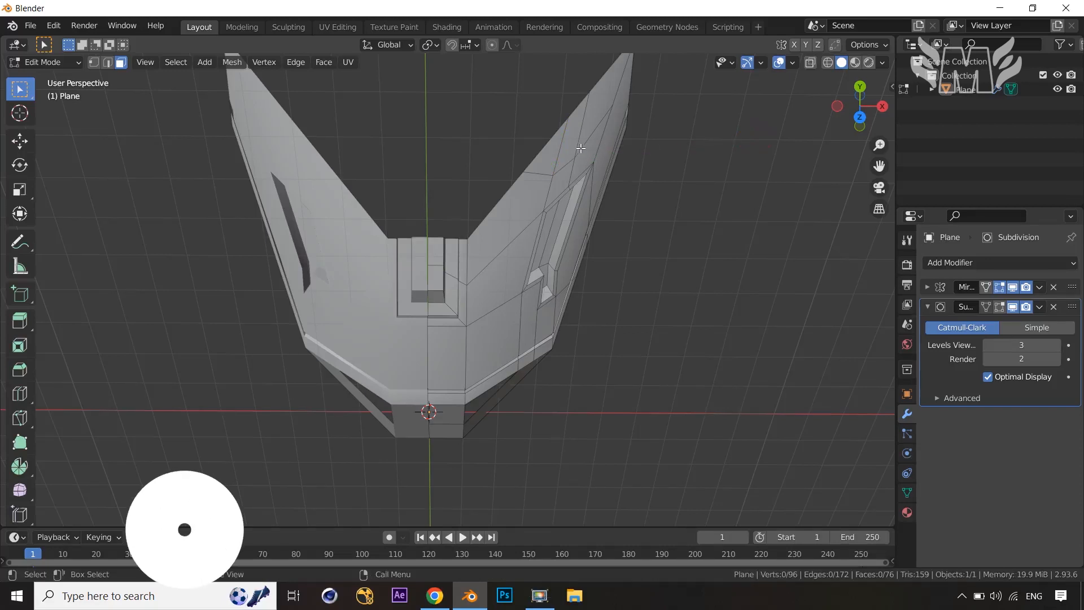
Step: Select the three faces along the inner side of the arm's tip and inset them about 0.18 m
left_click(555, 147)
left_click(576, 122, "shift")
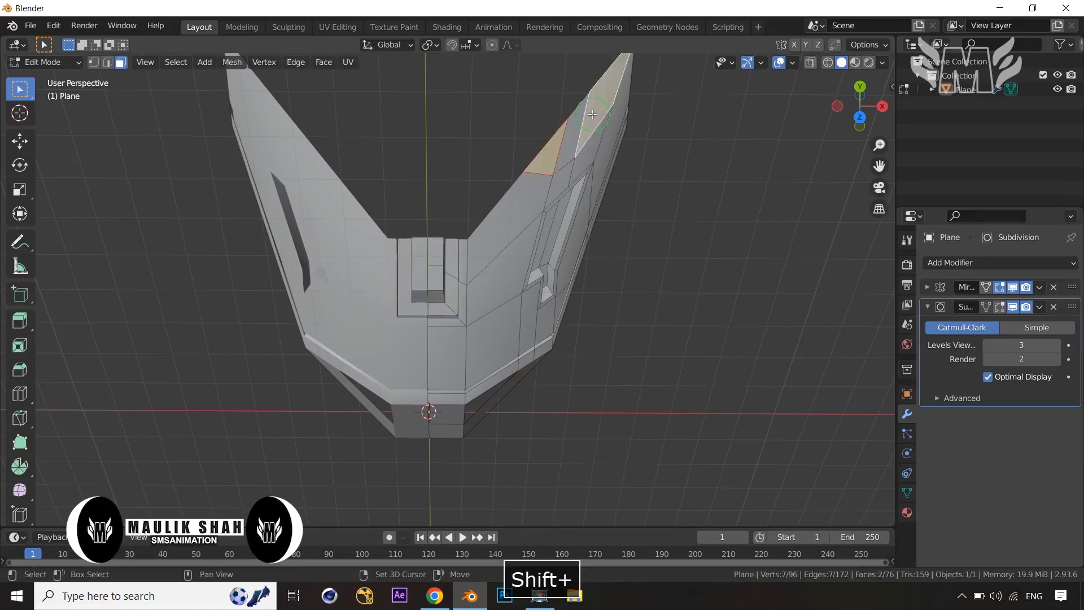
left_click(616, 90, "shift")
middle_click_drag(688, 172, 683, 250)
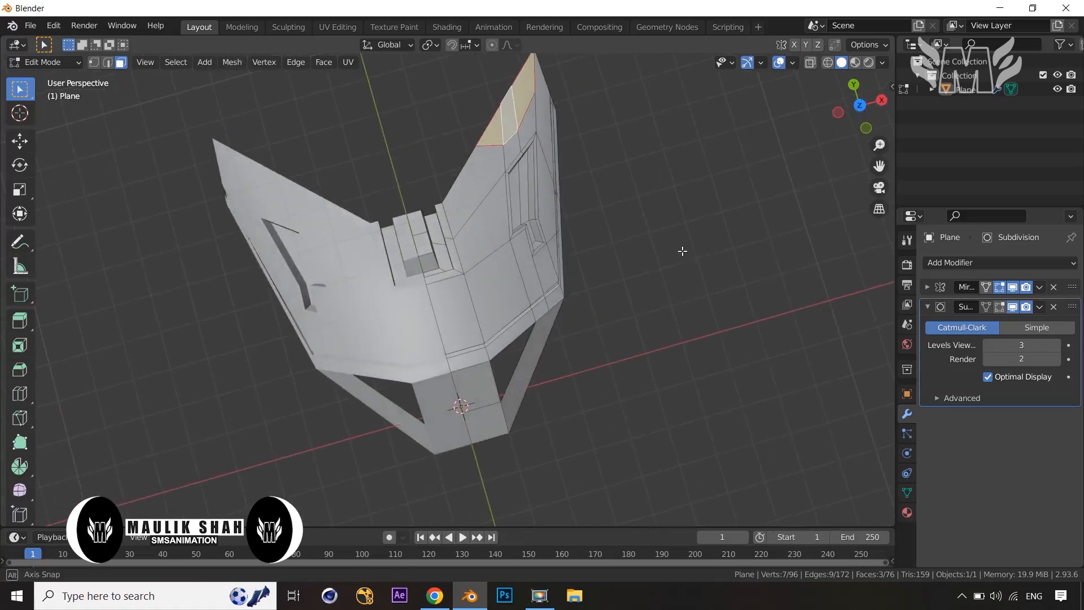
key("i")
left_click(716, 311)
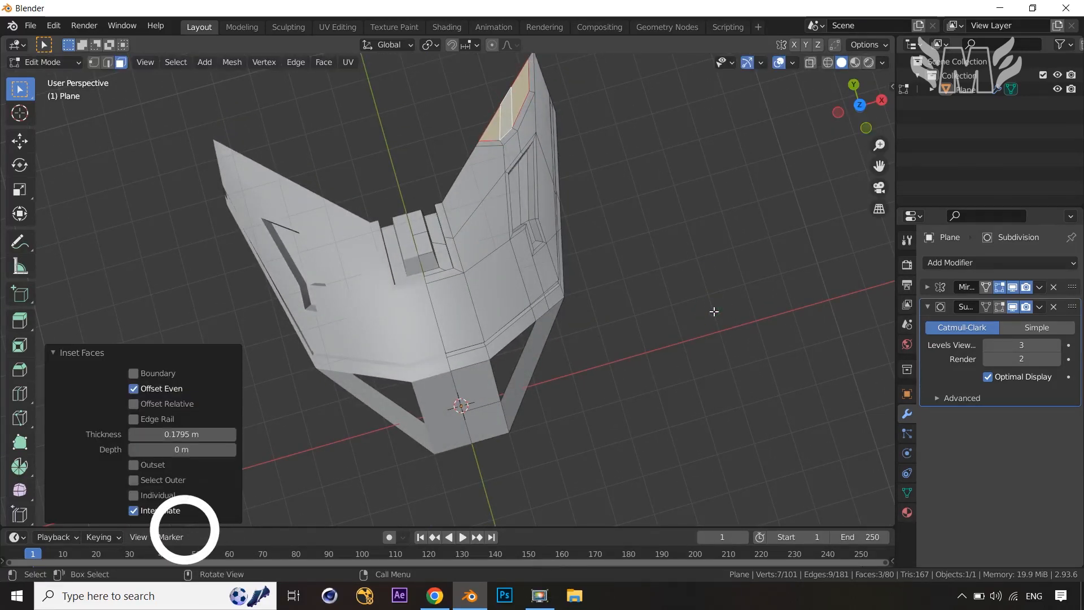
Step: Extrude the inset tip faces about 0.425 m inward and move them about -0.16 m along Y
key("e")
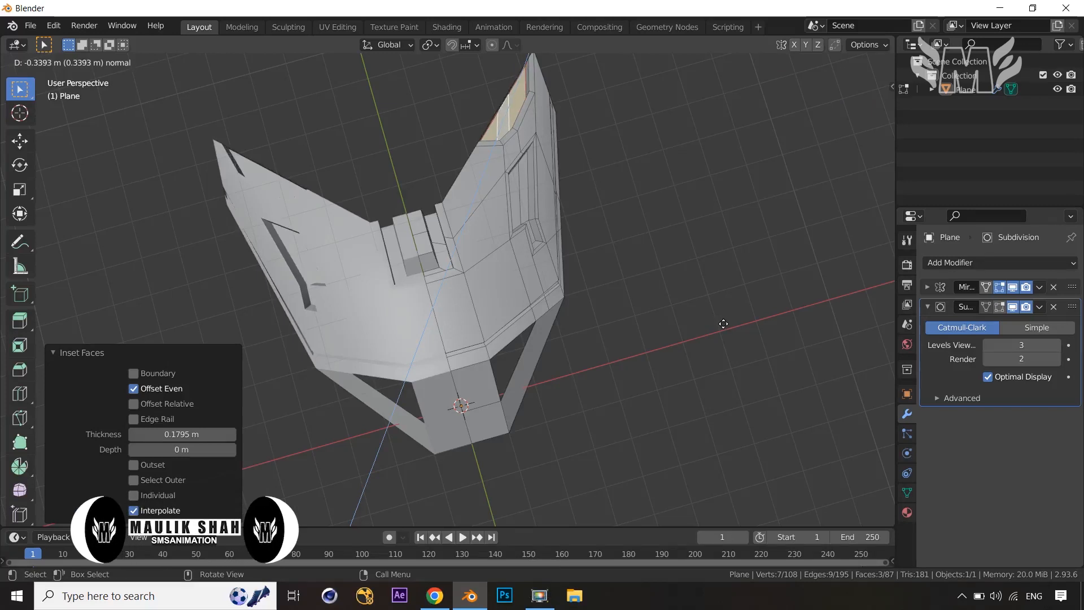
left_click(725, 326)
middle_click_drag(745, 333, 713, 358)
key("g")
key("y")
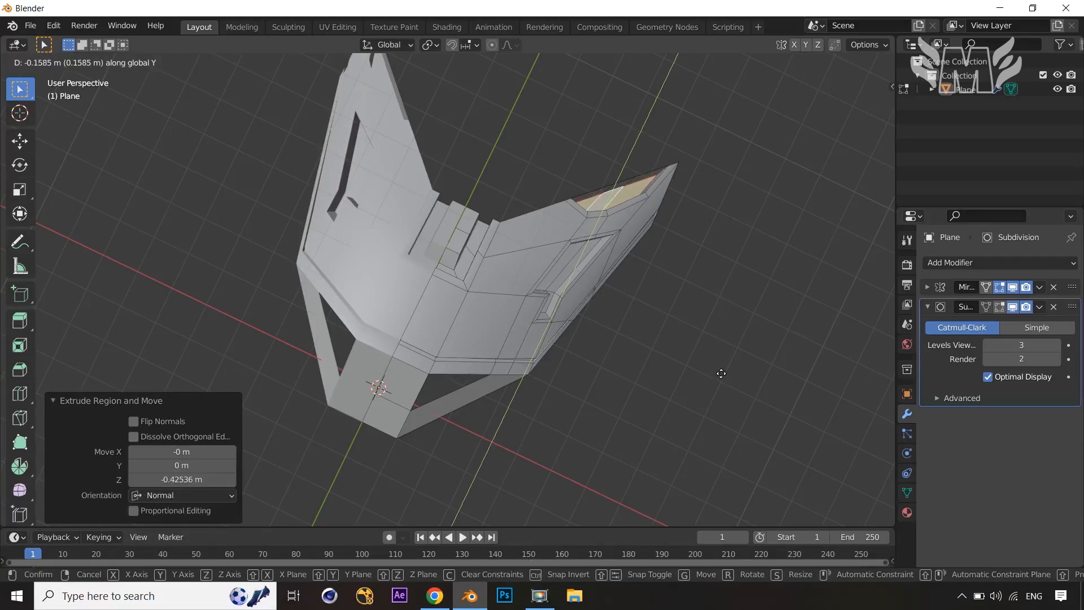
left_click(722, 373)
key("Tab")
middle_click_drag(721, 375, 761, 332)
key("Tab")
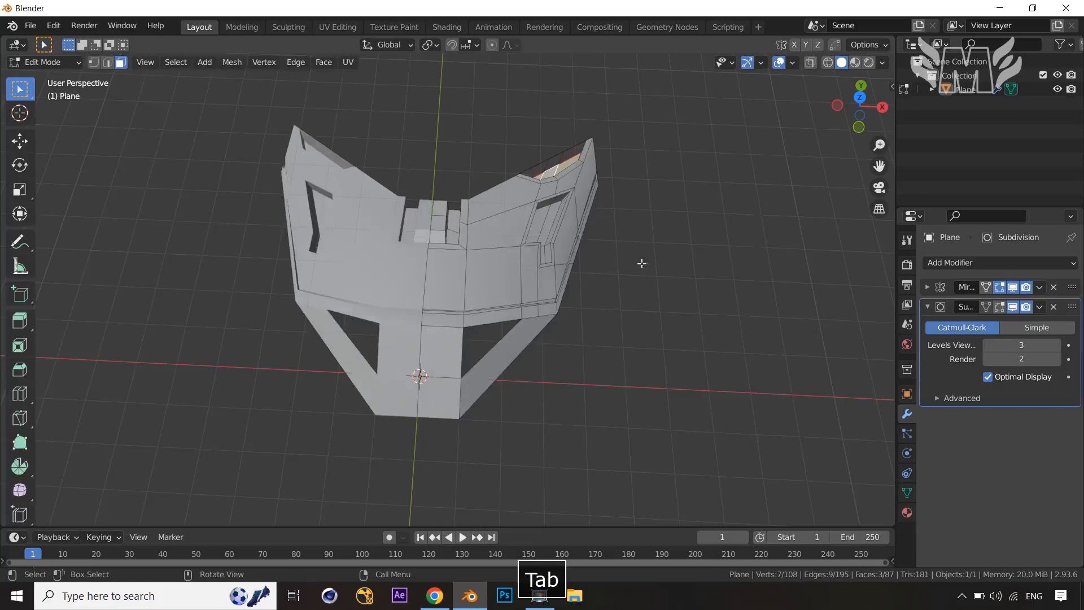
Step: Select the three wall faces along the arm tip recess's inner border, delete them, and view the smoothed result
middle_click_drag(585, 233, 575, 220)
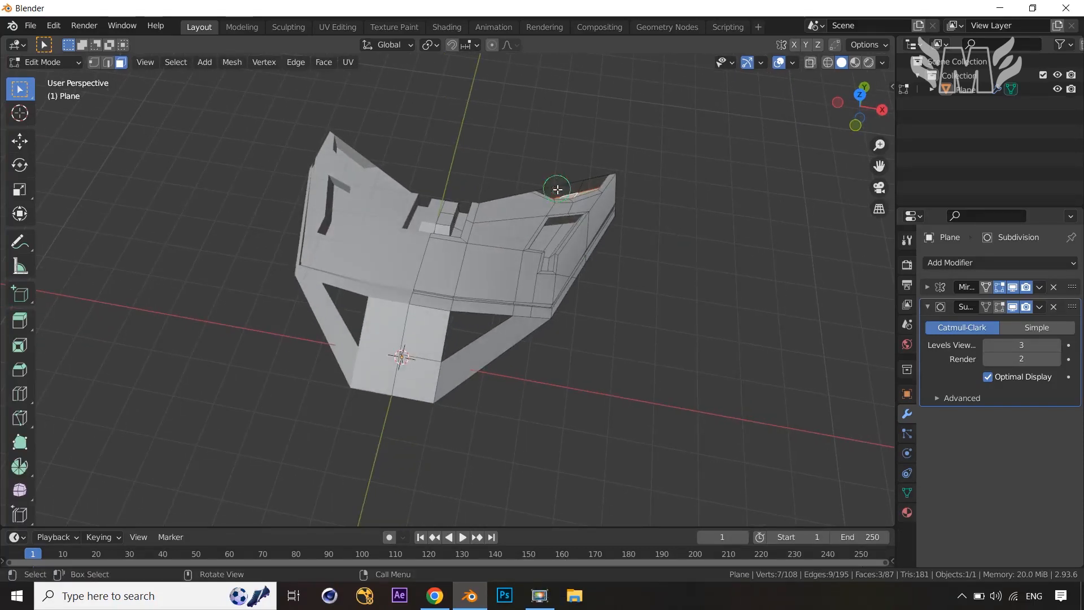
left_click(592, 186, "ctrl+shift")
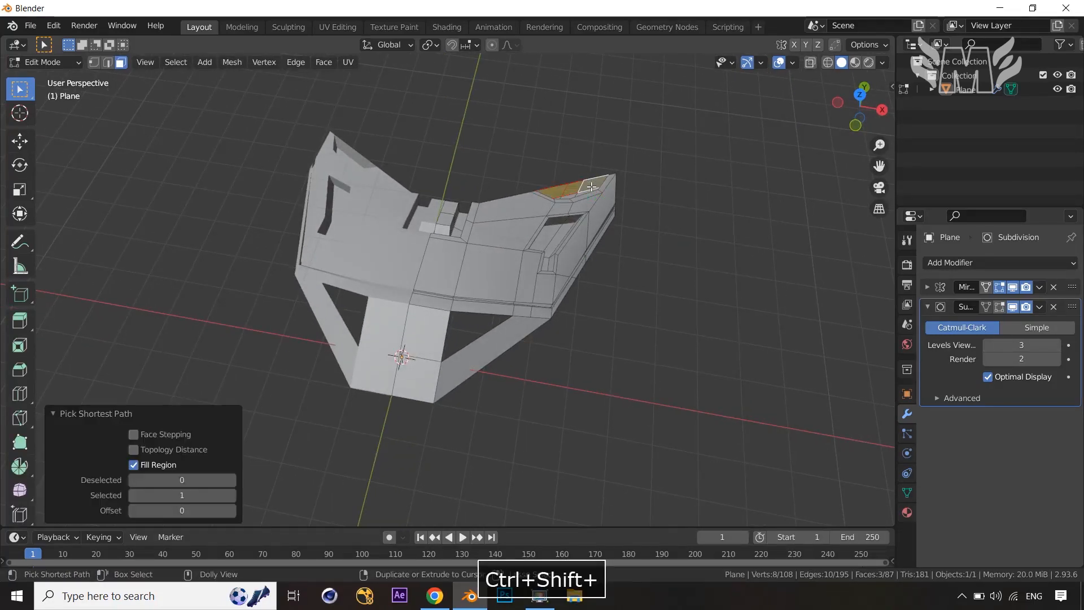
key("x")
left_click(673, 224)
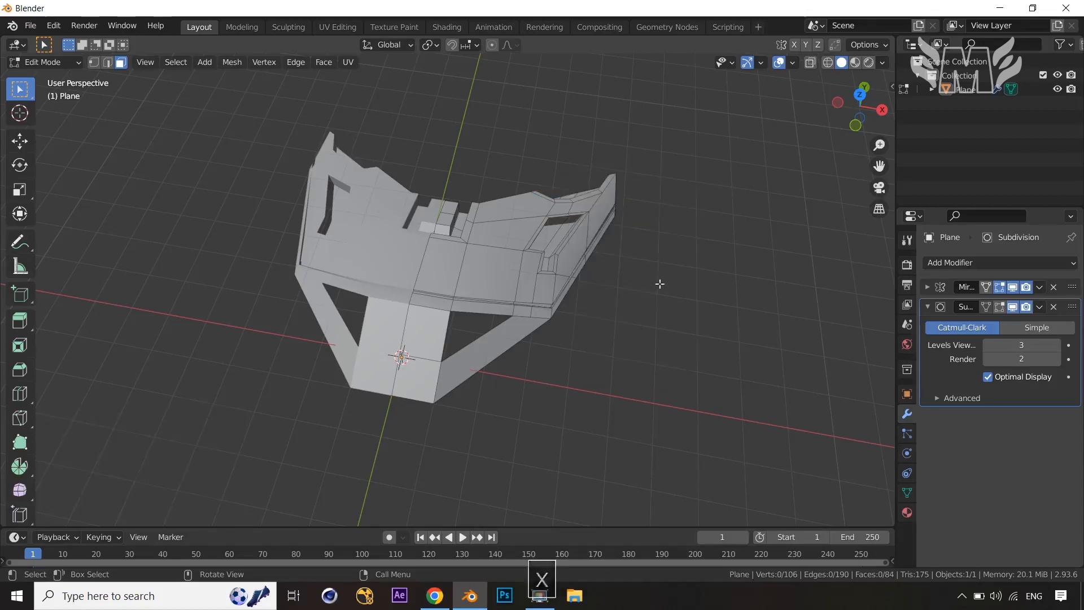
middle_click_drag(659, 283, 618, 360)
key("Tab")
key("Tab")
Step: Select the front centre face below the stepped recess and the larger face beside it, and inset them about 0.208 m
left_click(483, 307)
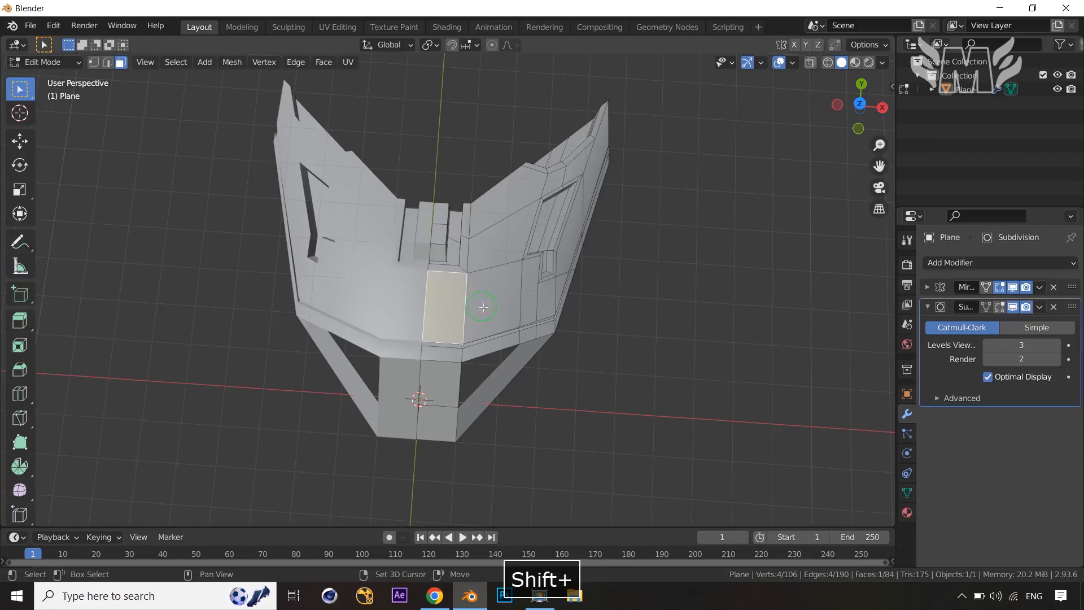
left_click(483, 307, "shift")
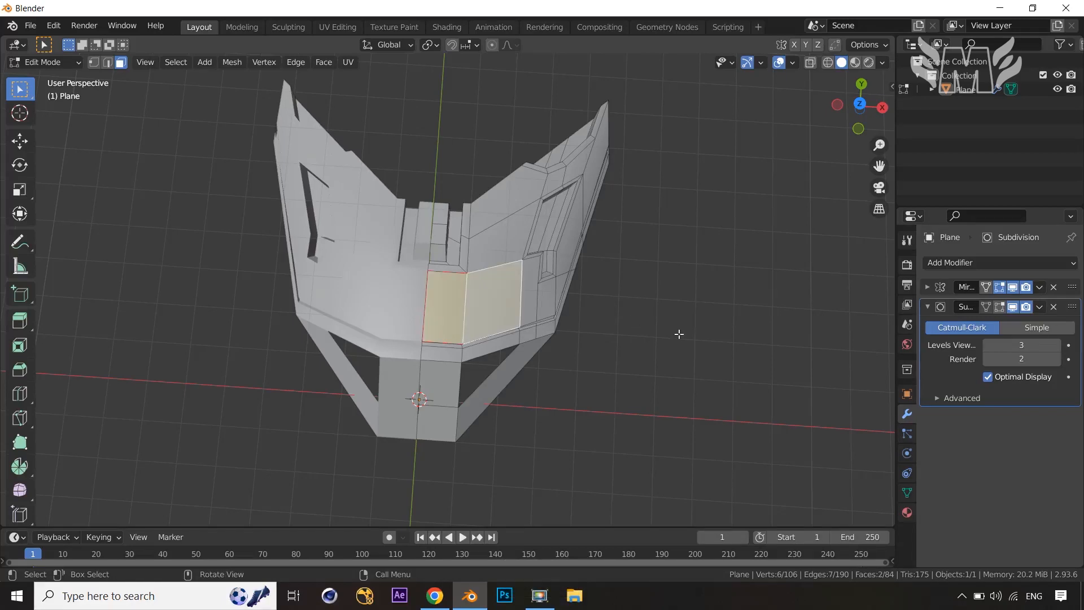
key("i")
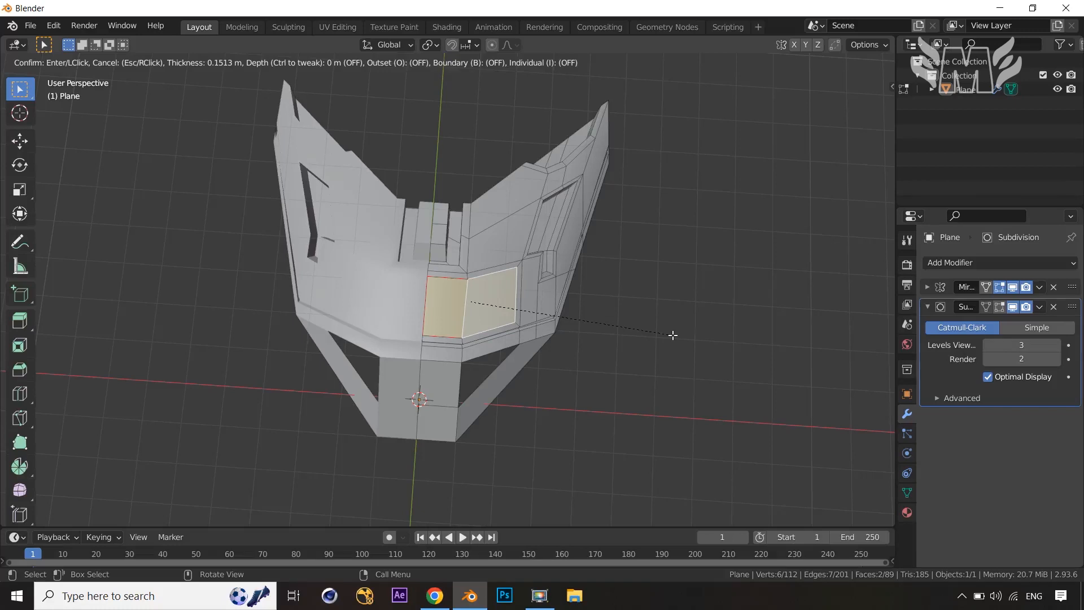
left_click(670, 335)
Step: Extrude the inset front faces about 0.296 m outward and scale them to 0.777 along Y
key("e")
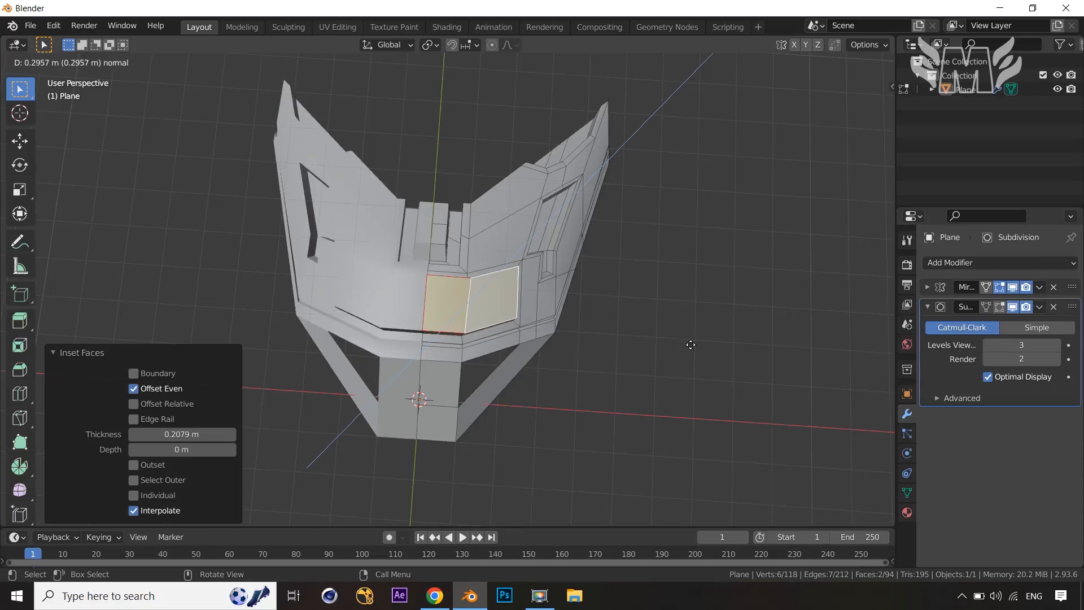
left_click(691, 345)
key("s")
key("y")
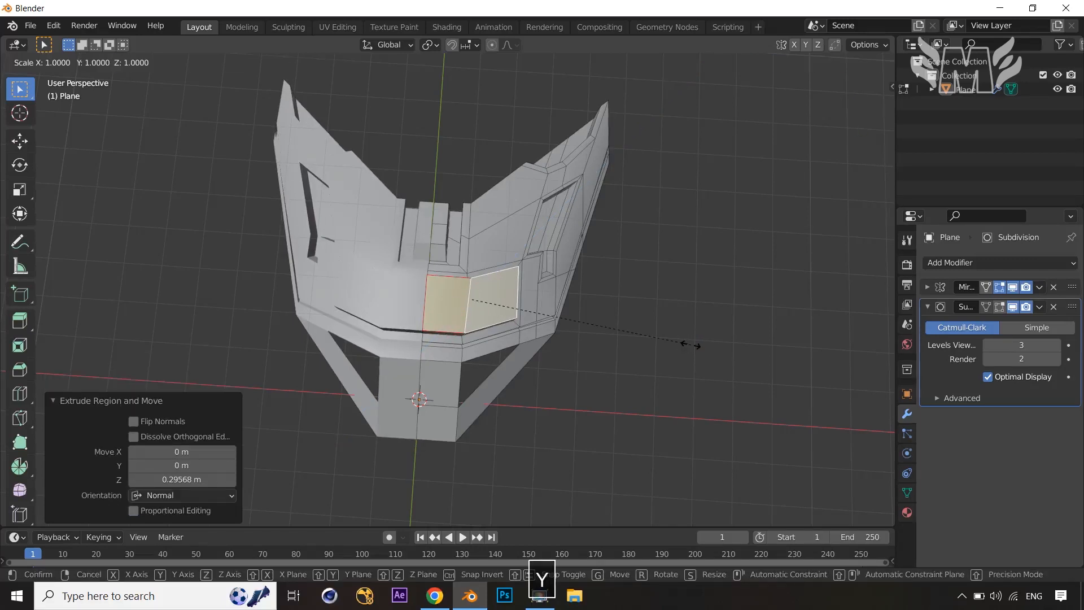
left_click(642, 332)
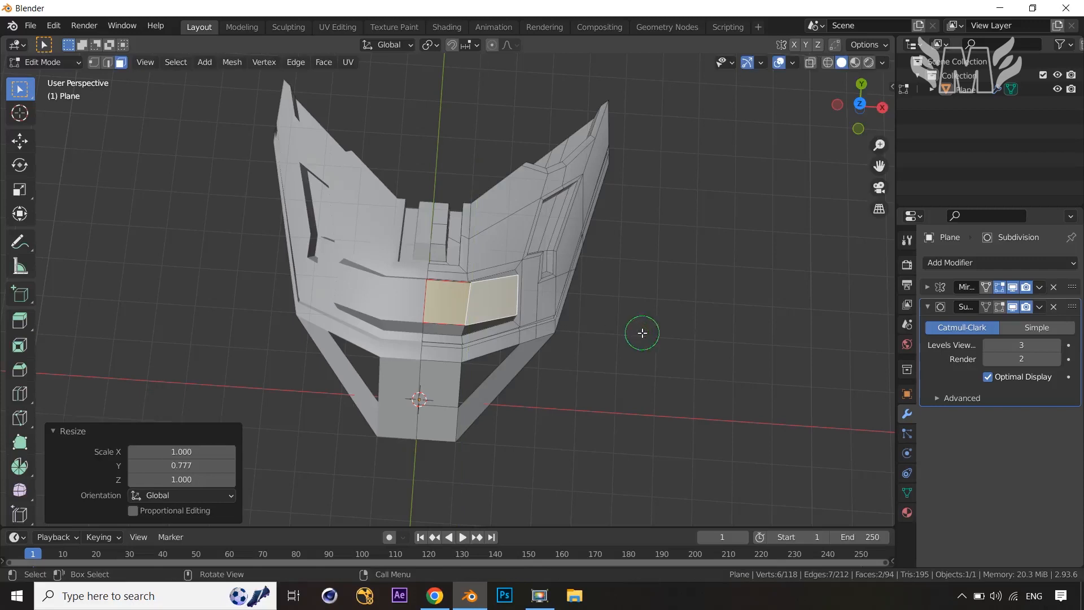
Step: Scale the raised front faces to about 0.792 along X and inset them about 0.117 m
key("s")
key("x")
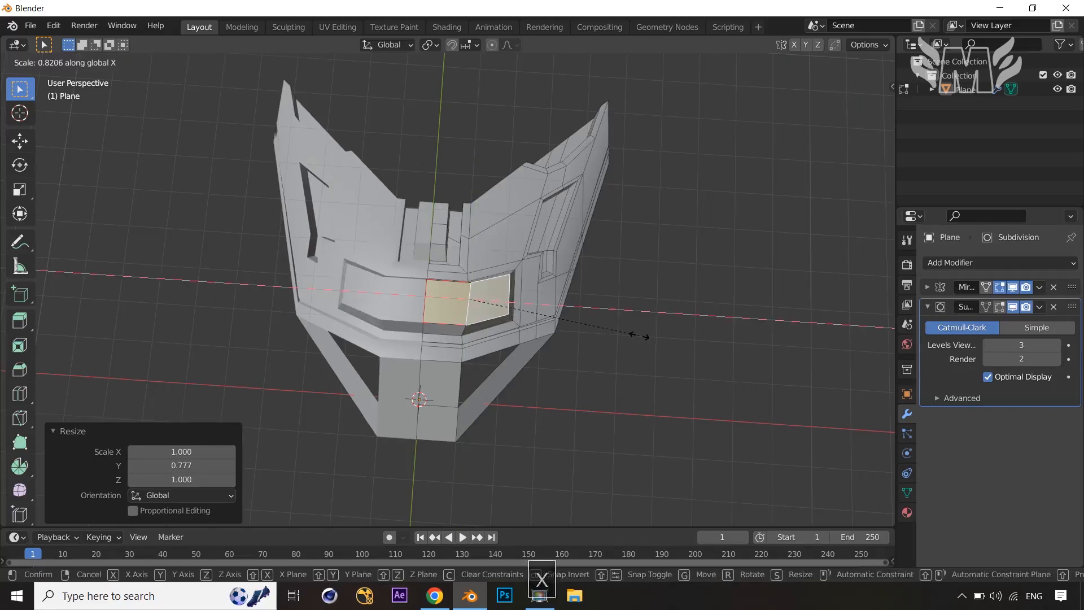
left_click(633, 335)
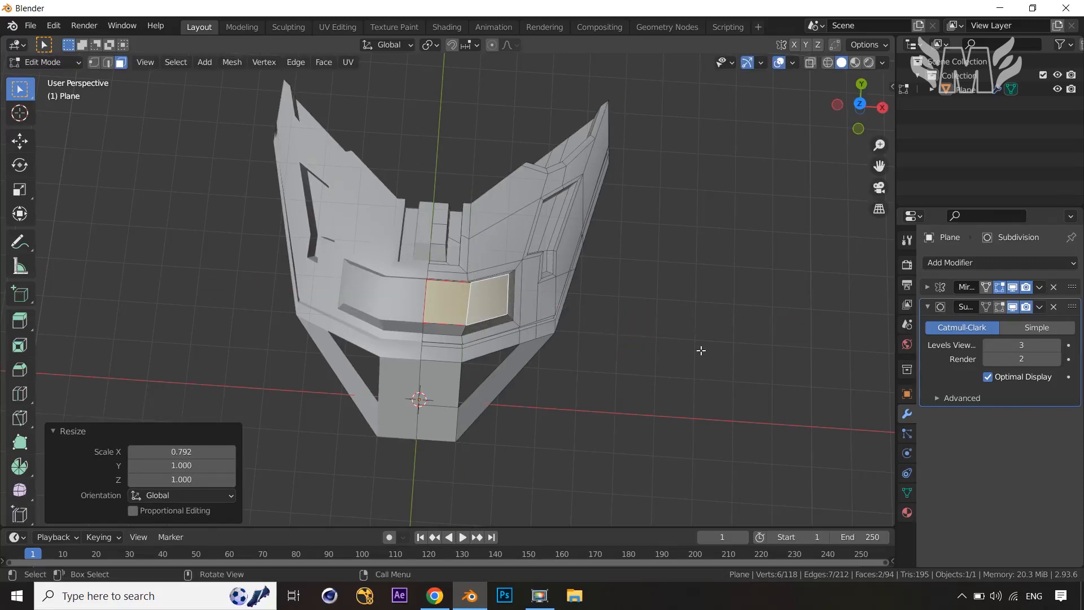
key("i")
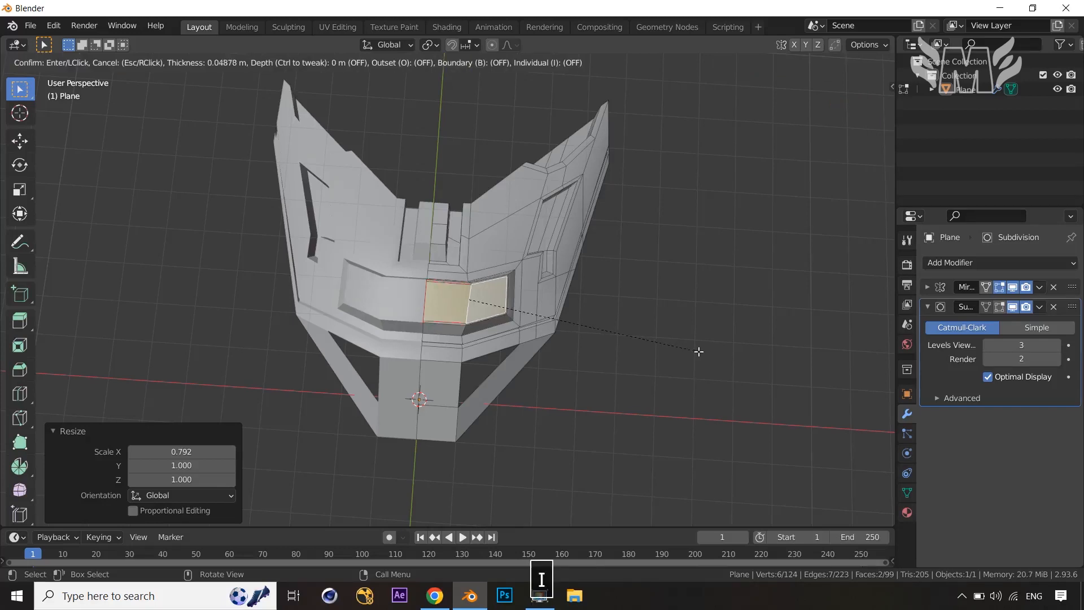
left_click(695, 351)
Step: Select the five border faces around the inset front panel and extrude them about 0.142 m inward
scroll(695, 351, "up", 5)
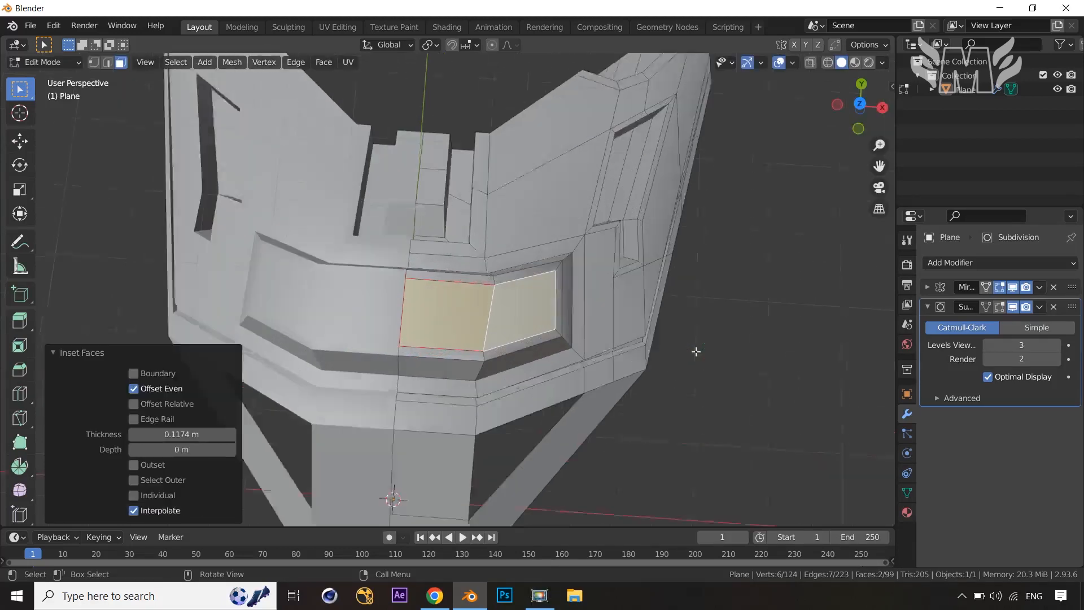
key("3")
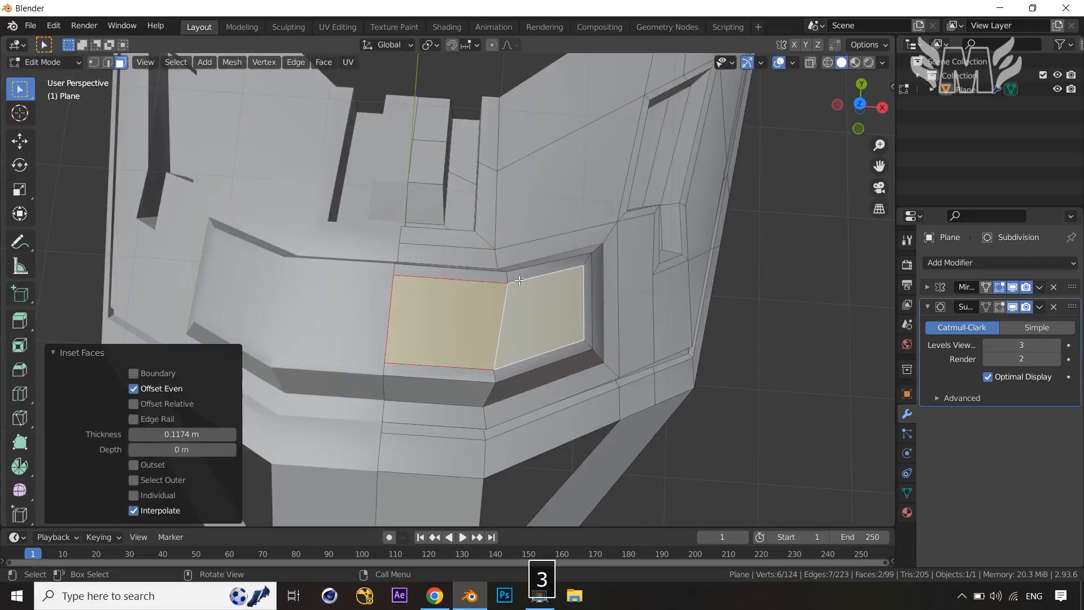
left_click(464, 275)
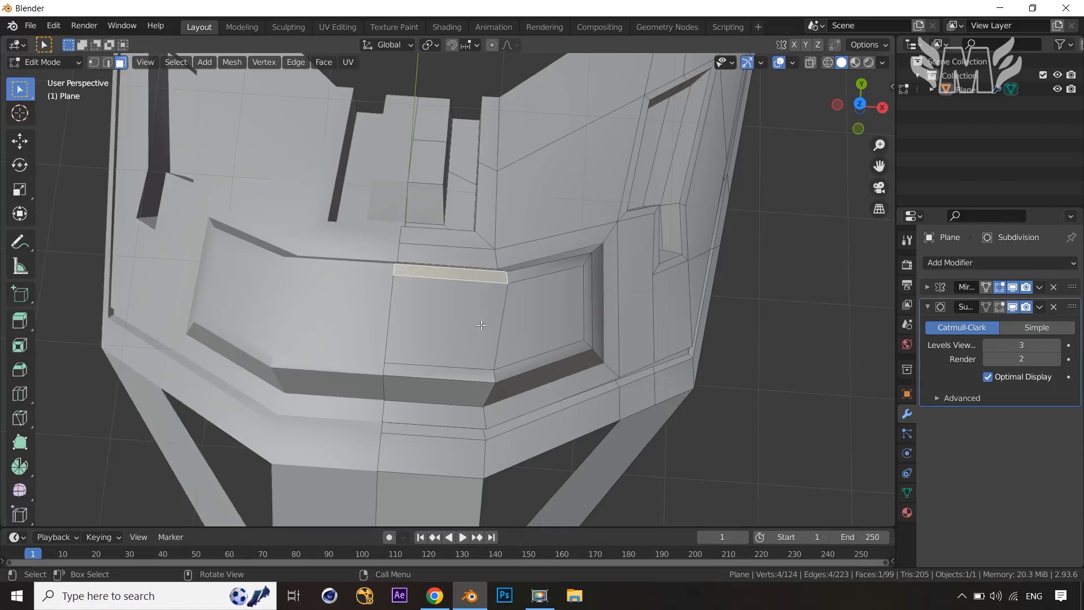
left_click(586, 288, "ctrl+shift")
key("ctrl+z")
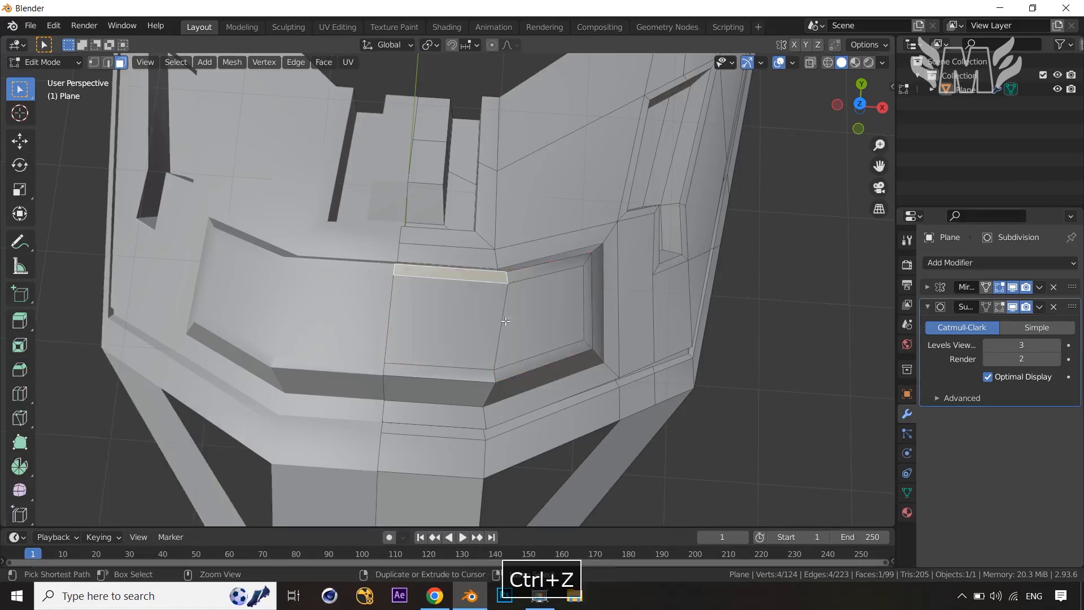
left_click(545, 269, "shift")
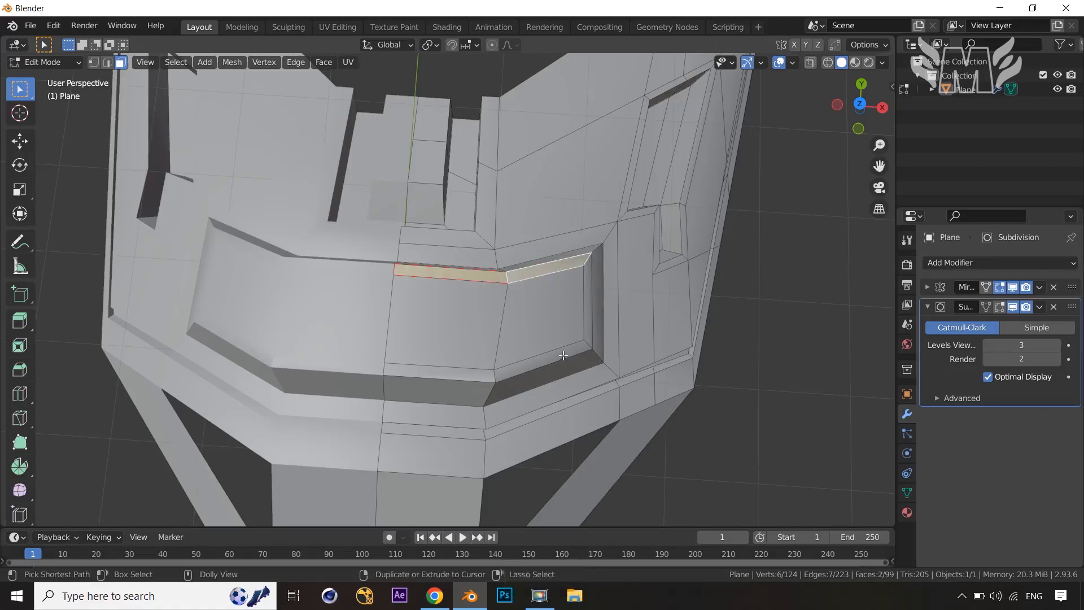
left_click(589, 327, "shift")
left_click(524, 362, "shift")
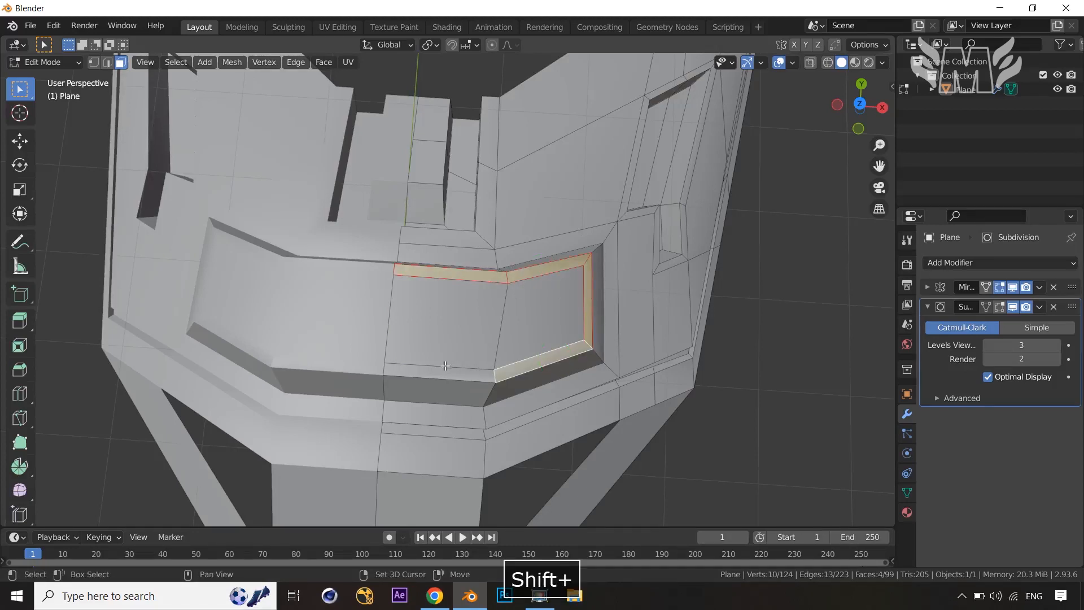
left_click(446, 373, "shift")
key("e")
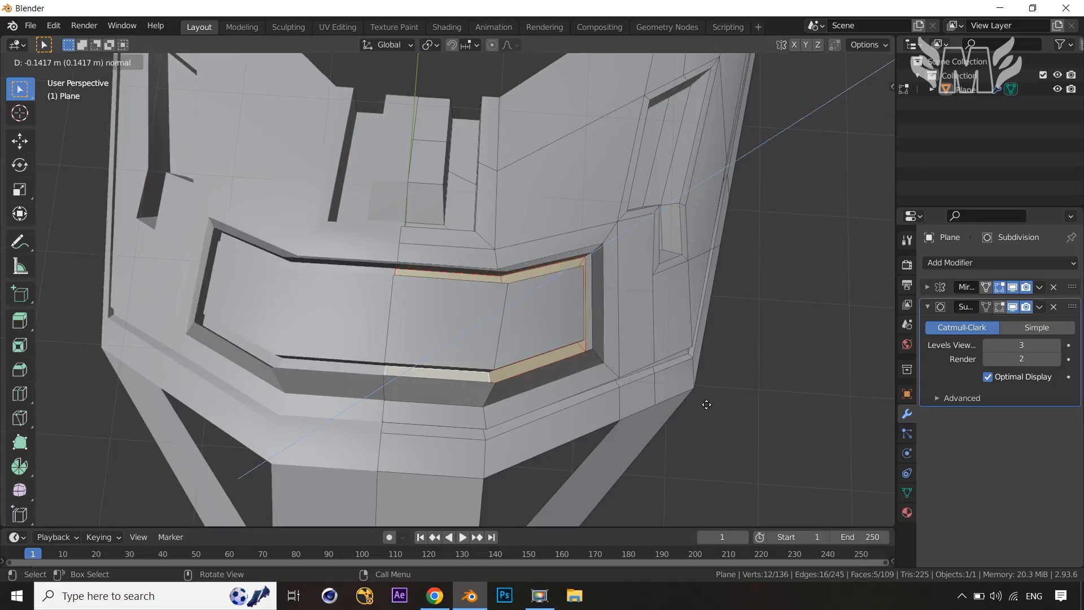
left_click(707, 405)
Step: Scale the extruded border faces to 0.927 along Y and view the smoothed mask in Object Mode at subdivision viewport level 2
key("s")
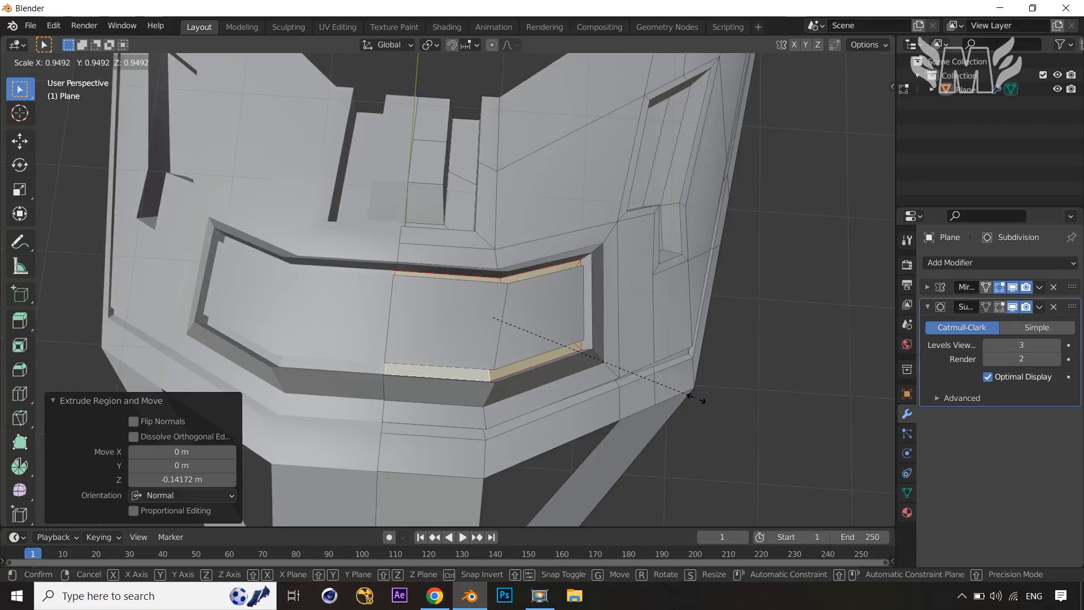
key("y")
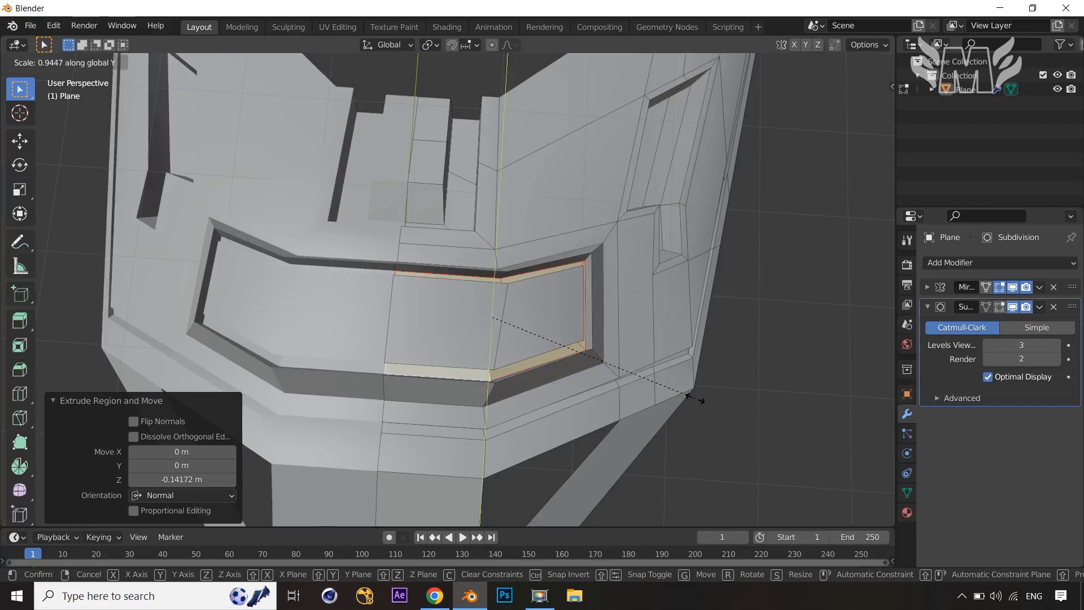
left_click(692, 399)
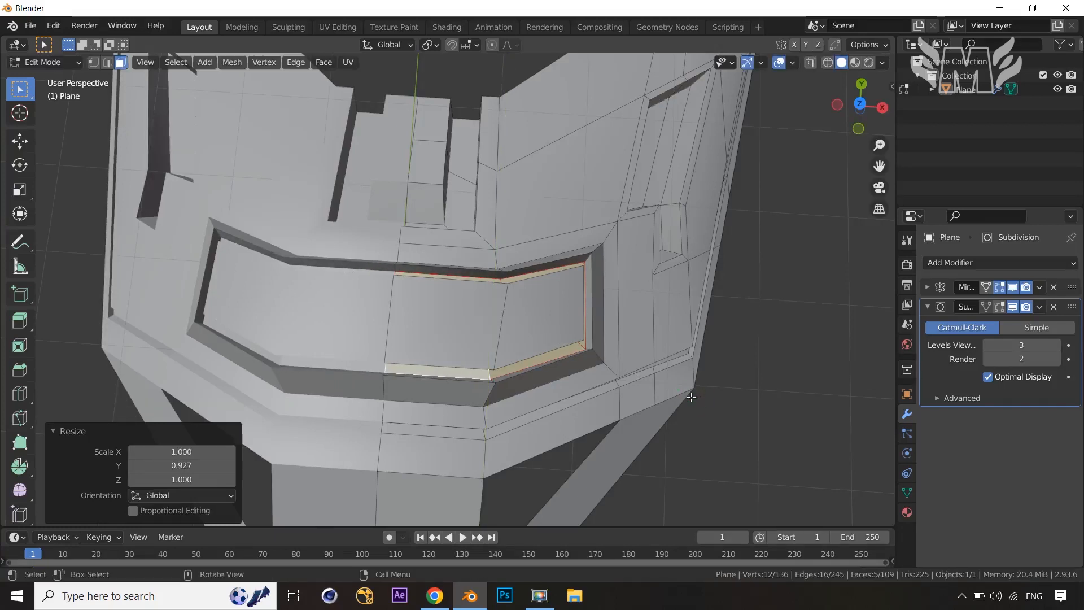
middle_click_drag(694, 397, 728, 412)
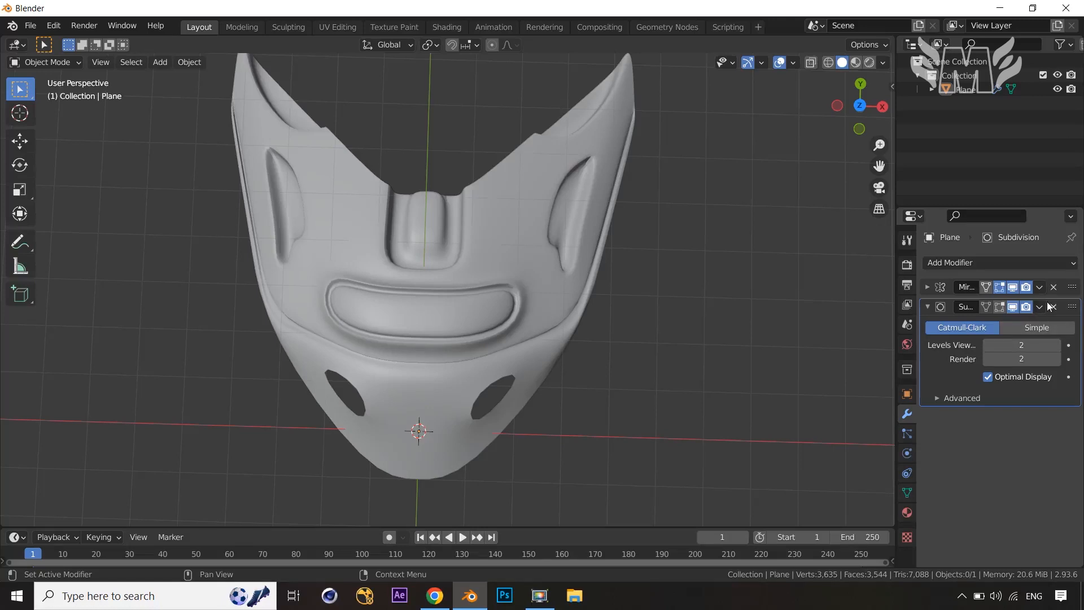
middle_click_drag(674, 299, 628, 277)
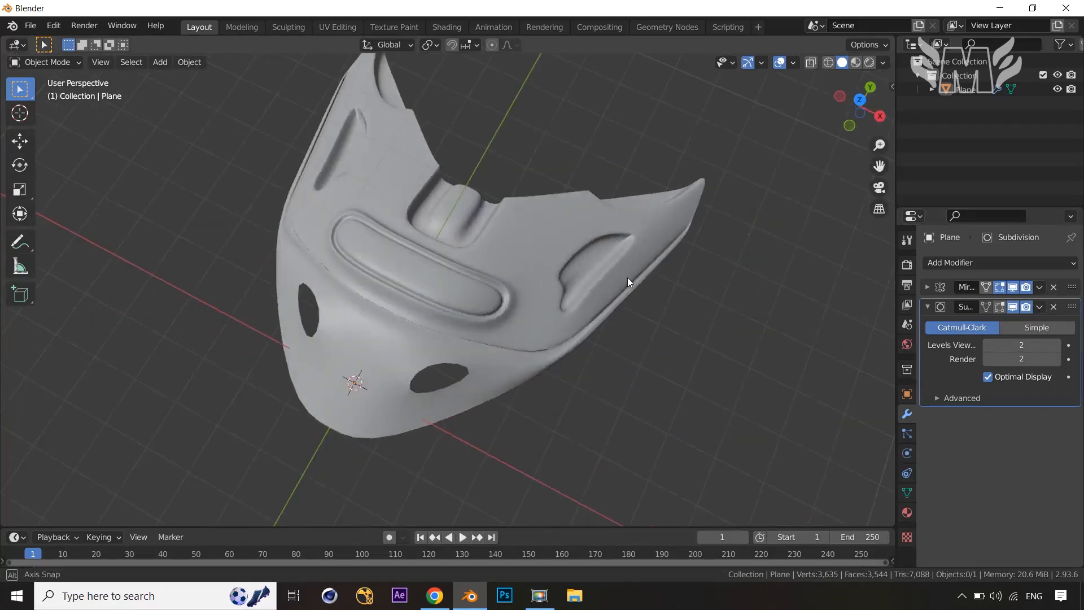
left_click(1041, 307)
left_click(968, 322)
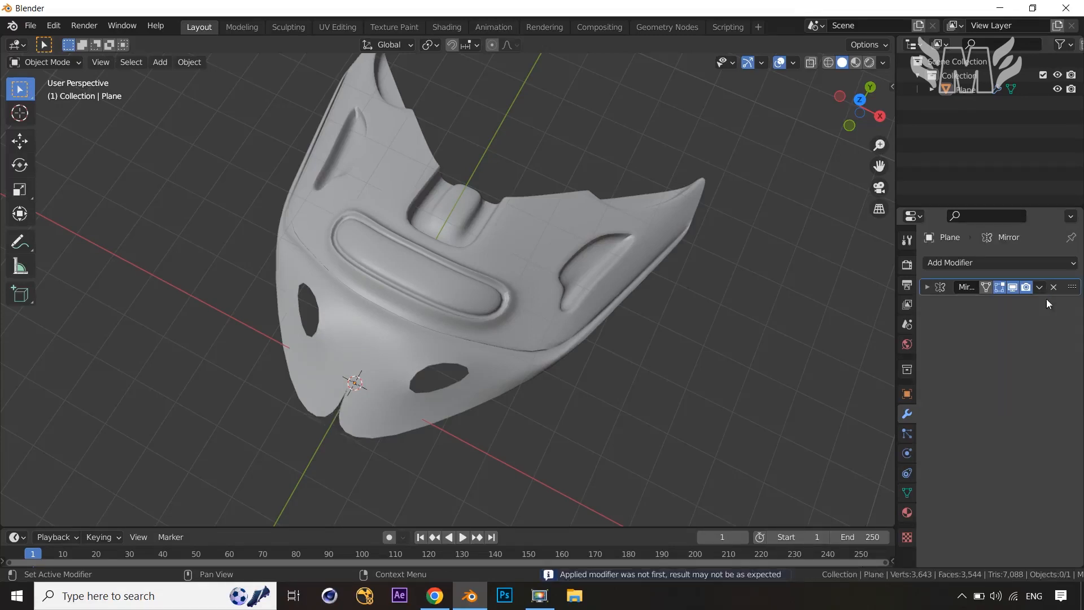
left_click(1041, 287)
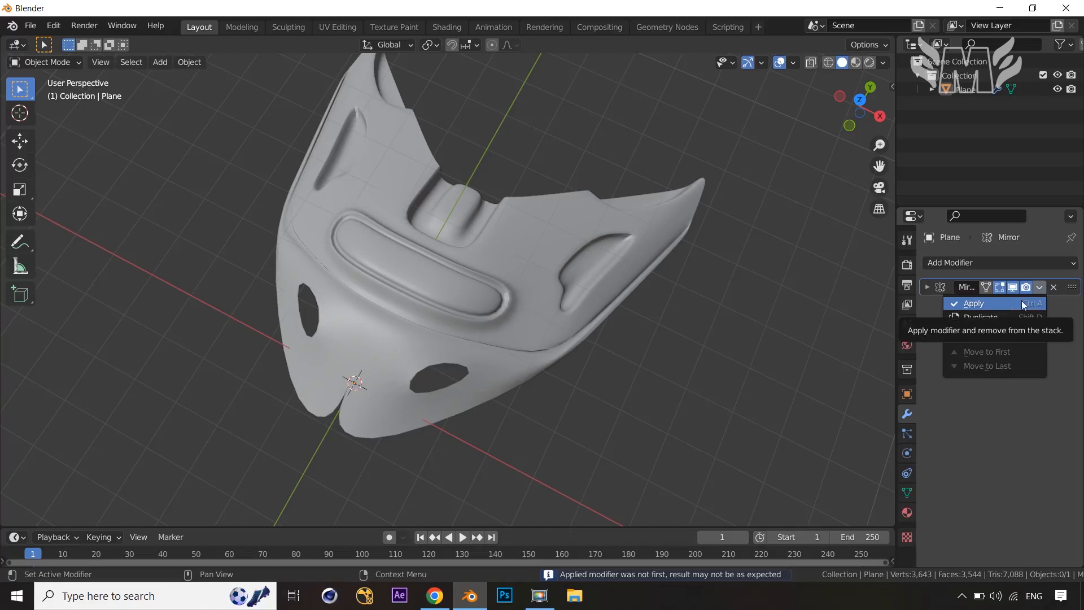
key("ctrl+z")
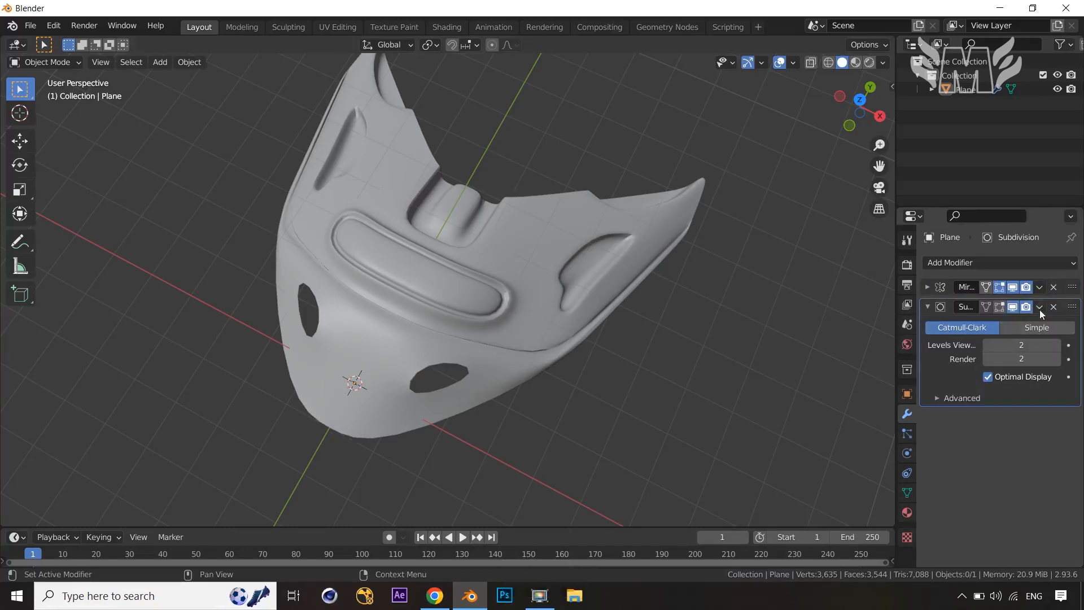
Step: Apply the Mirror modifier first and the Subdivision modifier second, making the mask one dense, real mesh
left_click(1040, 287)
left_click(985, 306)
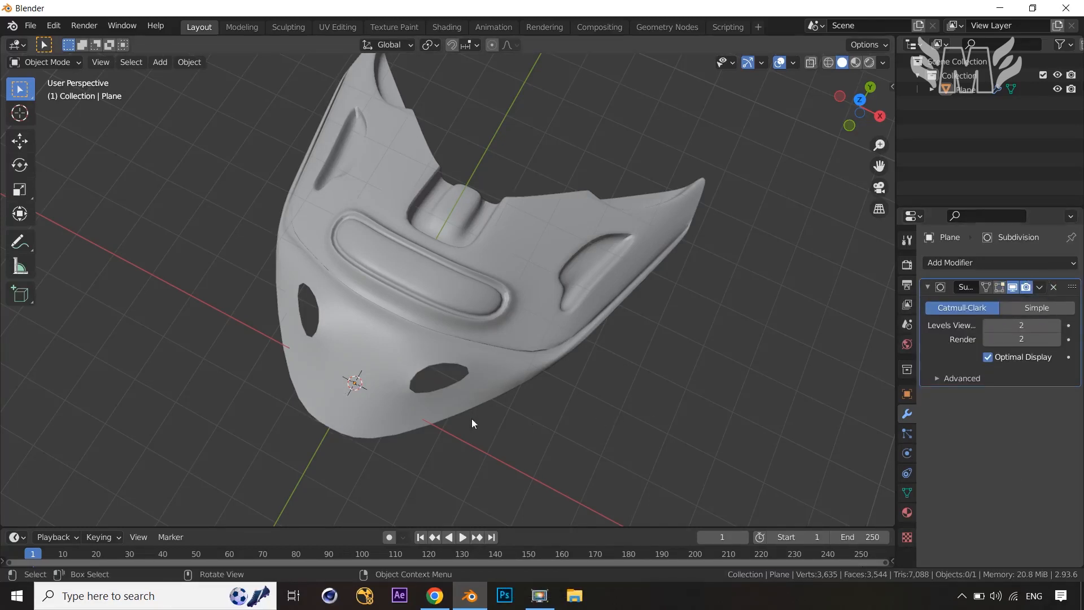
middle_click_drag(473, 418, 534, 453)
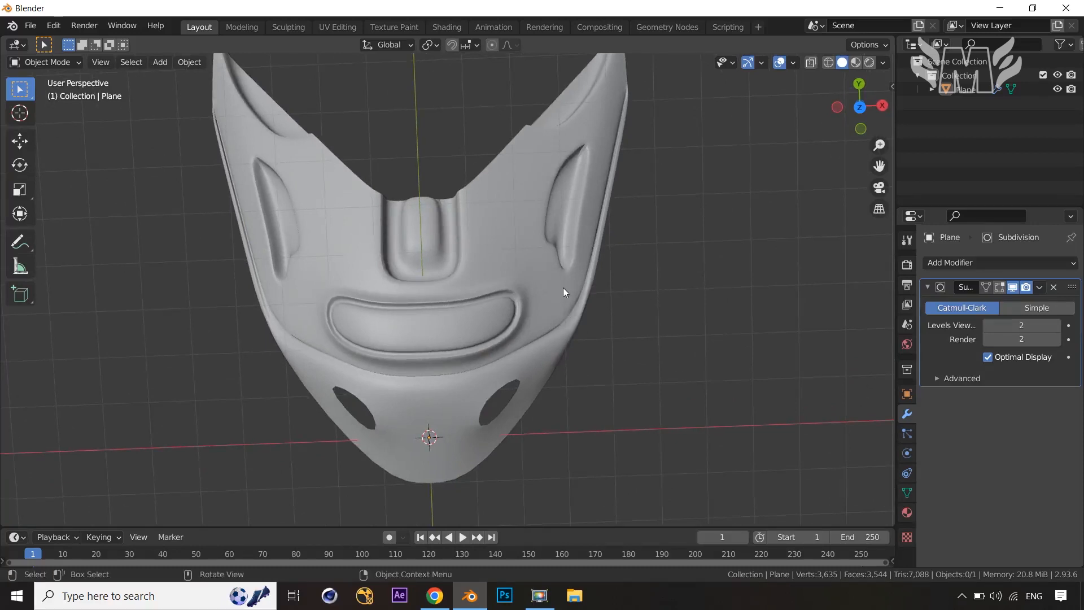
key("Caps_Lock")
key("Tab")
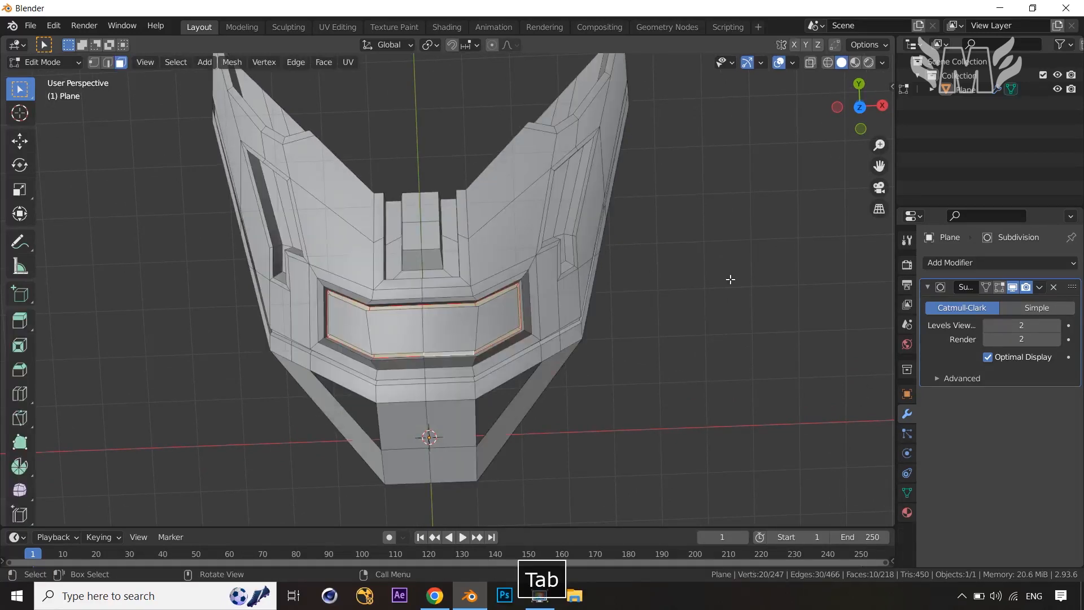
key("Tab")
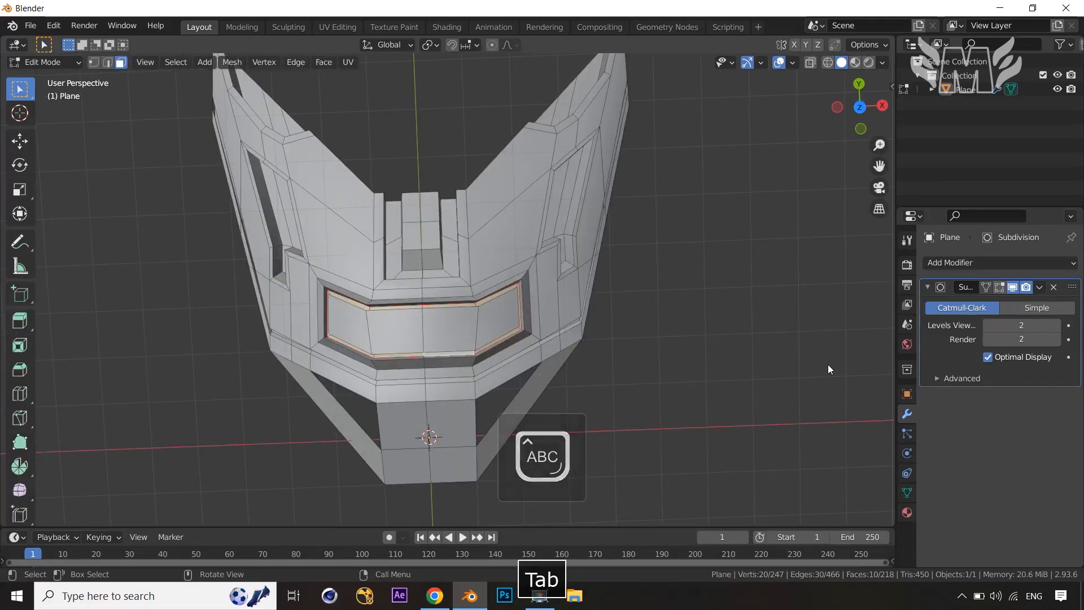
left_click(1039, 287)
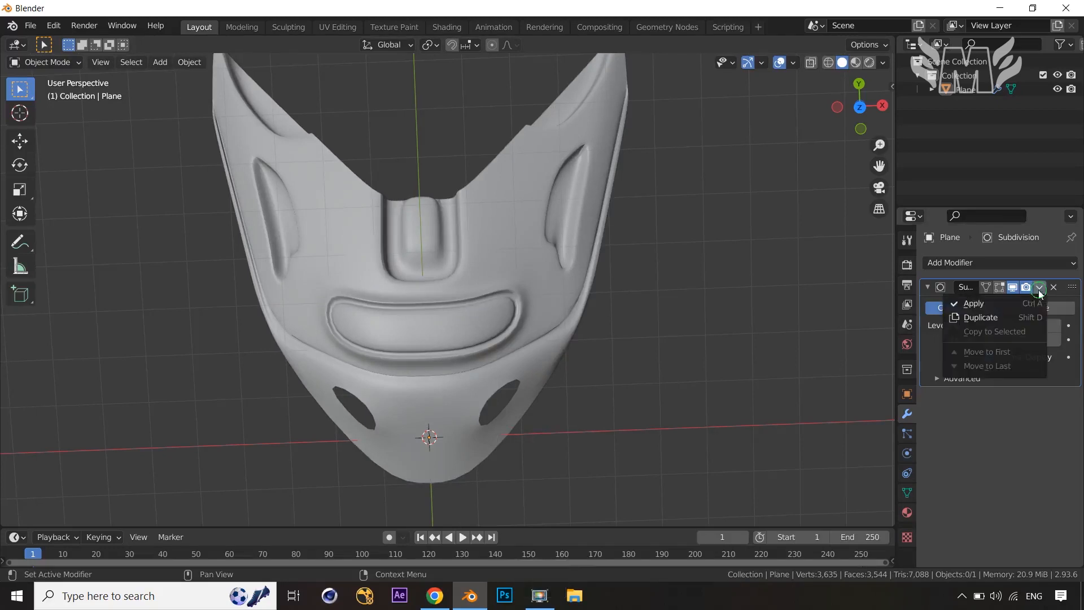
left_click(1000, 307)
Step: In top view with X-ray on, select the negative-X half, deselect central recess faces crossing the centre line, and delete the selected half in Edit Mode
key("Tab")
key("KP_7")
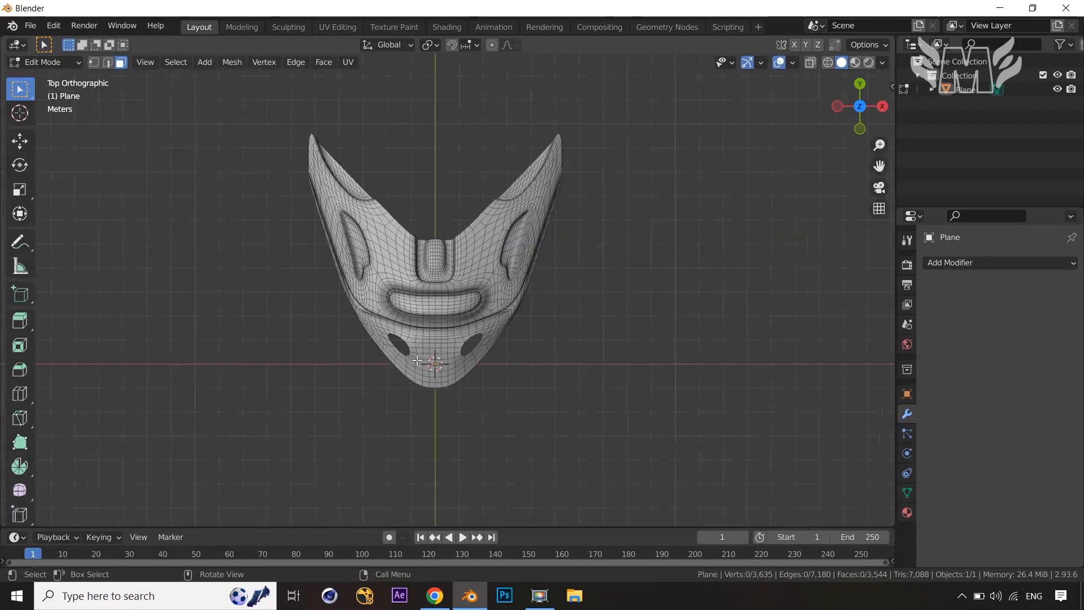
key("alt+z")
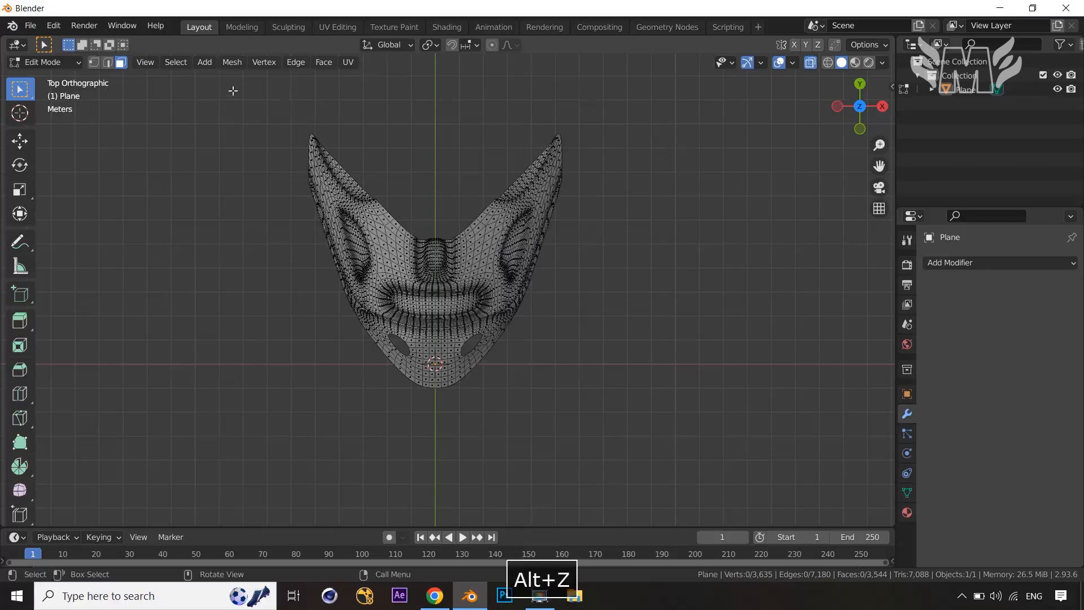
left_click_drag(233, 90, 438, 485)
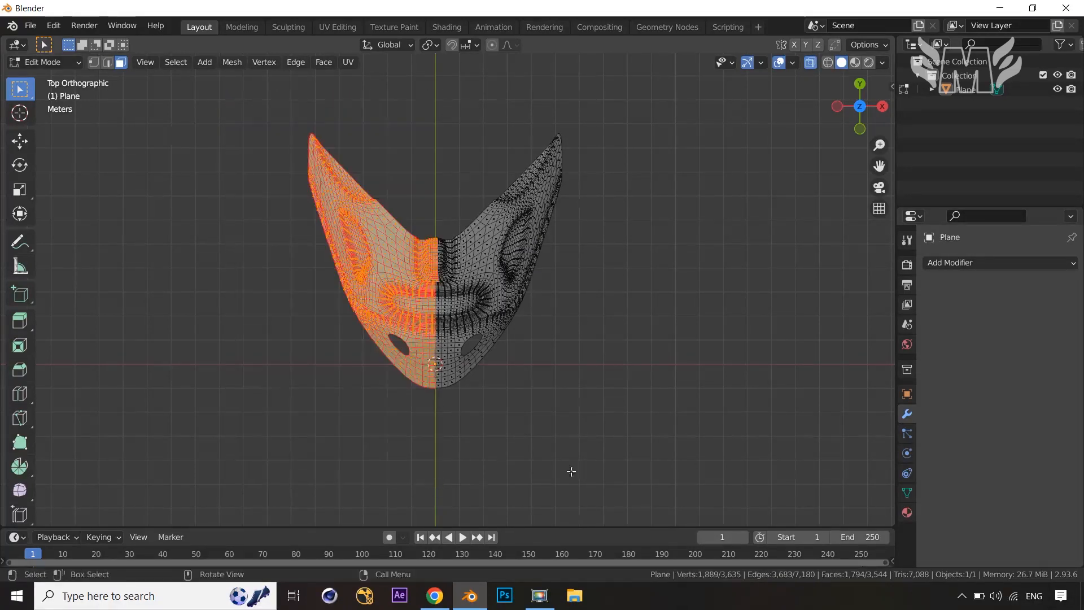
scroll(577, 458, "up", 8)
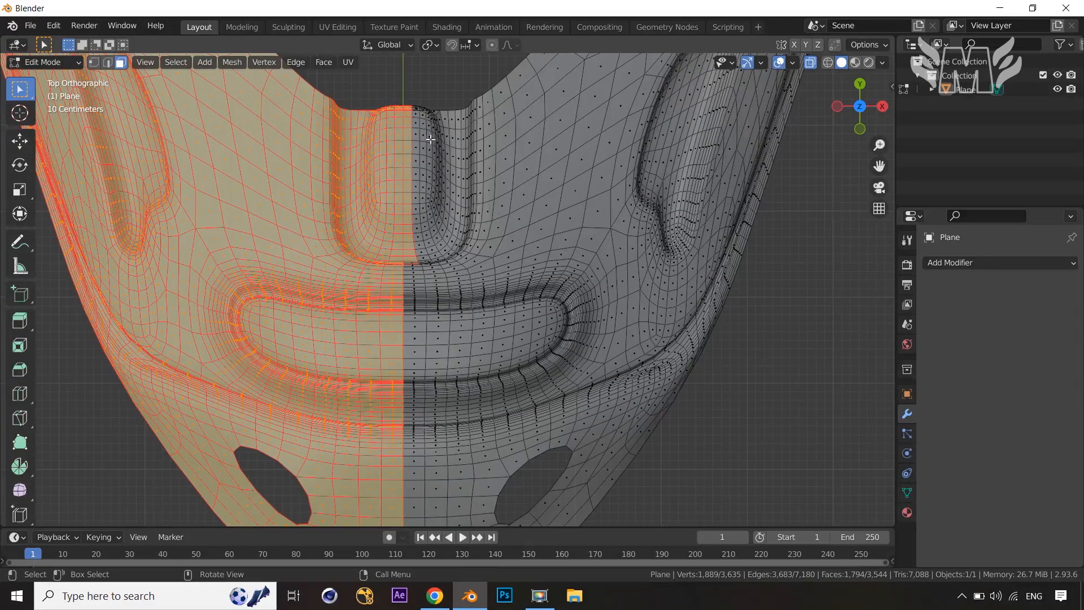
right_click_drag(416, 275, 411, 241, "ctrl")
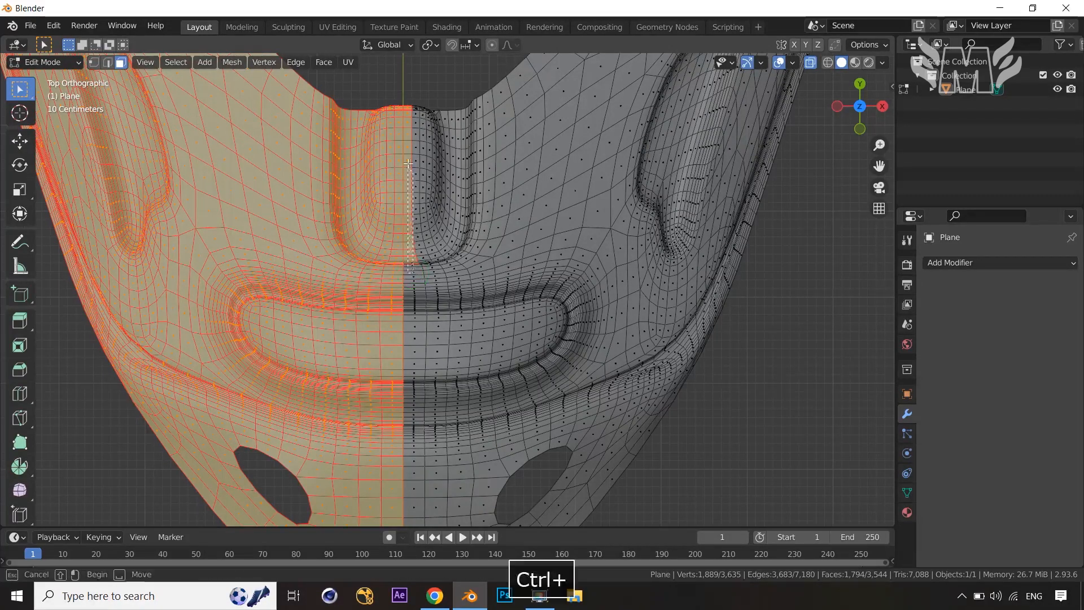
right_click_drag(408, 164, 409, 90, "ctrl")
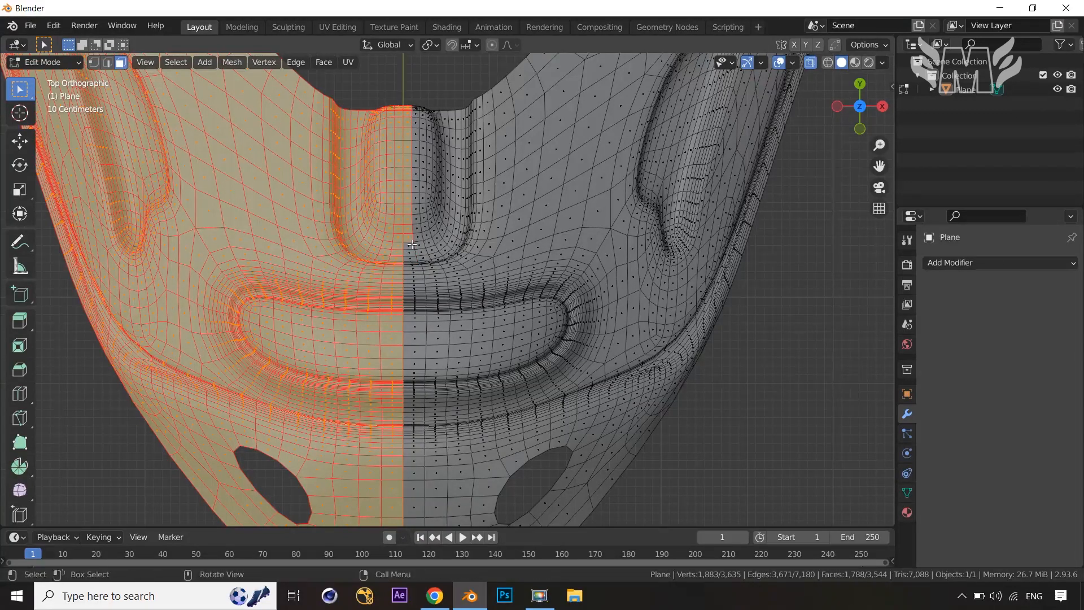
right_click_drag(411, 254, 407, 85, "ctrl")
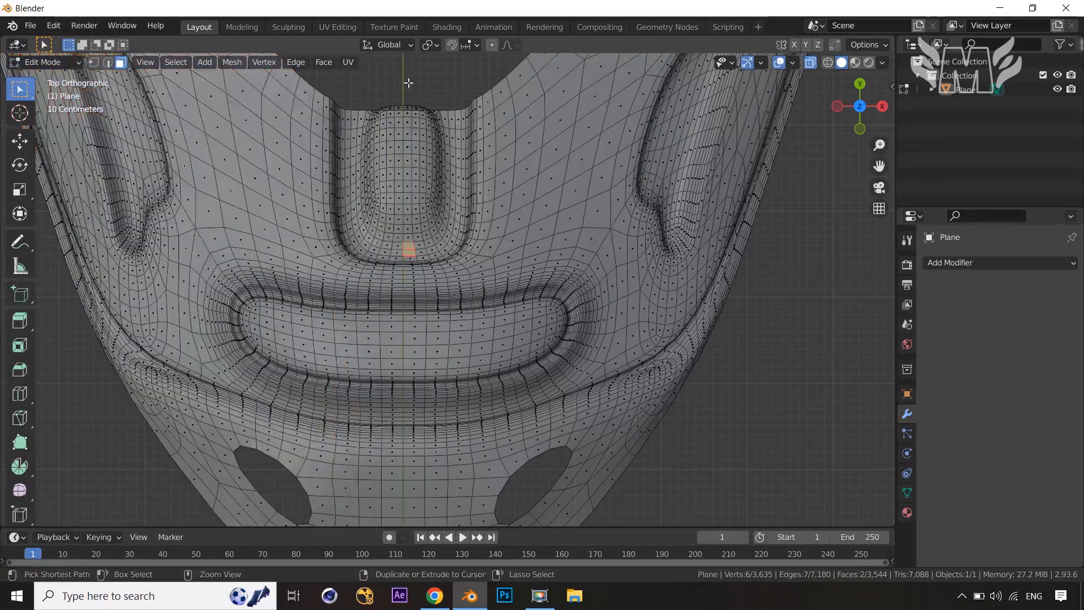
key("ctrl+z")
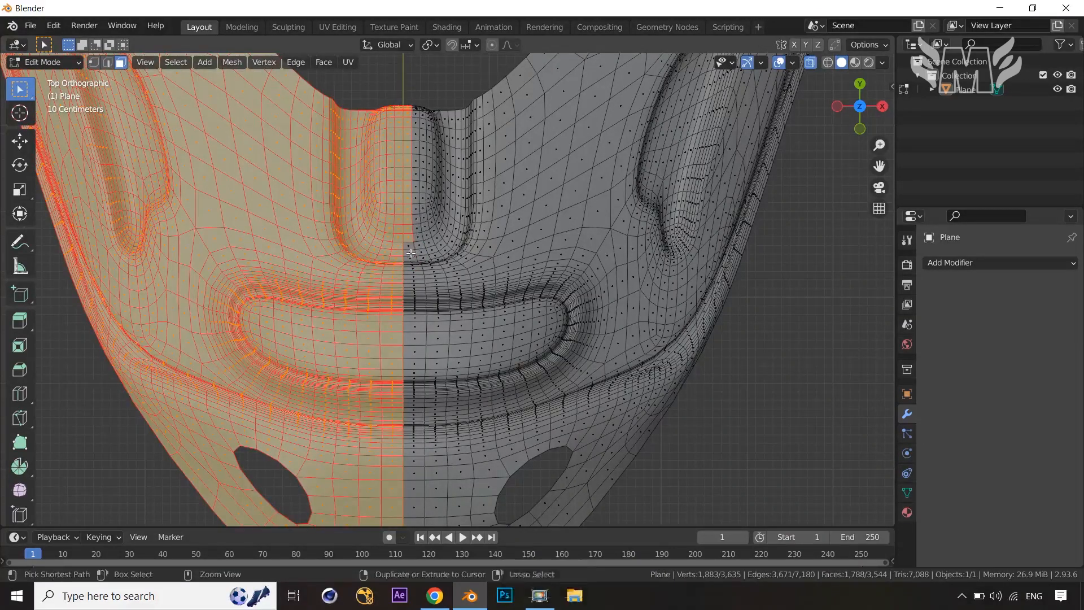
right_click_drag(411, 253, 406, 98, "ctrl")
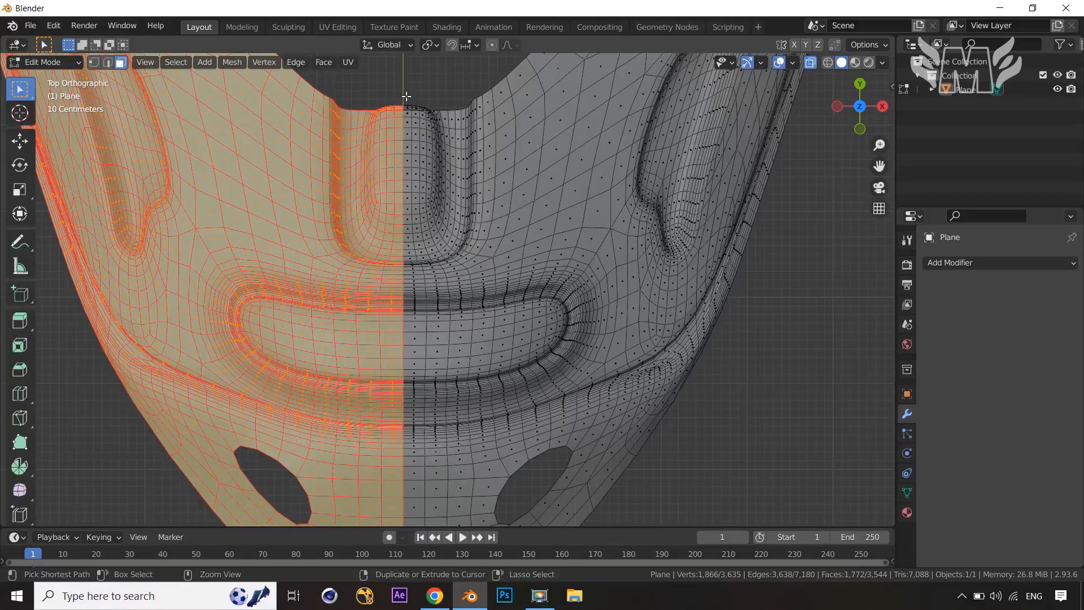
scroll(565, 226, "down", 3)
key("x")
left_click(768, 337)
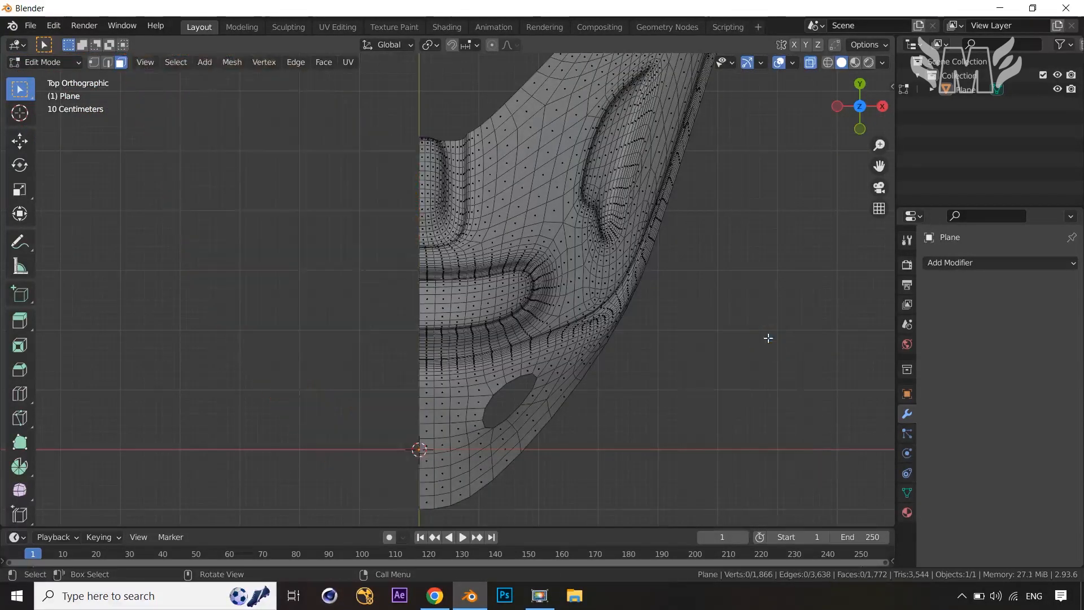
Step: Add a Mirror modifier on the X axis to the remaining half and enable Clipping
scroll(766, 336, "down", 1)
left_click(992, 266)
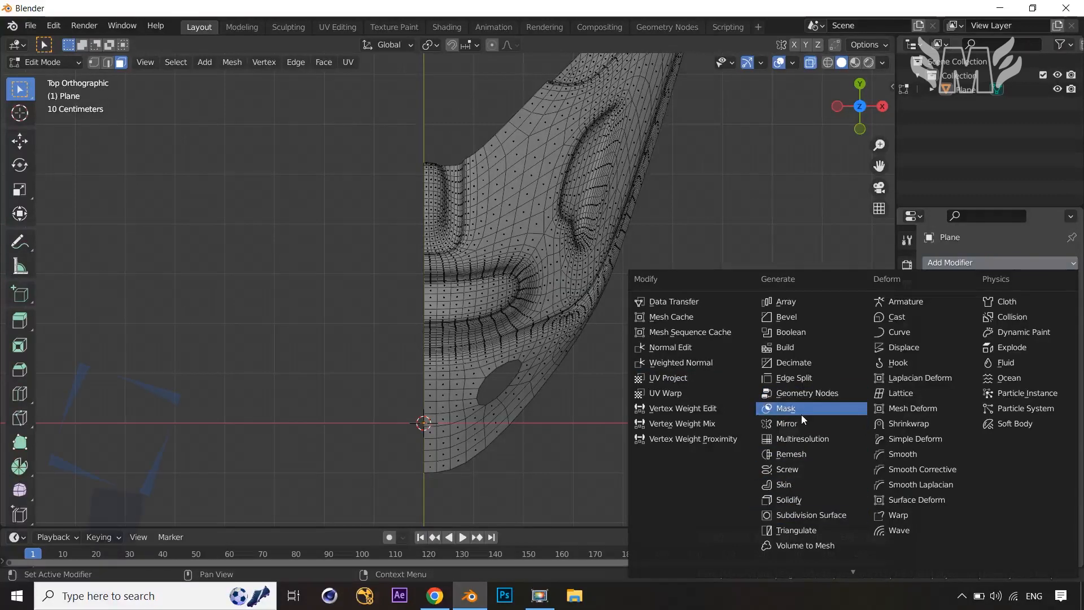
left_click(780, 424)
middle_click_drag(663, 375, 672, 350)
left_click(987, 373)
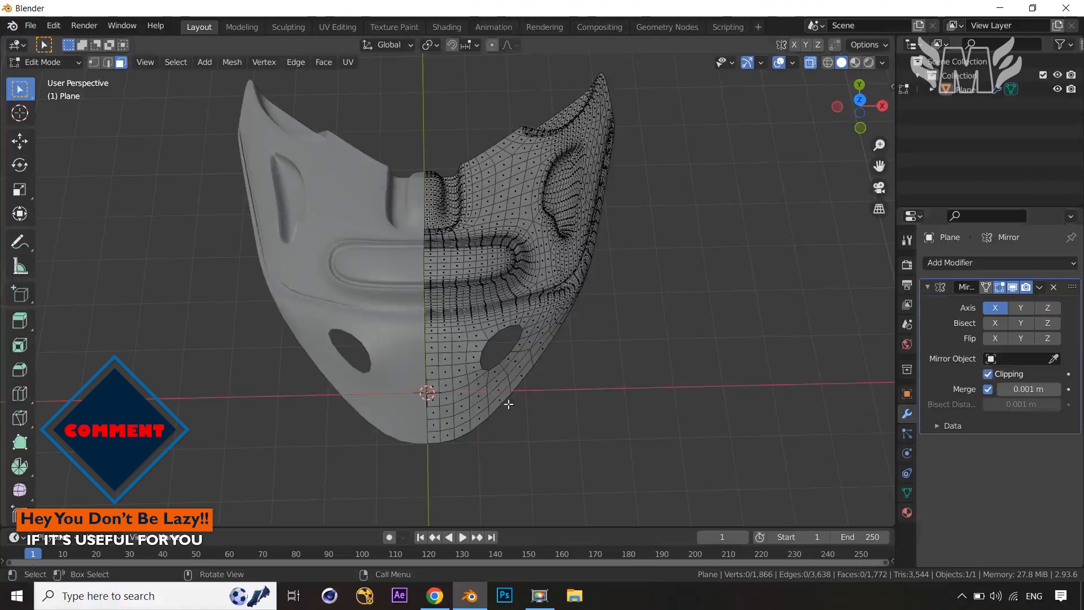
Step: Turn X-ray off, examine the mirrored mask in Object Mode, and inspect the dense mesh around the central recess in Edit Mode
key("Tab")
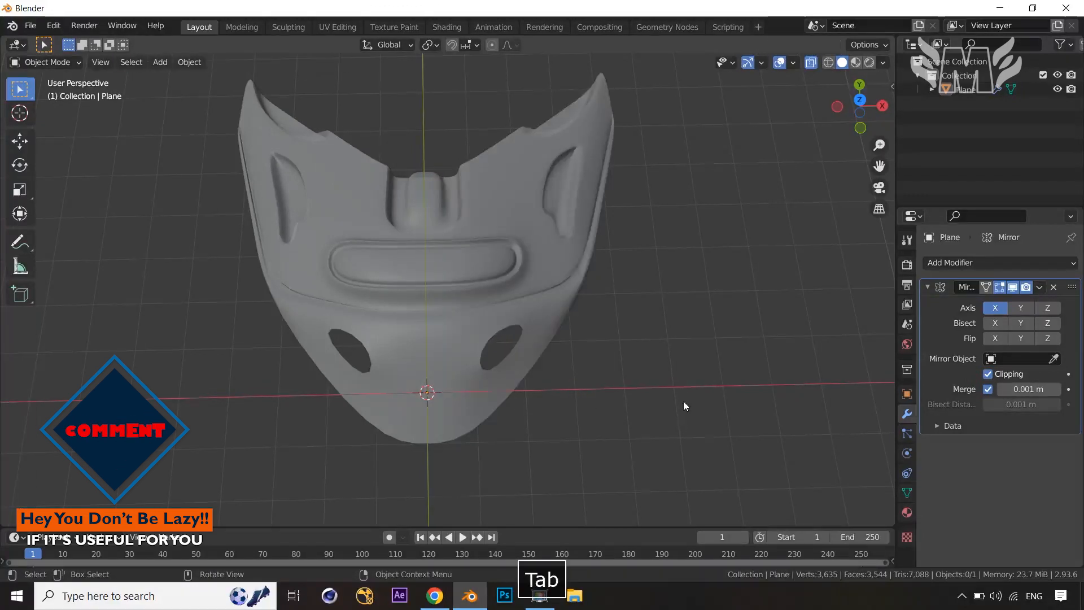
key("alt+z")
middle_click_drag(691, 409, 689, 443)
key("Tab")
scroll(675, 395, "up", 2)
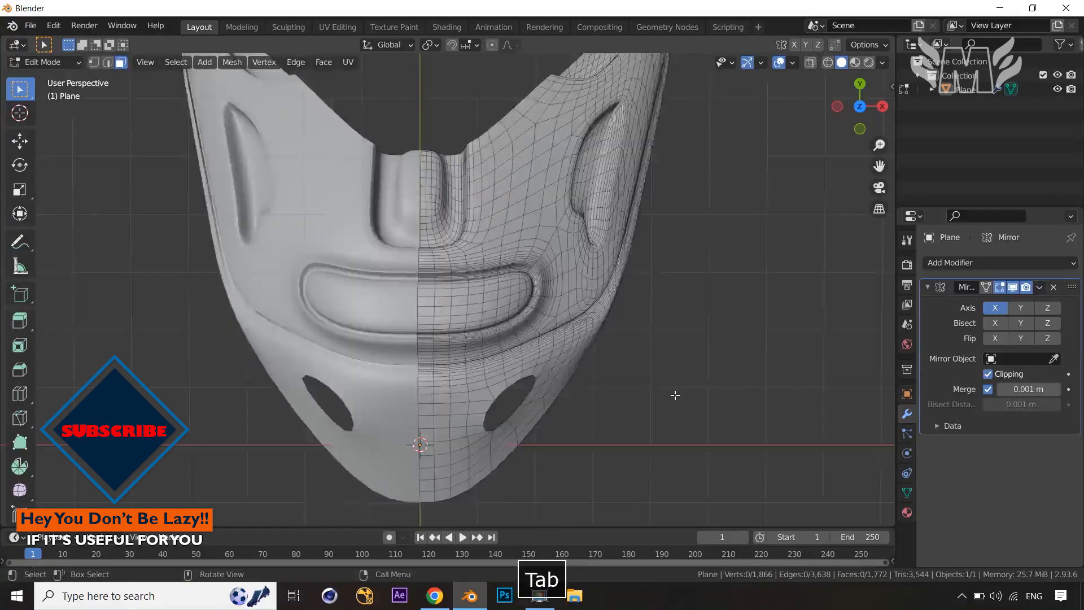
scroll(675, 396, "up", 2)
middle_click_drag(675, 396, 675, 481, "shift")
scroll(675, 482, "up", 3)
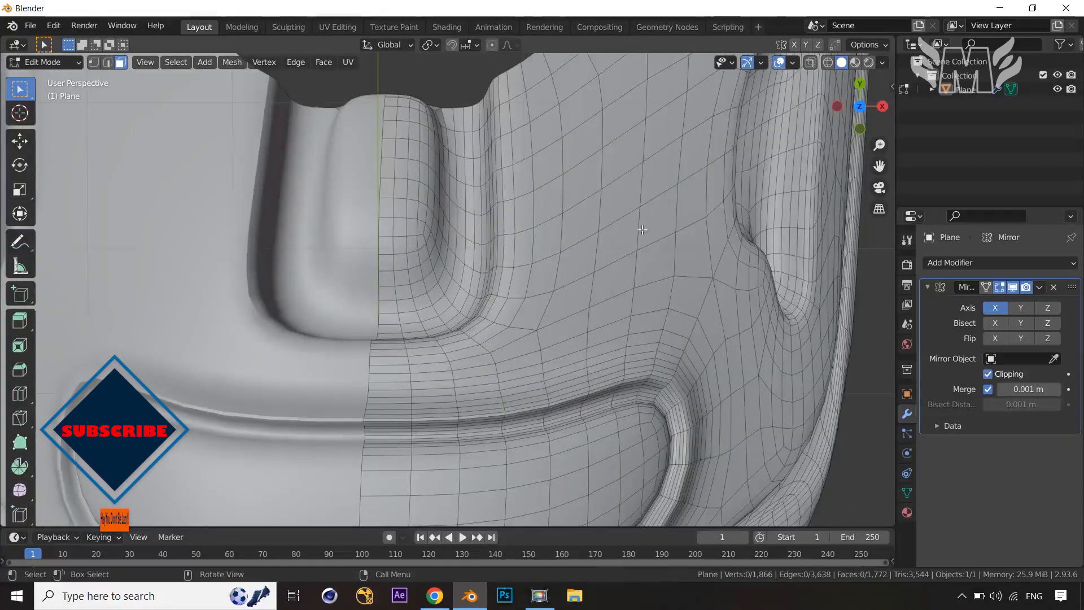
Step: Select a three-by-four block of faces beside the central recess on the positive-X half and inset them individually by about 0.045 m
left_click(547, 163)
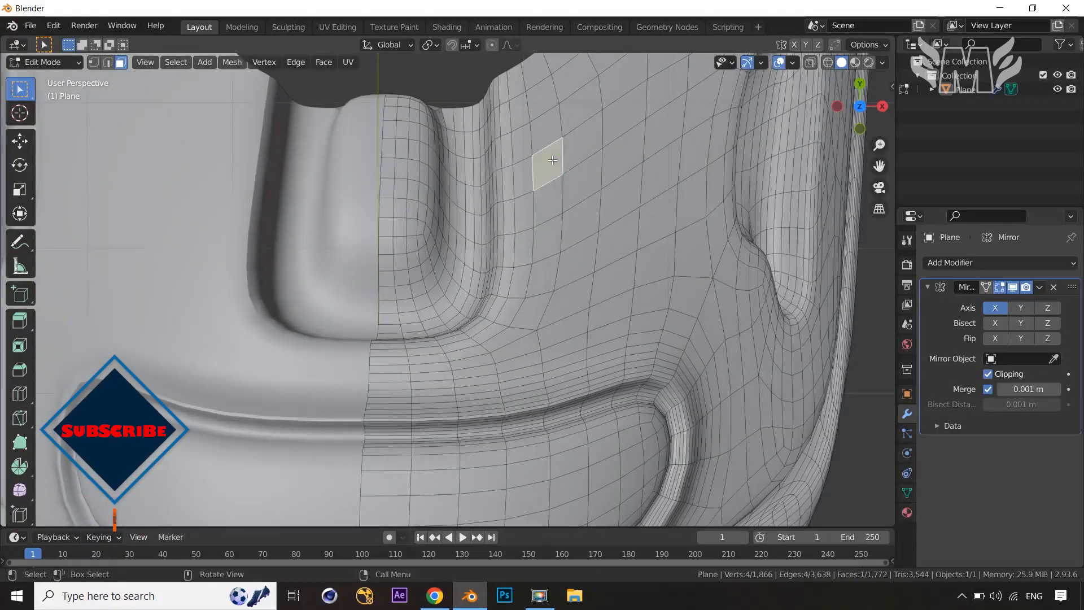
left_click(609, 232, "ctrl+shift")
scroll(612, 234, "down", 3)
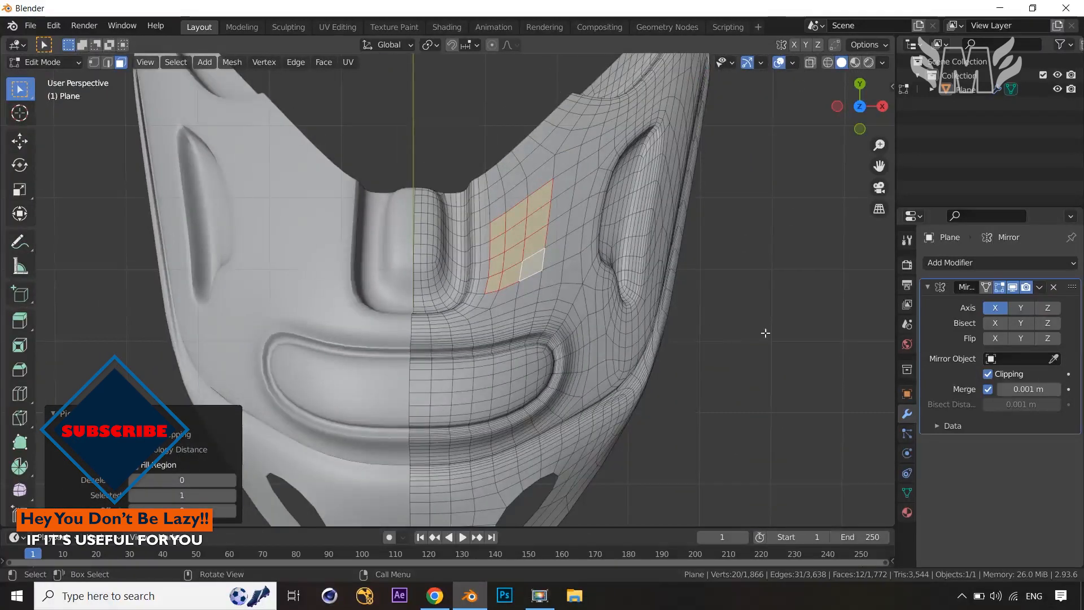
key("i")
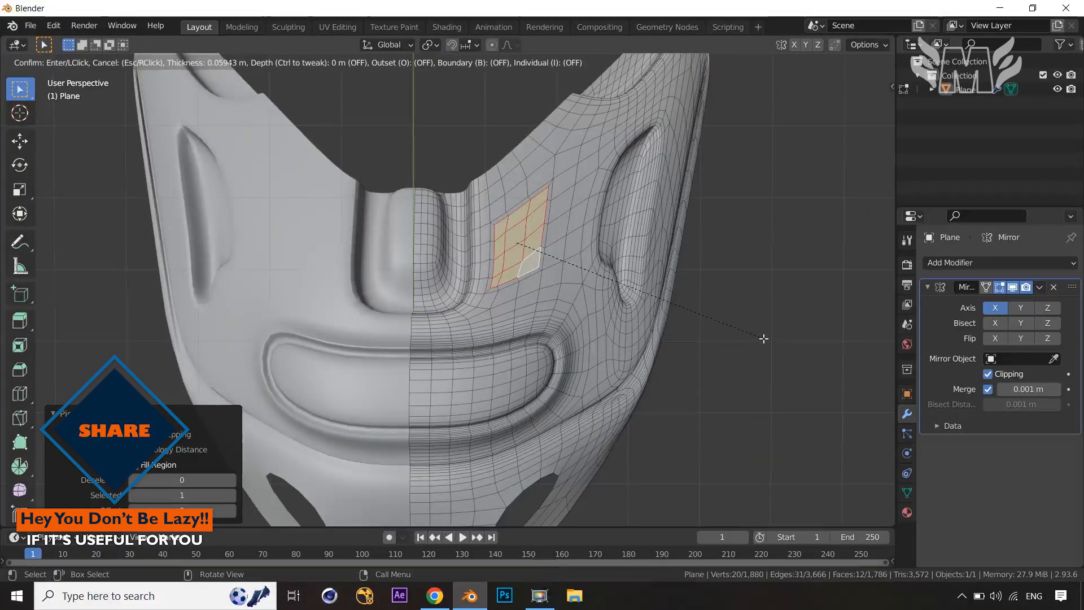
key("i")
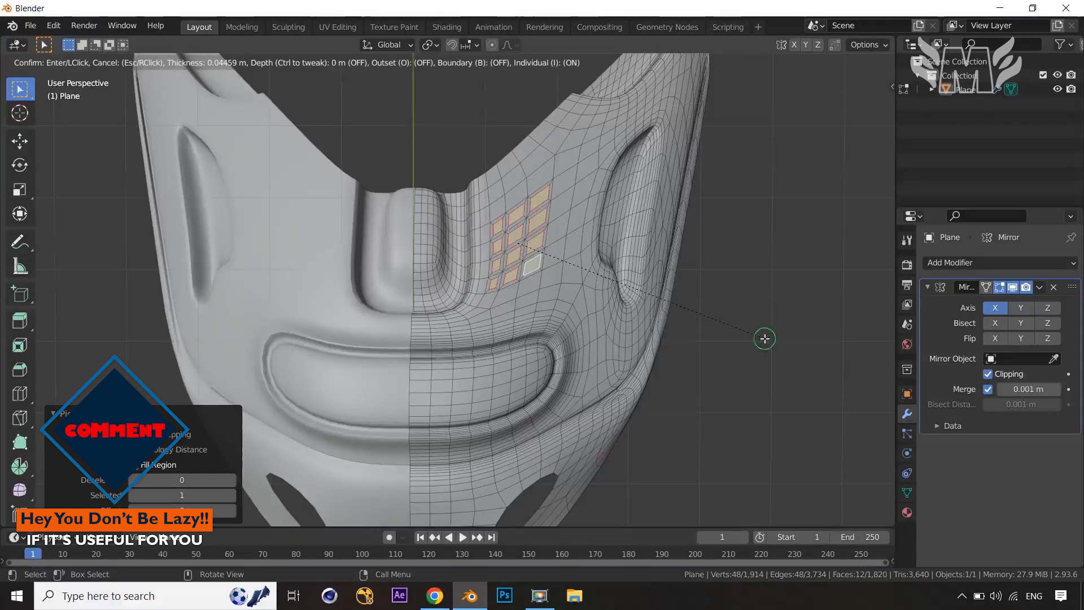
left_click(765, 338)
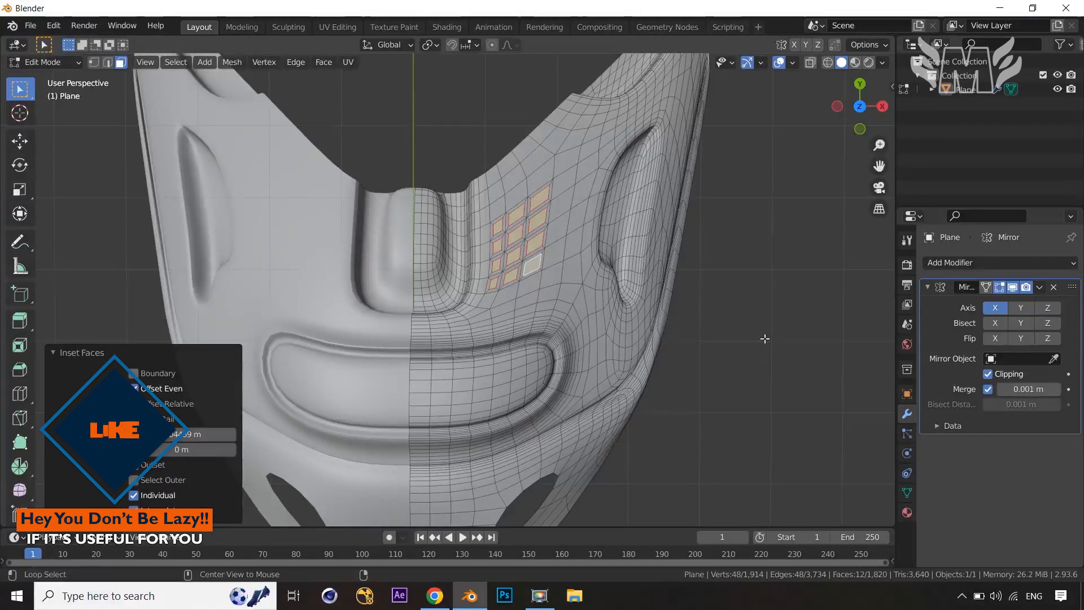
Step: Extrude the block of inset faces about 0.105 m inward, scale them to about 0.9, and check the vent grid in Object Mode
key("alt+e")
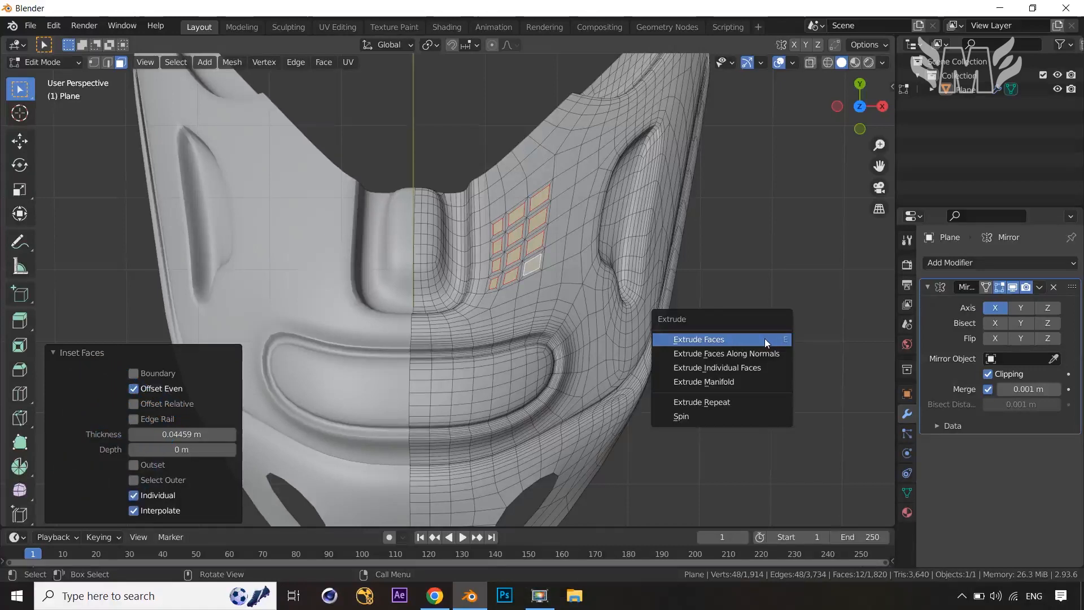
left_click(764, 339)
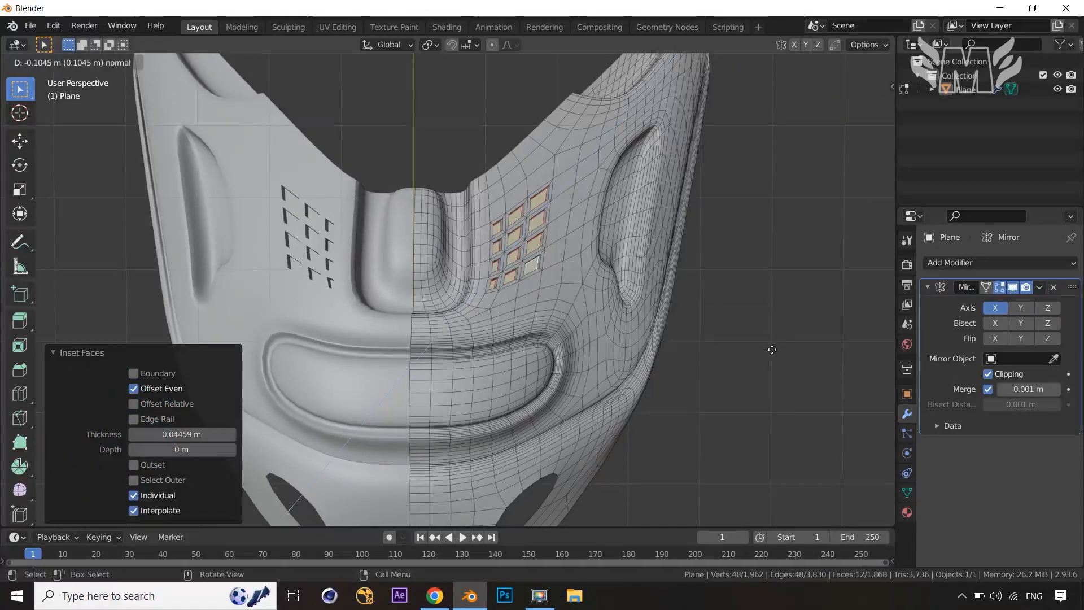
left_click(772, 350)
key("s")
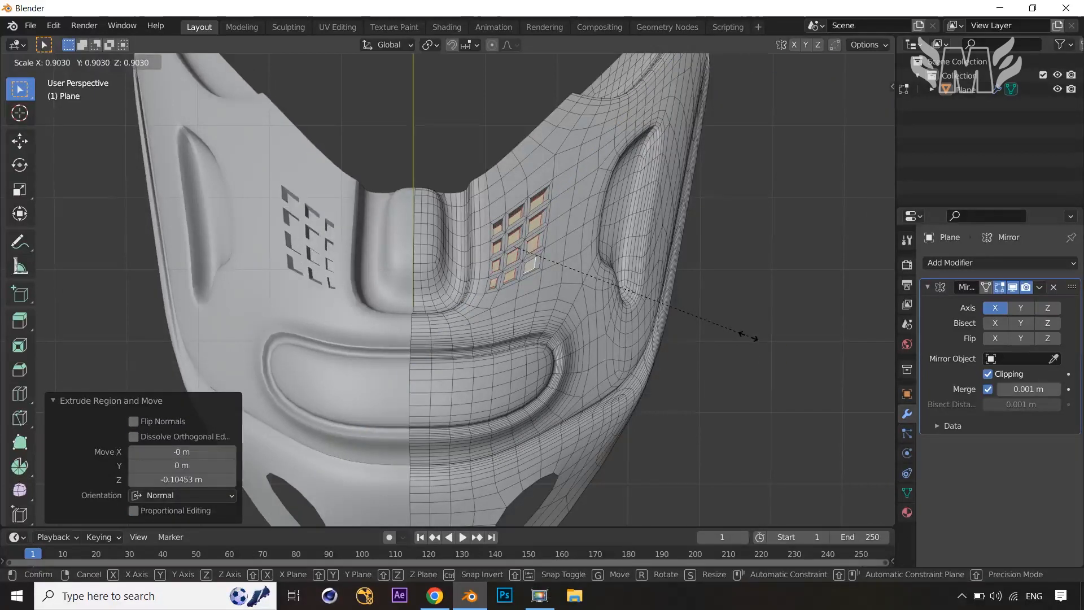
left_click(748, 337)
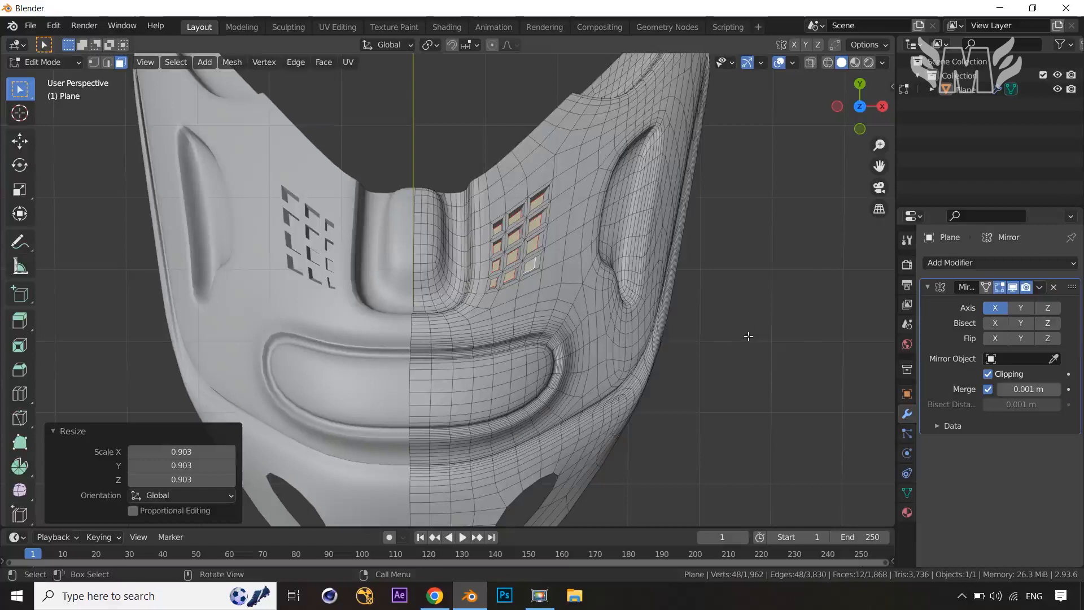
key("Tab")
scroll(749, 337, "down", 4)
middle_click_drag(666, 333, 676, 368)
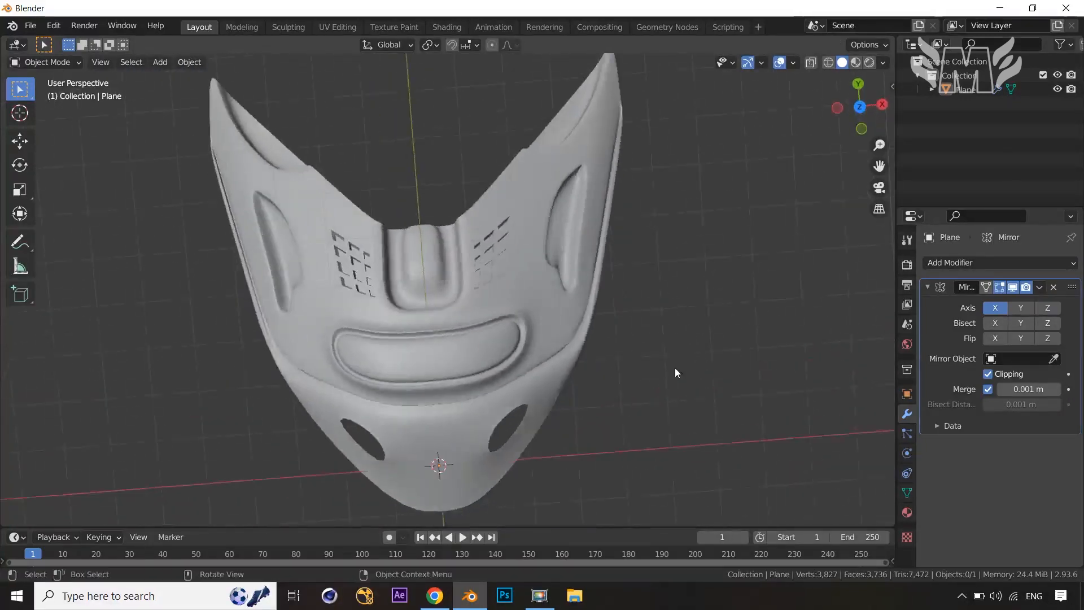
scroll(675, 368, "up", 3)
Step: In Edit Mode, select a face strip along the mask's upper edge and down between vent grid and side recess; inset it as one region by about 0.08 m
key("Tab")
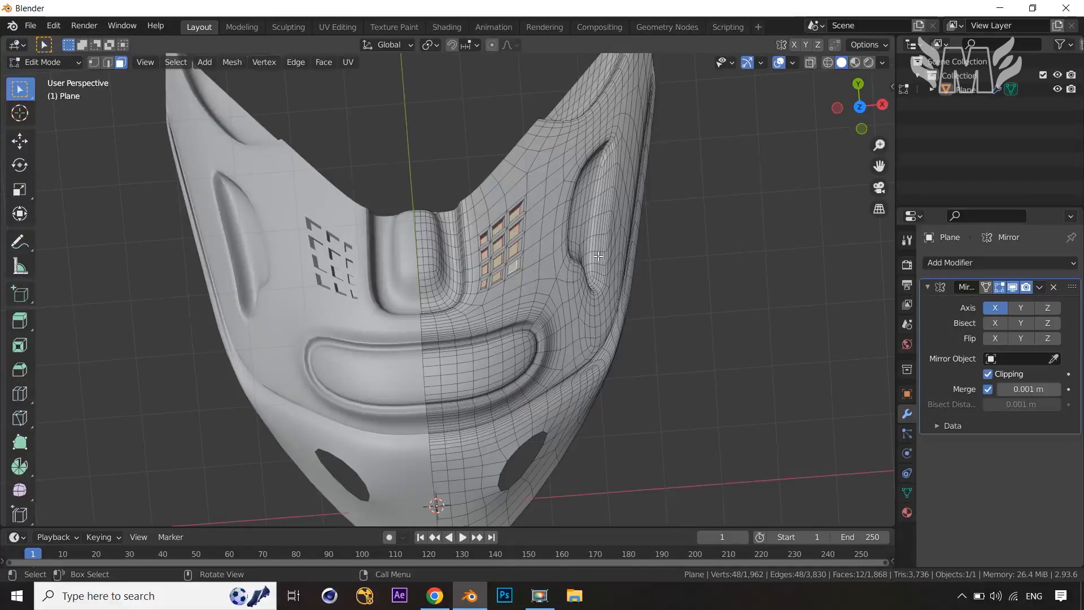
left_click(479, 207)
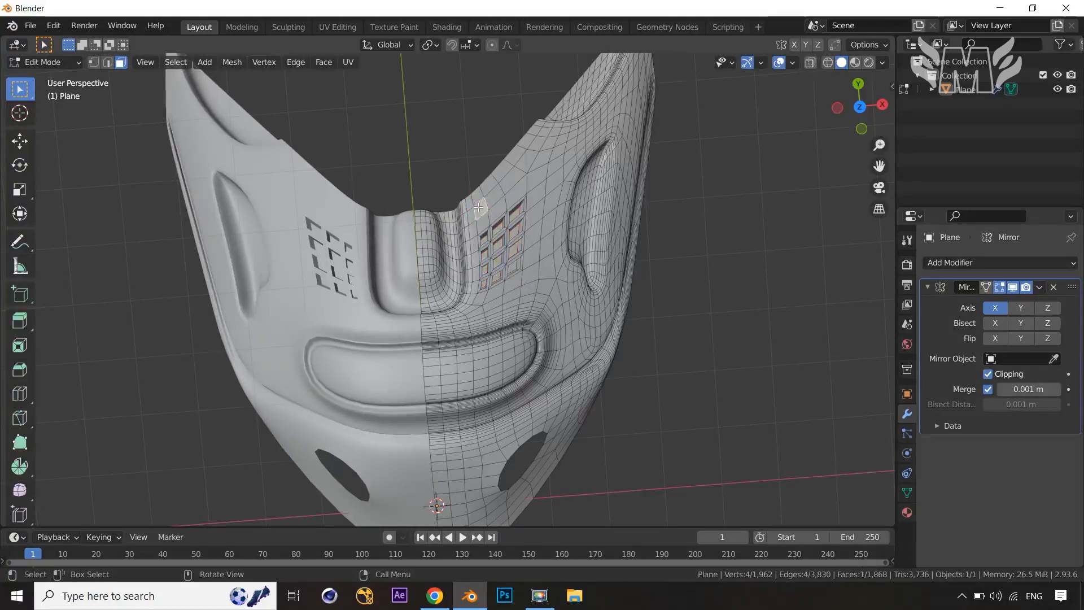
left_click(526, 159, "ctrl+shift")
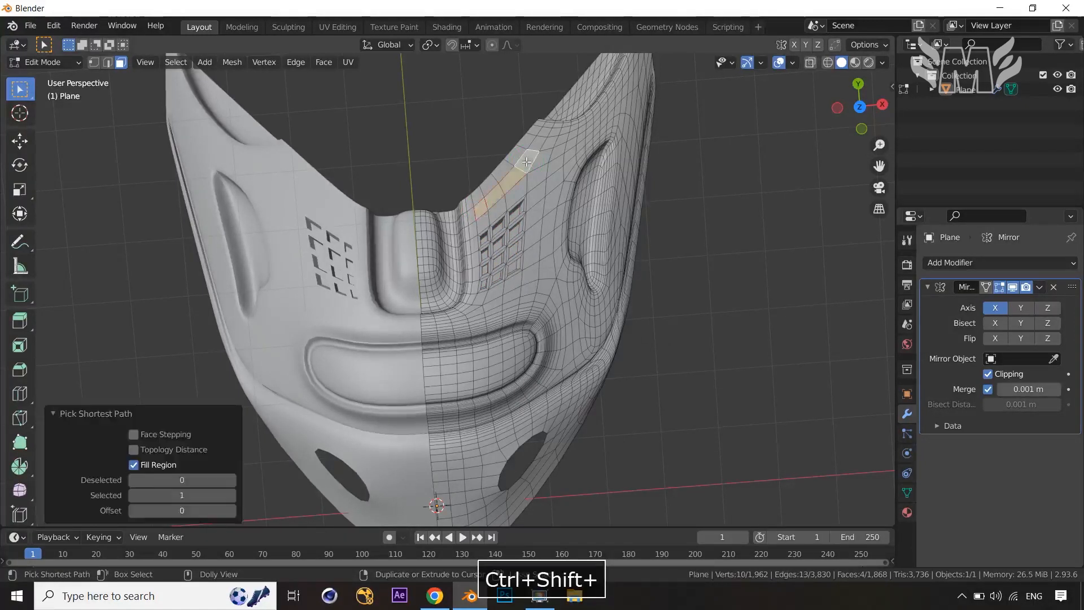
left_click(543, 146, "shift")
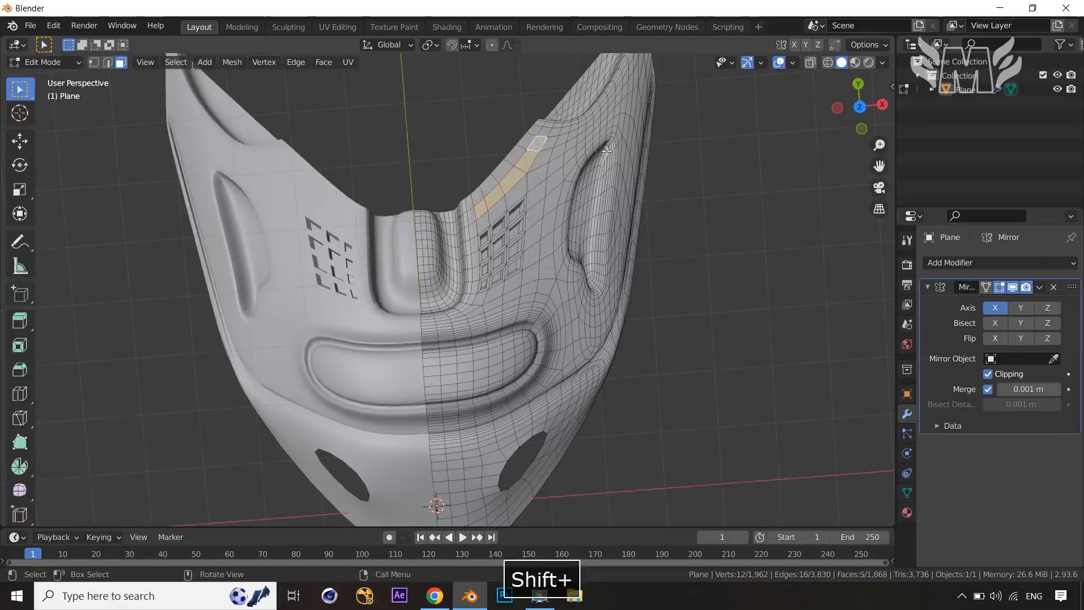
scroll(625, 161, "up", 2)
middle_click_drag(656, 163, 594, 306, "shift")
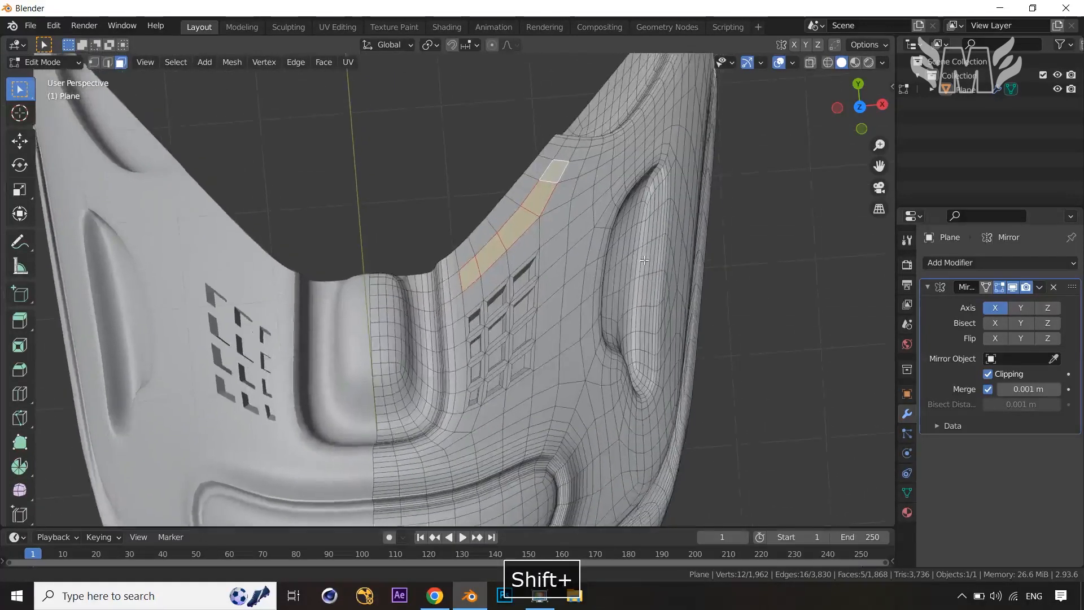
left_click(571, 168, "shift")
left_click(588, 164, "shift")
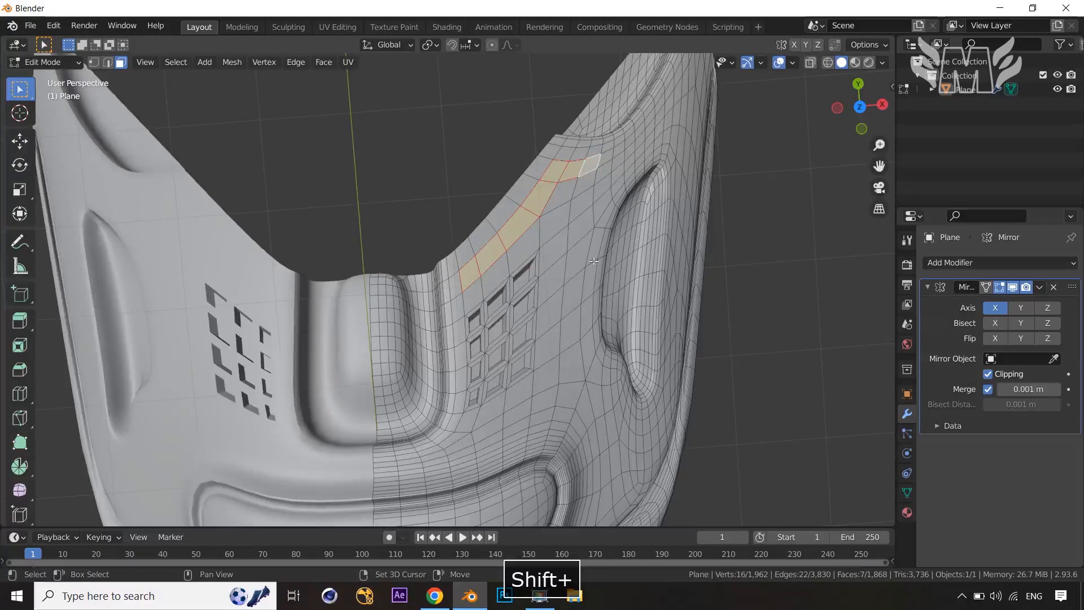
left_click(571, 368, "ctrl+shift")
mouse_move(762, 351)
middle_mouse_down()
mouse_move(784, 355)
mouse_move(767, 359)
middle_mouse_up()
key("i")
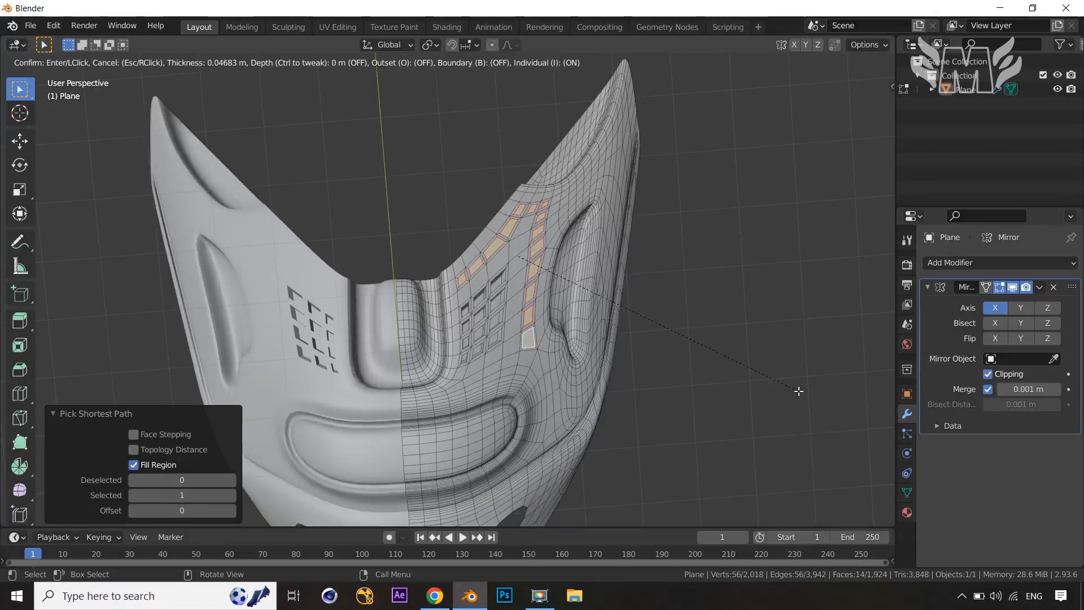
key("i")
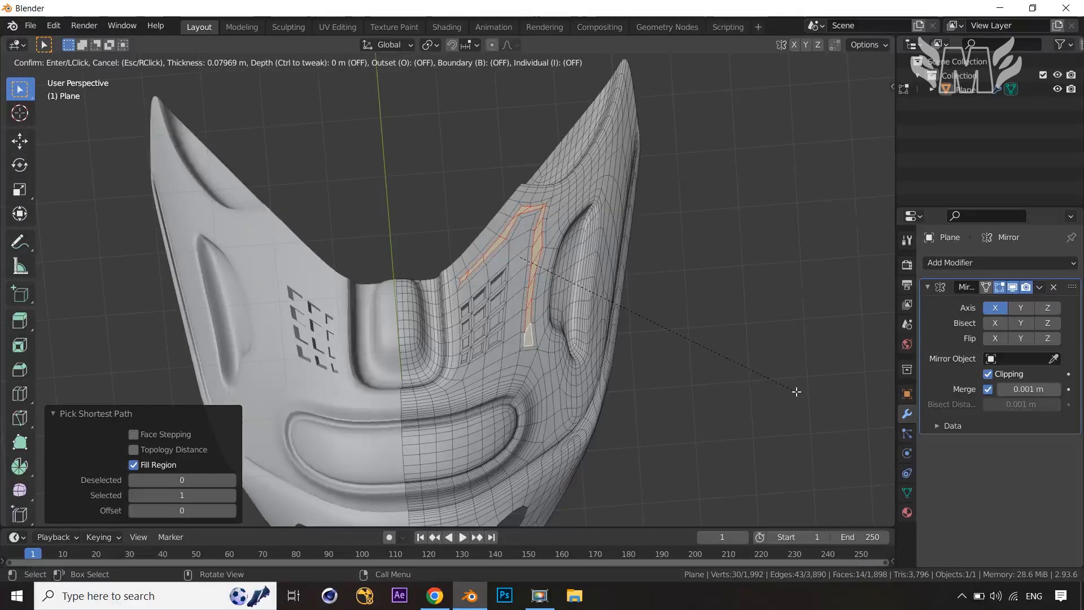
left_click(796, 391)
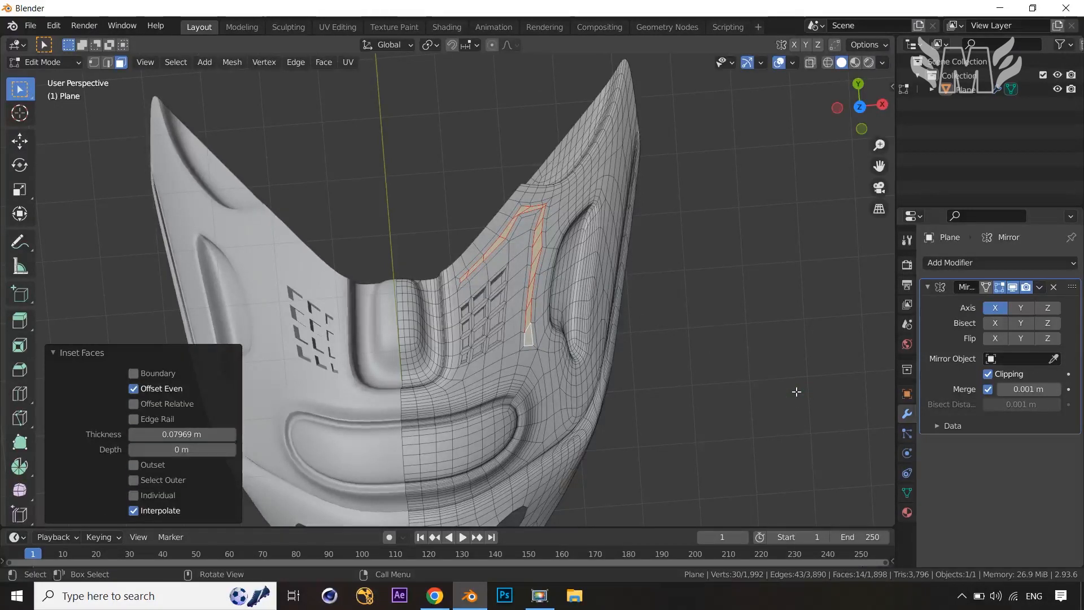
Step: Extrude the inset strip about 0.076 m inward to form a groove around the vent grid, and return to Object Mode
key("e")
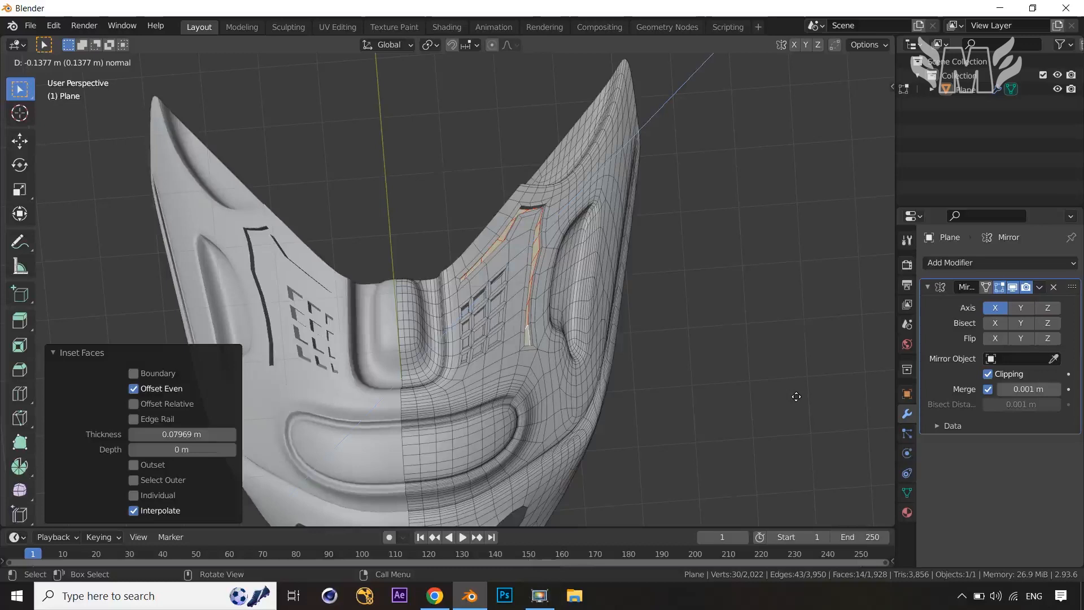
left_click(796, 394)
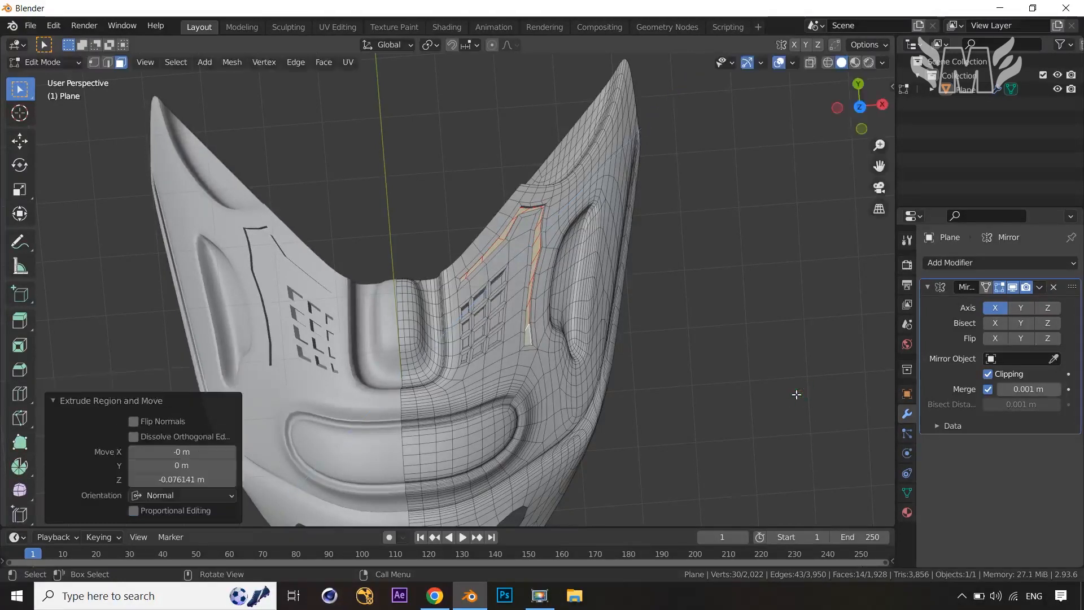
key("Tab")
Step: Add a Subdivision Surface modifier to the mask and examine the smoothed vents and grooves
left_click(960, 263)
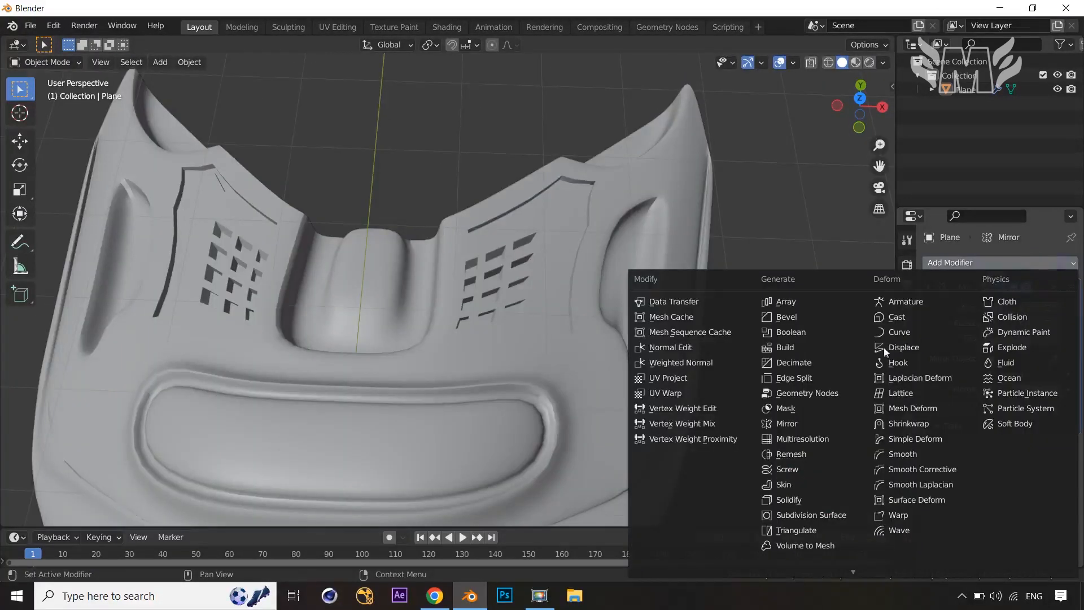
left_click(845, 515)
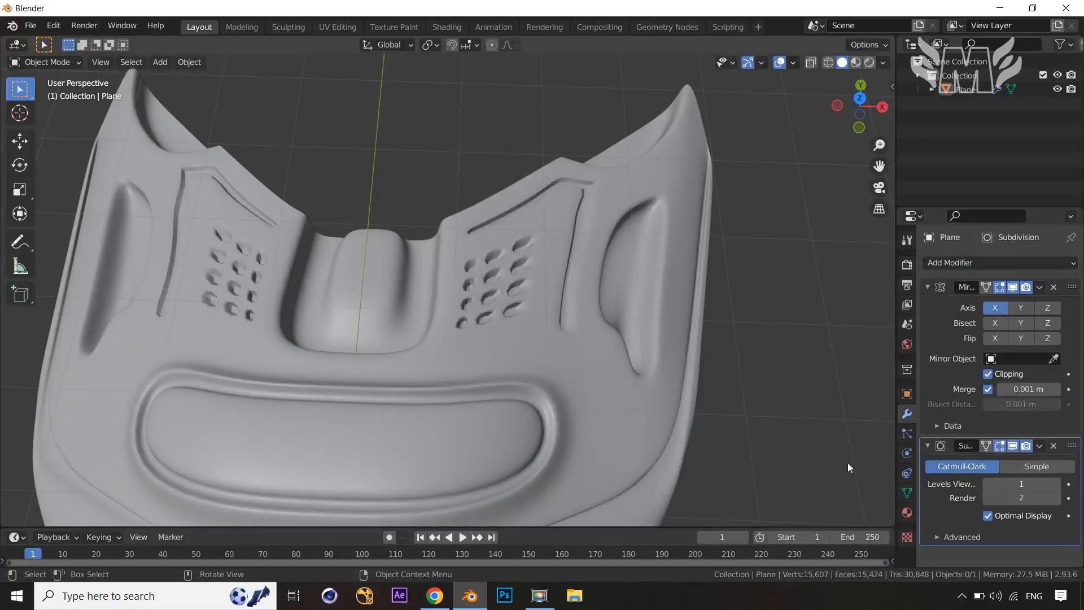
scroll(802, 381, "down", 2)
middle_click_drag(811, 390, 657, 389)
scroll(747, 385, "down", 3)
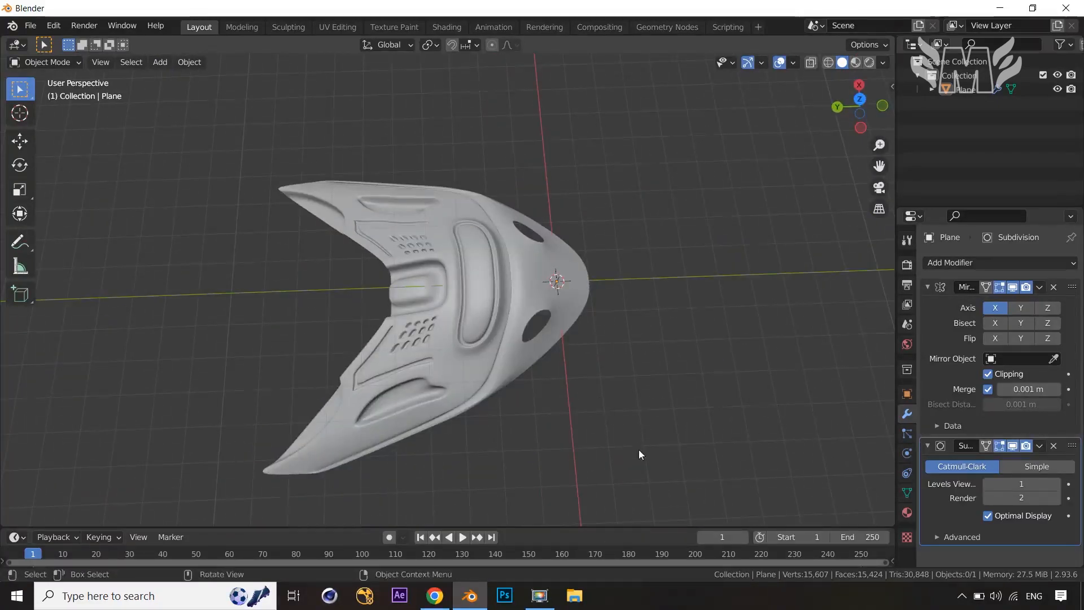
middle_click_drag(641, 452, 662, 284)
Step: Select the edge loop around the positive-X eye opening in Edit Mode and scale it up to about 1.105
scroll(607, 423, "up", 2)
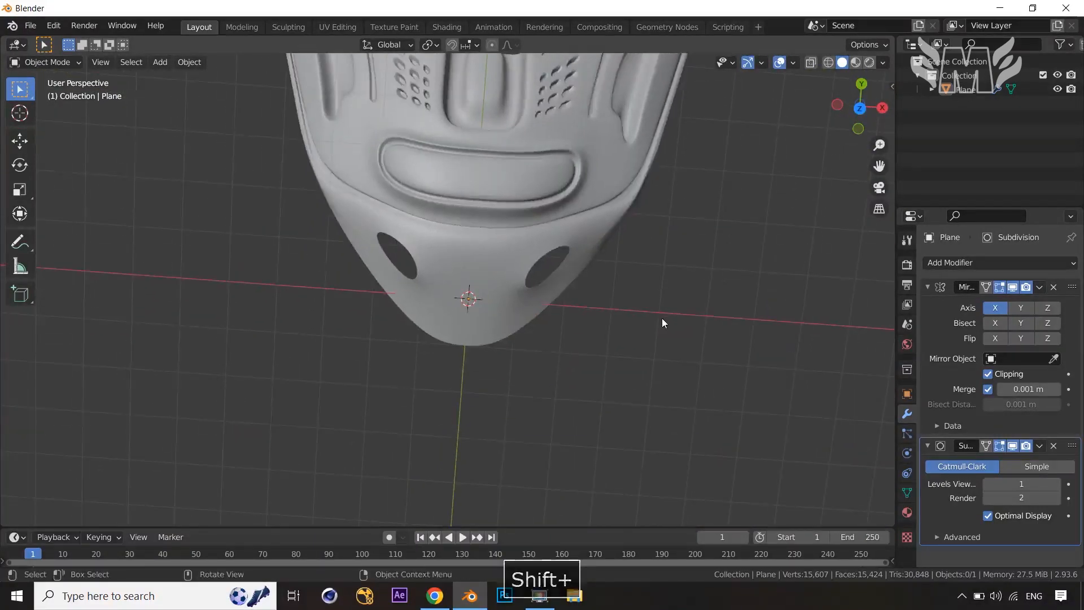
scroll(662, 317, "up", 1)
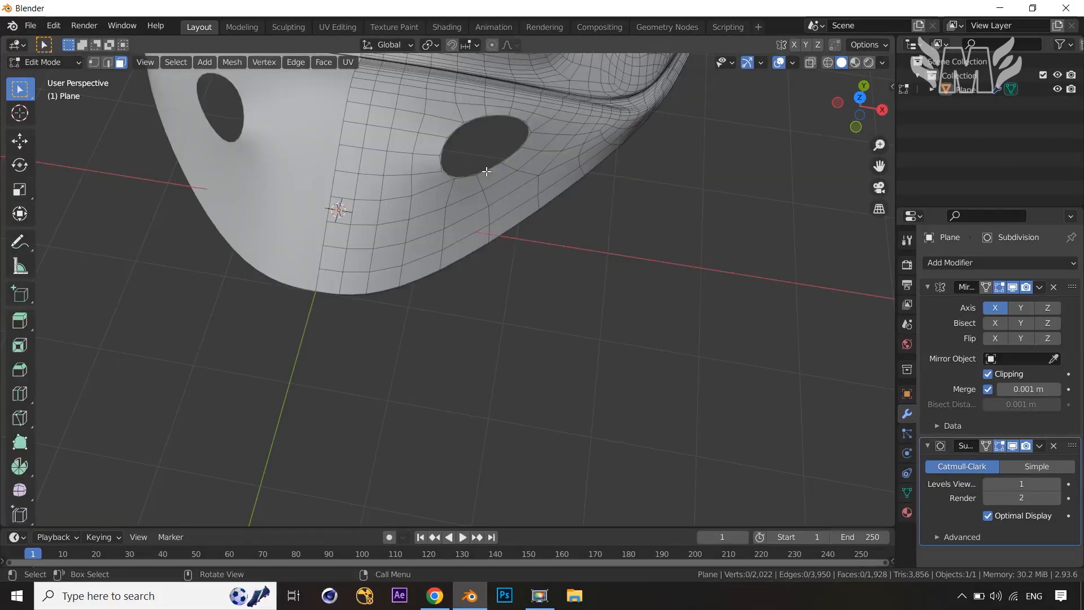
key("2")
left_click(487, 171, "alt")
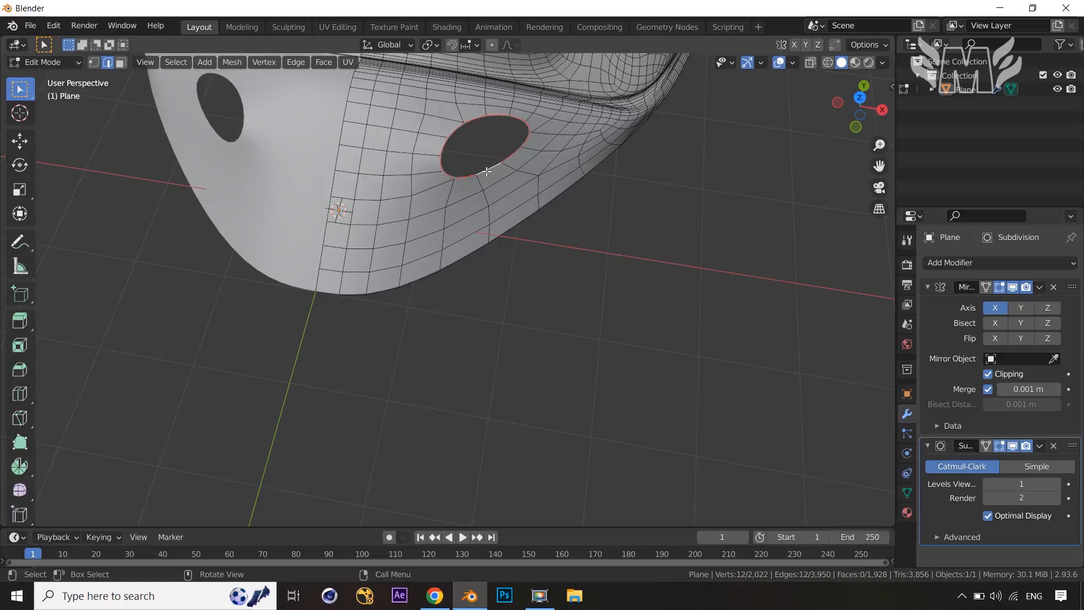
key("ctrl+b")
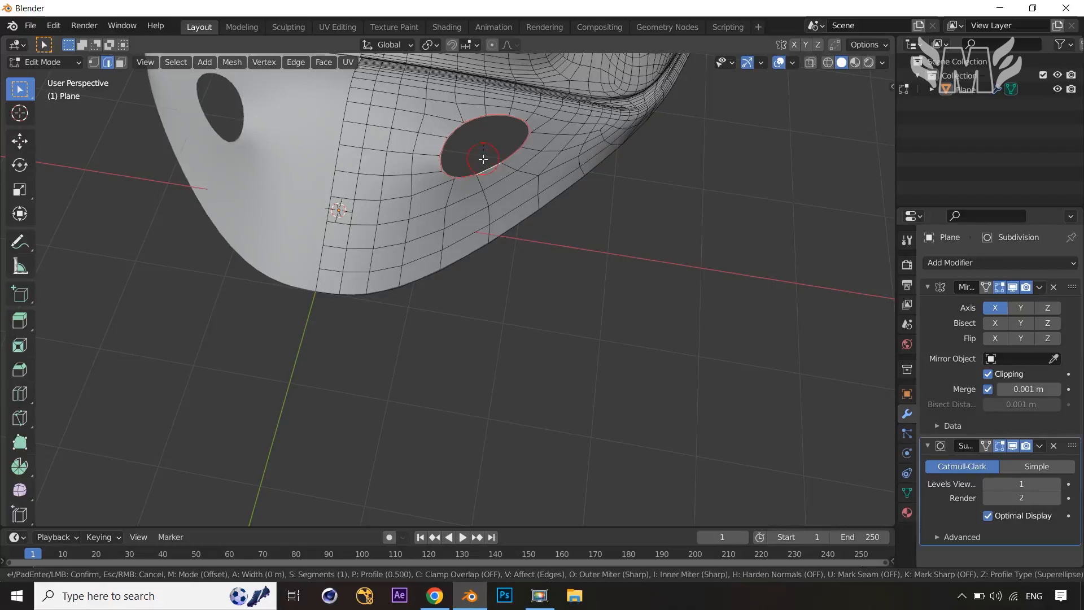
right_click(483, 159)
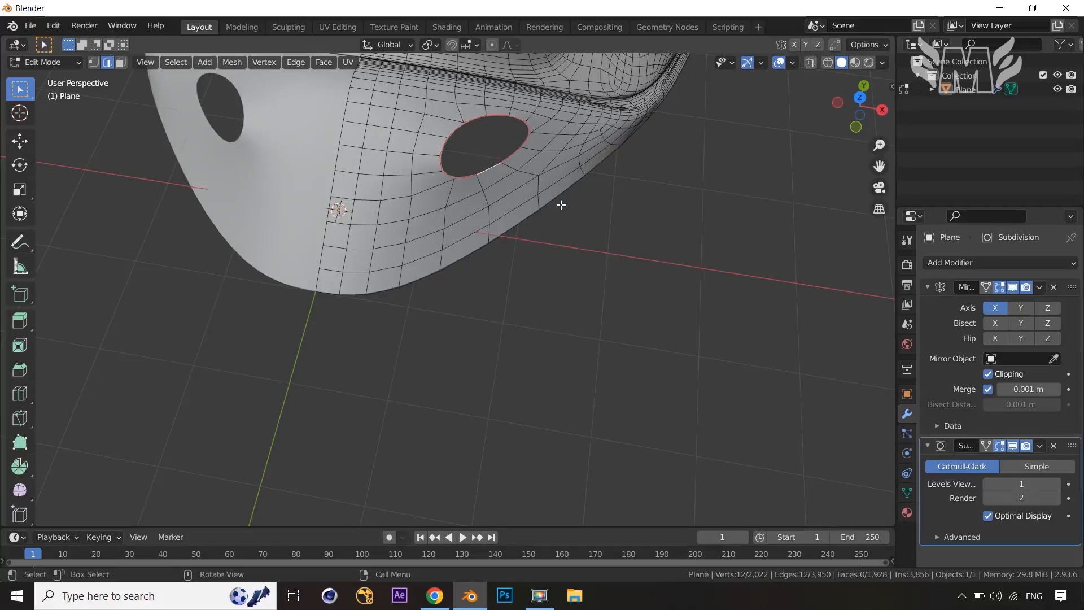
key("s")
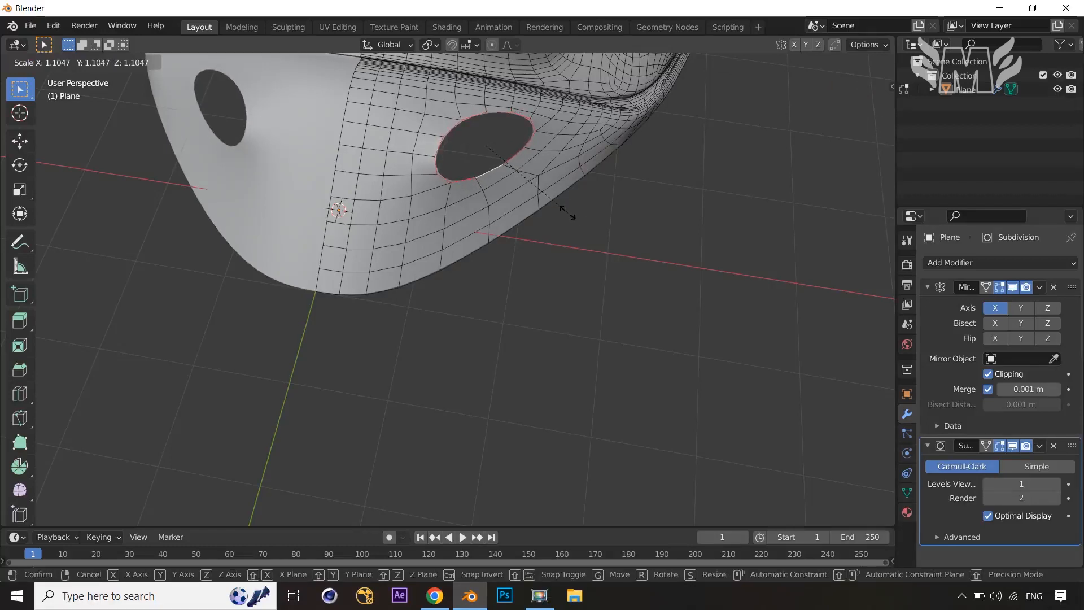
left_click(567, 213)
key("Tab")
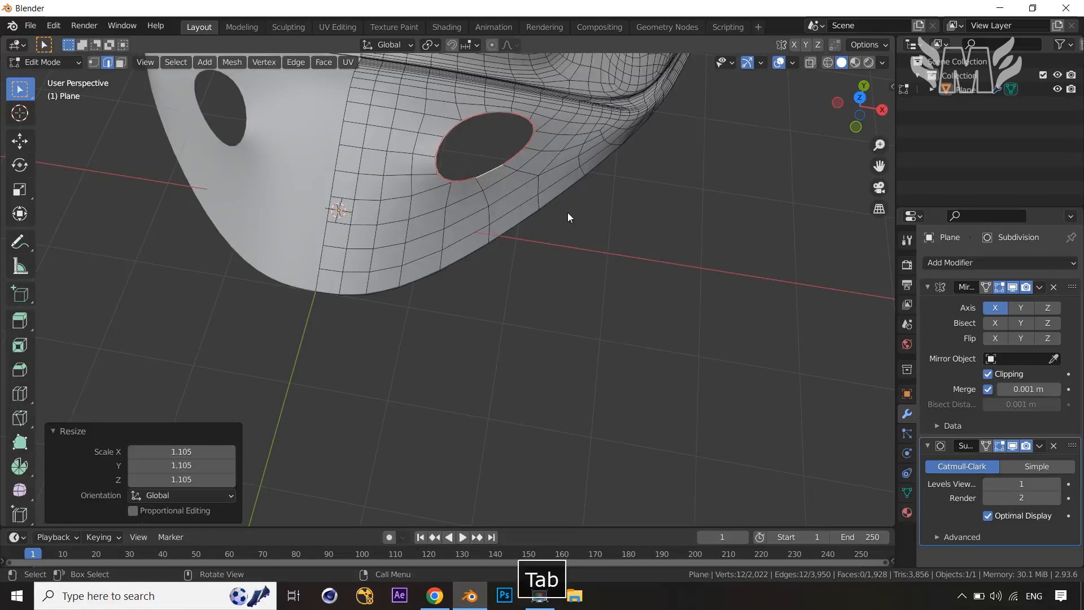
Step: Extrude the eye opening's edge loop about 0.095 m in the negative Z direction
mouse_move(559, 208)
middle_mouse_down()
mouse_move(571, 184)
mouse_move(571, 195)
middle_mouse_up()
key("Tab")
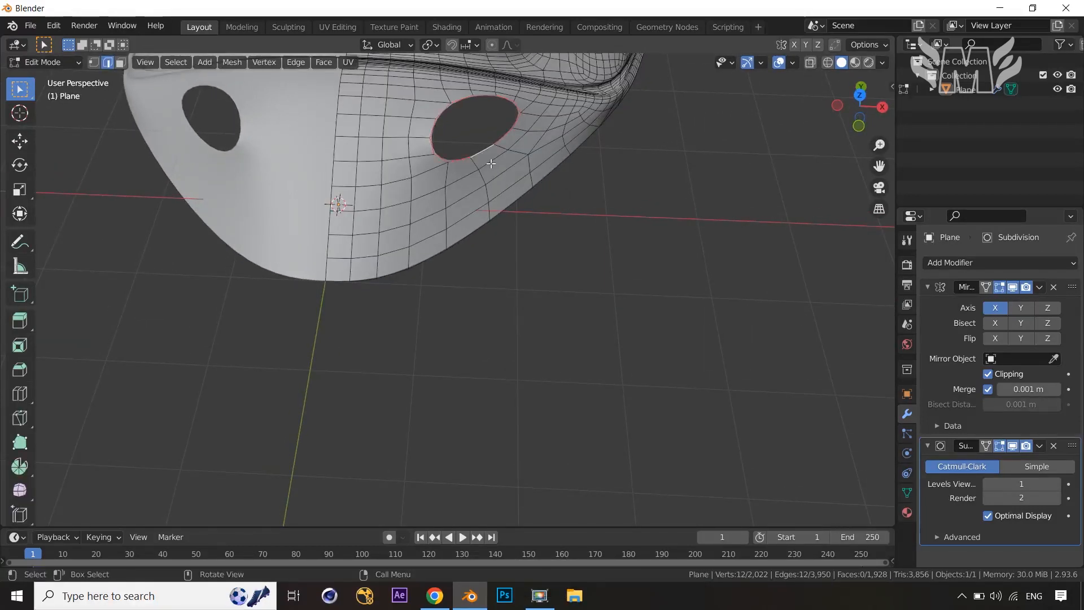
key("e")
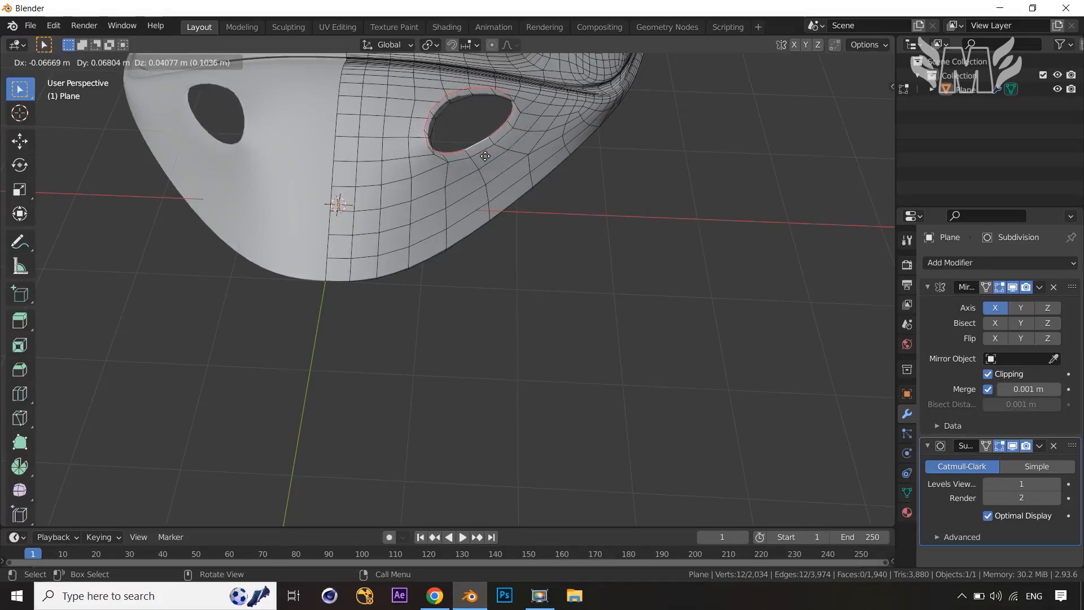
key("z")
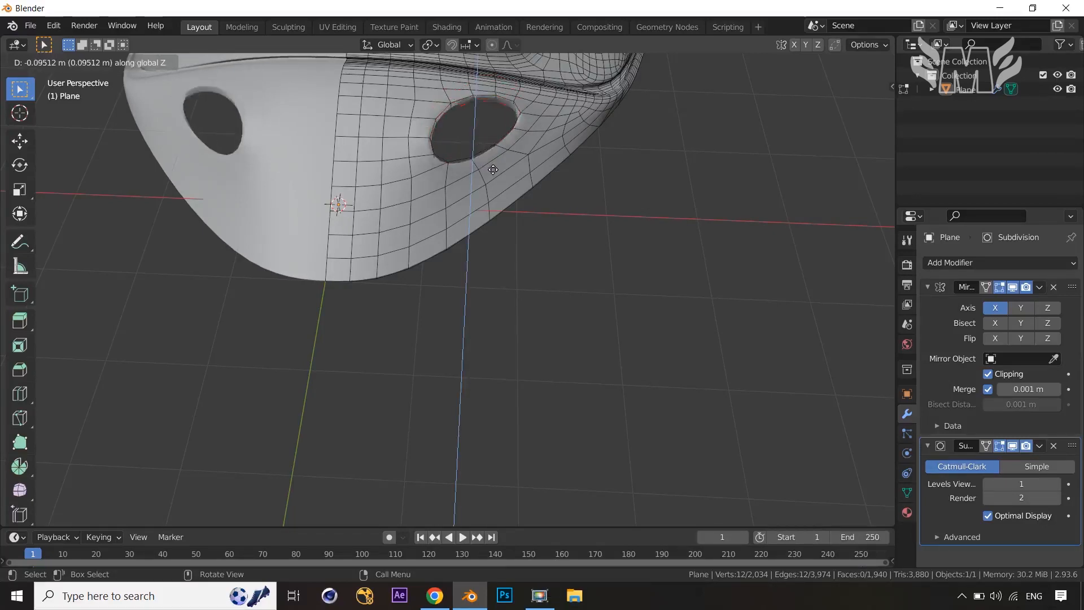
left_click(493, 169)
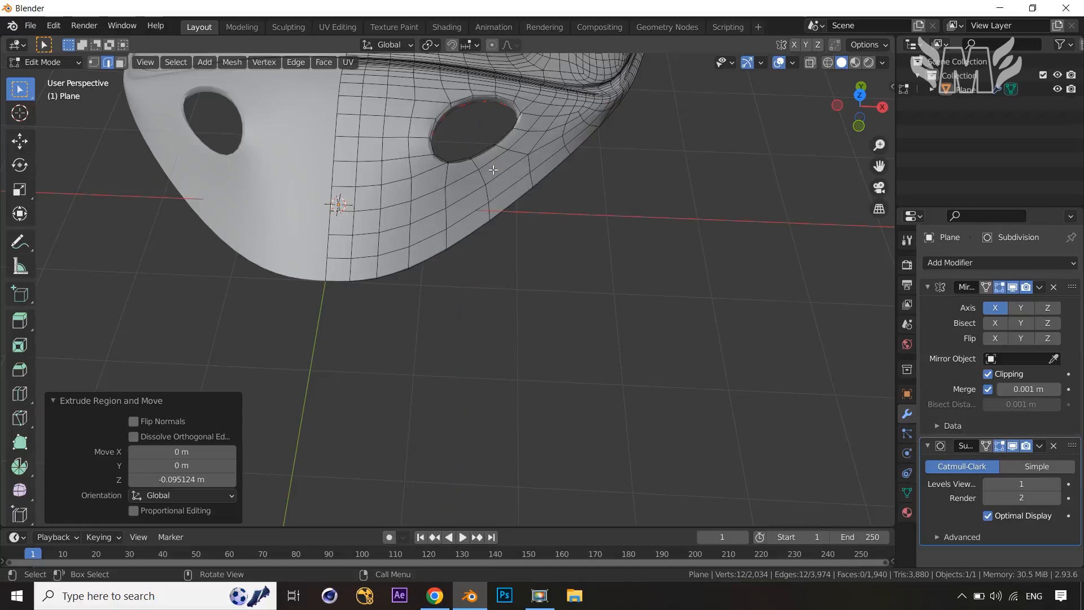
Step: Select the full ring of faces surrounding the positive-X eye opening in face select mode
key("Tab")
scroll(615, 204, "down", 3)
middle_click_drag(614, 204, 581, 242)
scroll(563, 189, "up", 3)
key("Tab")
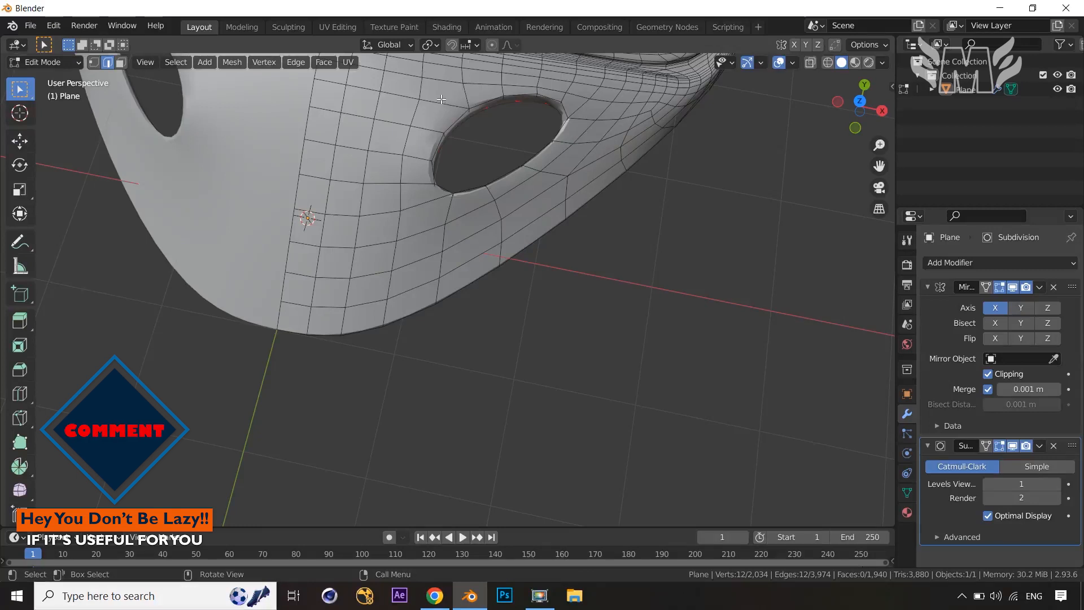
left_click(441, 99)
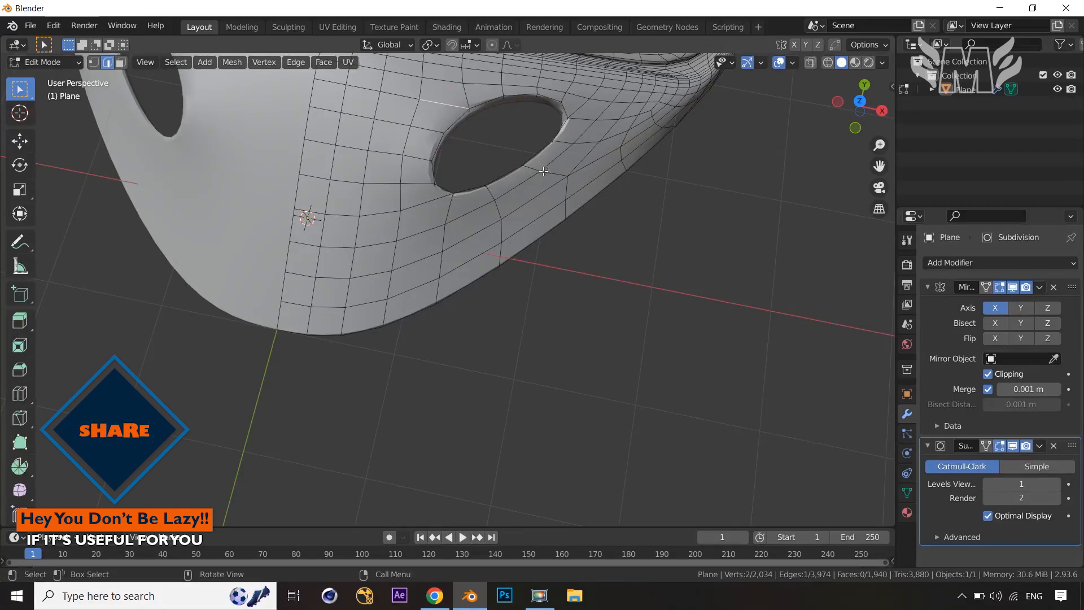
key("3")
left_click(446, 95)
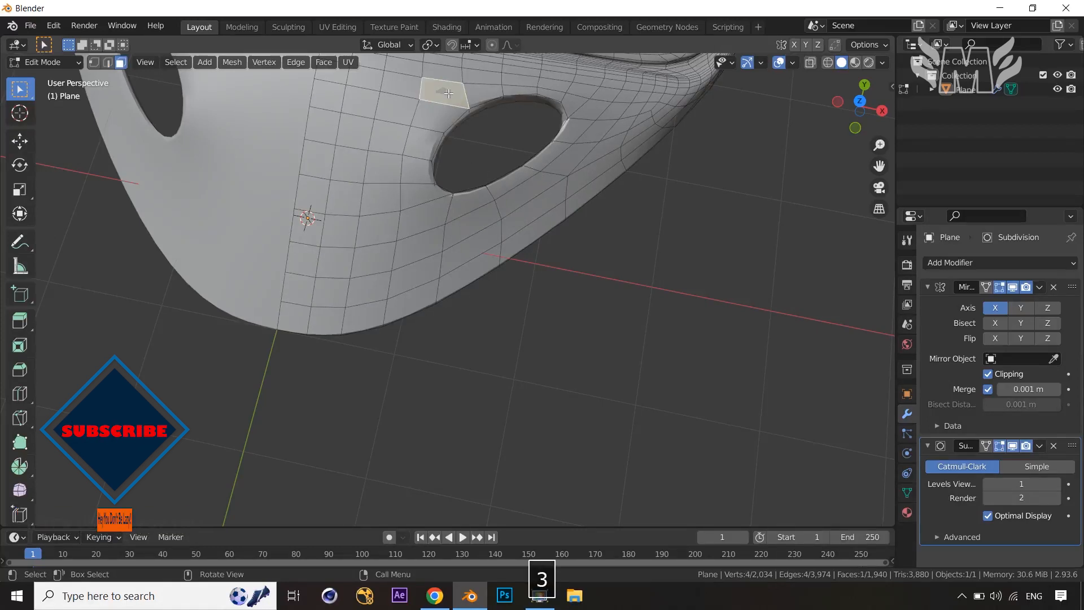
left_click(425, 213, "shift")
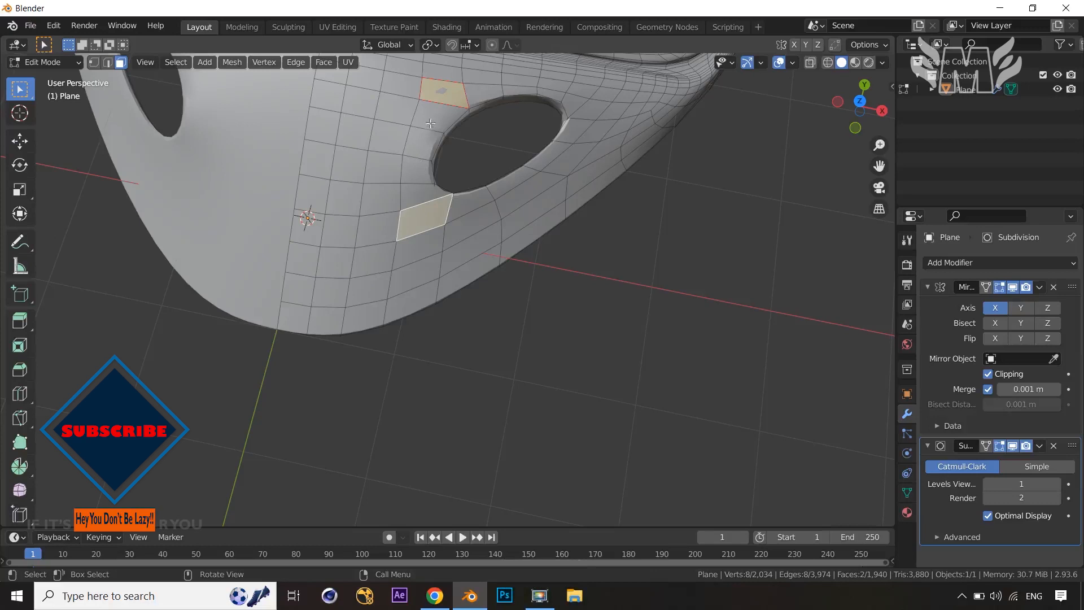
left_click(432, 119)
left_click(421, 218, "ctrl")
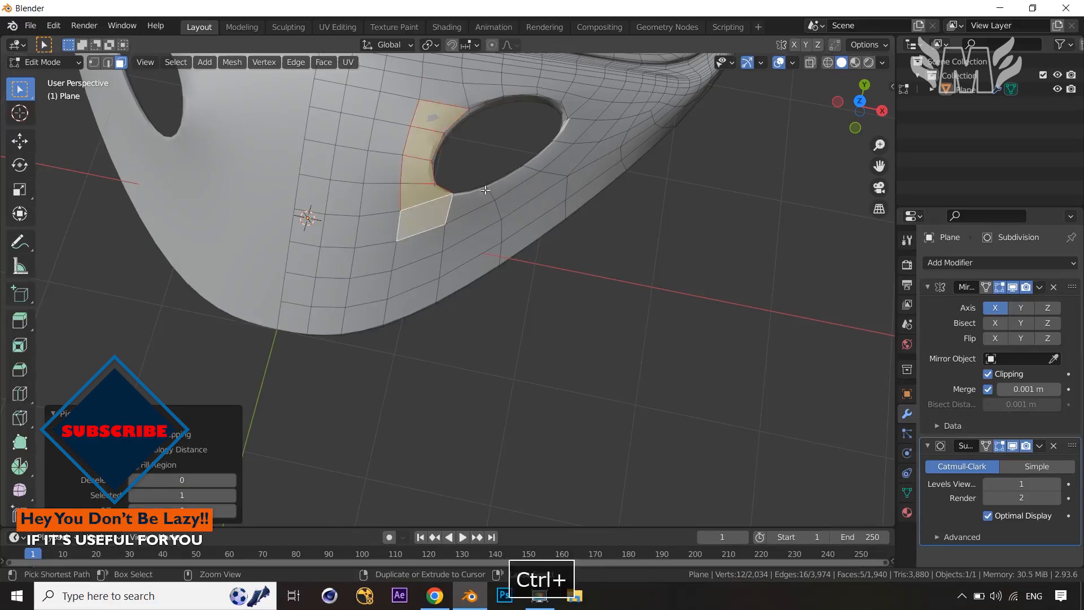
left_click(592, 109, "ctrl")
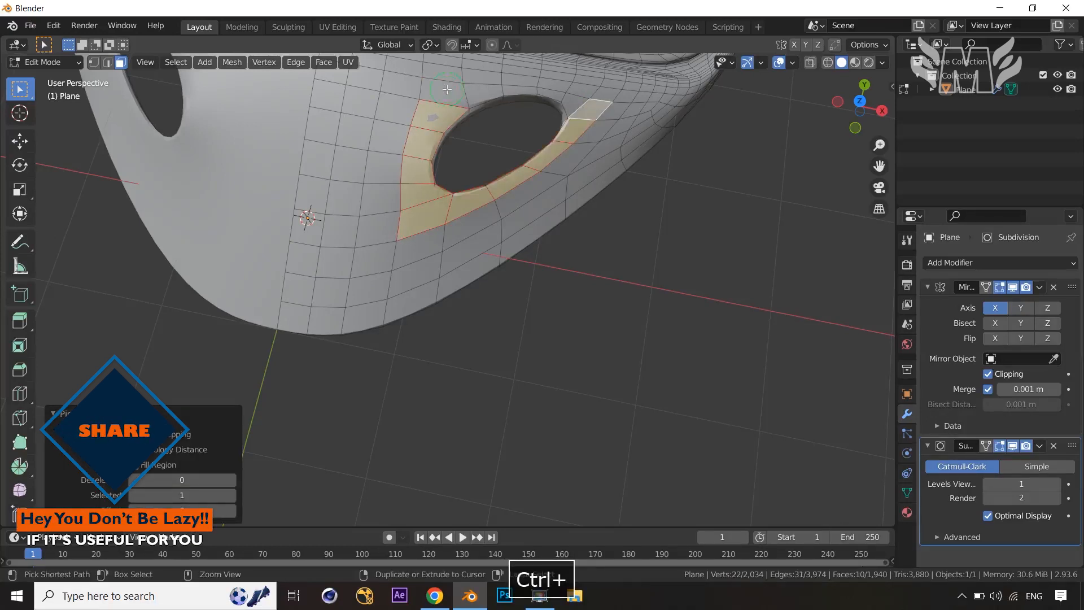
left_click(447, 89, "ctrl")
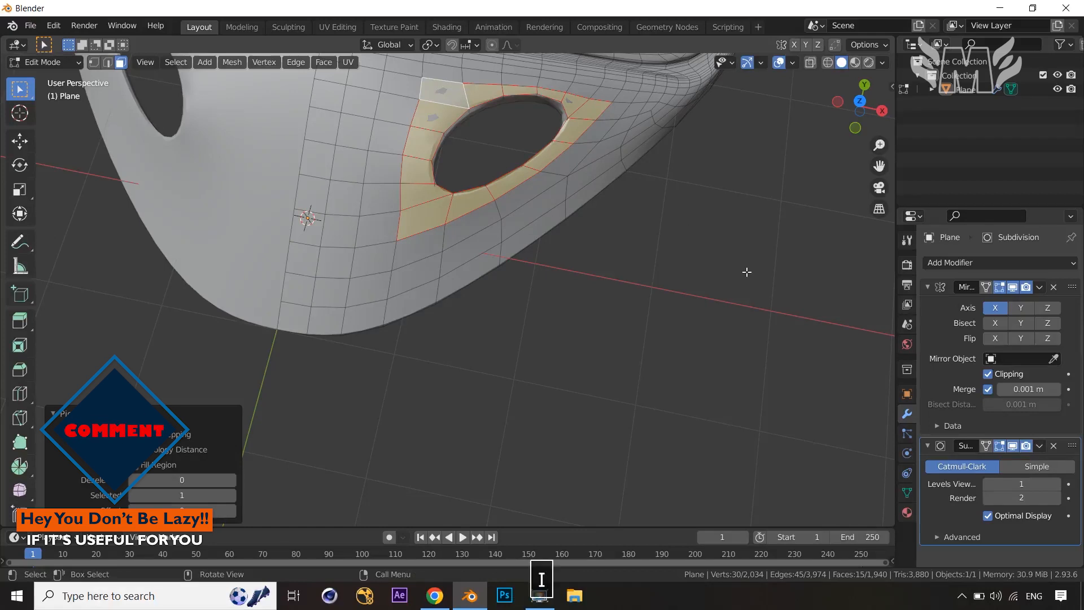
Step: Inset the face ring around the eye opening by about 0.004 m and check the smoothed result in Object Mode
key("i")
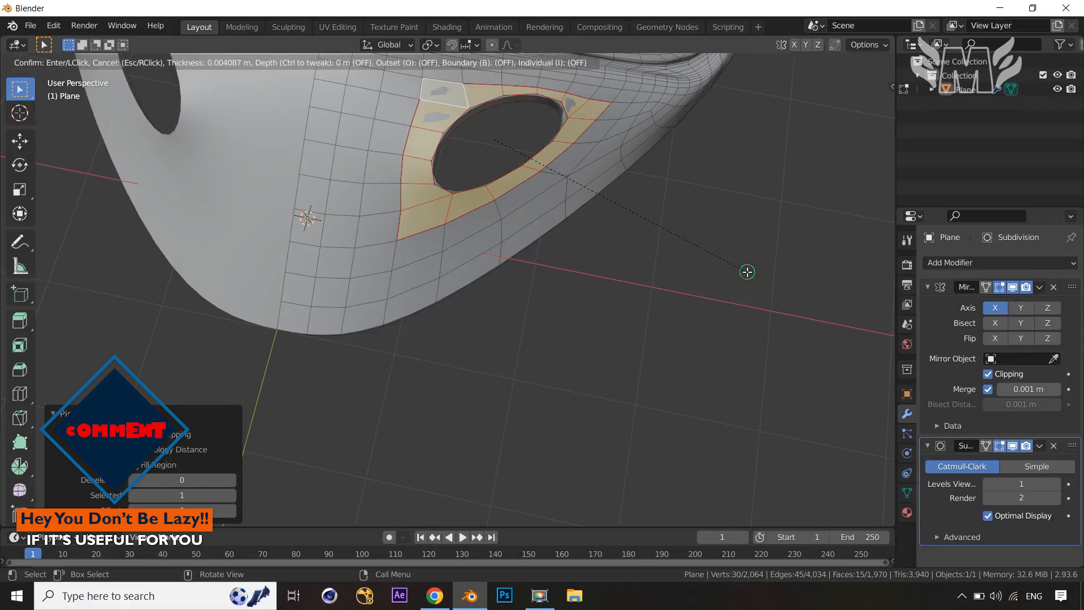
left_click(747, 272)
key("Tab")
scroll(747, 273, "up", 1)
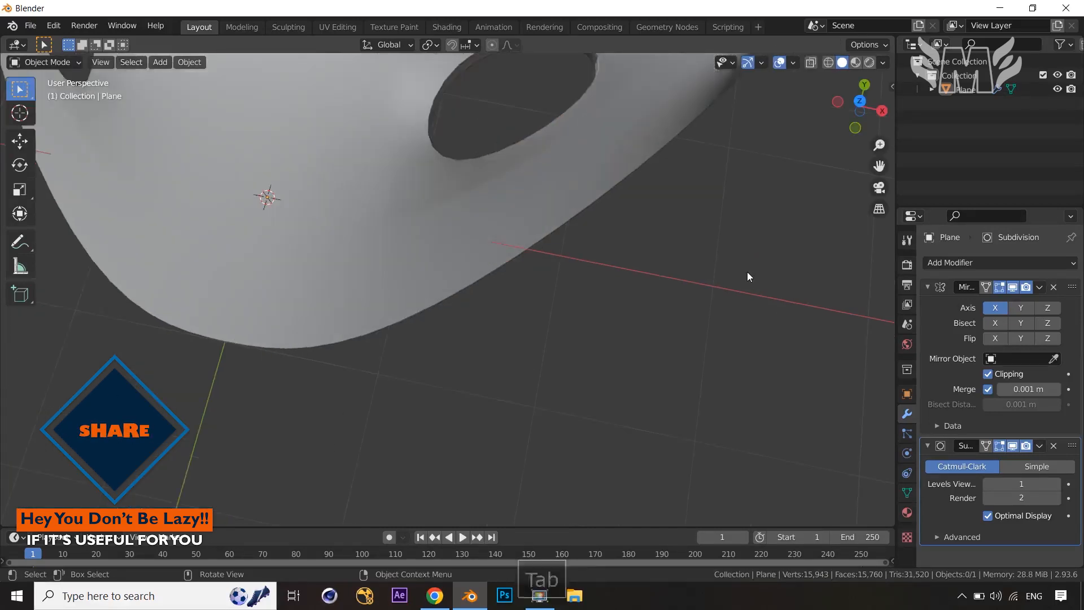
Step: Add a loop cut around the inner wall of the positive-X eye opening, slid to about -0.125, and return to Object Mode
middle_click_drag(747, 273, 761, 246)
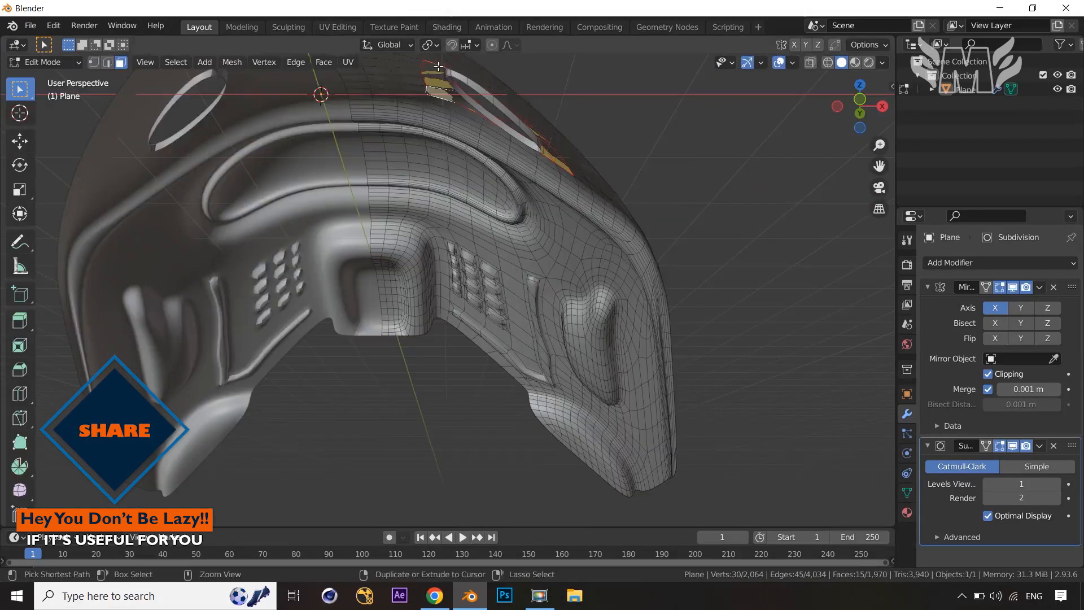
key("ctrl+r")
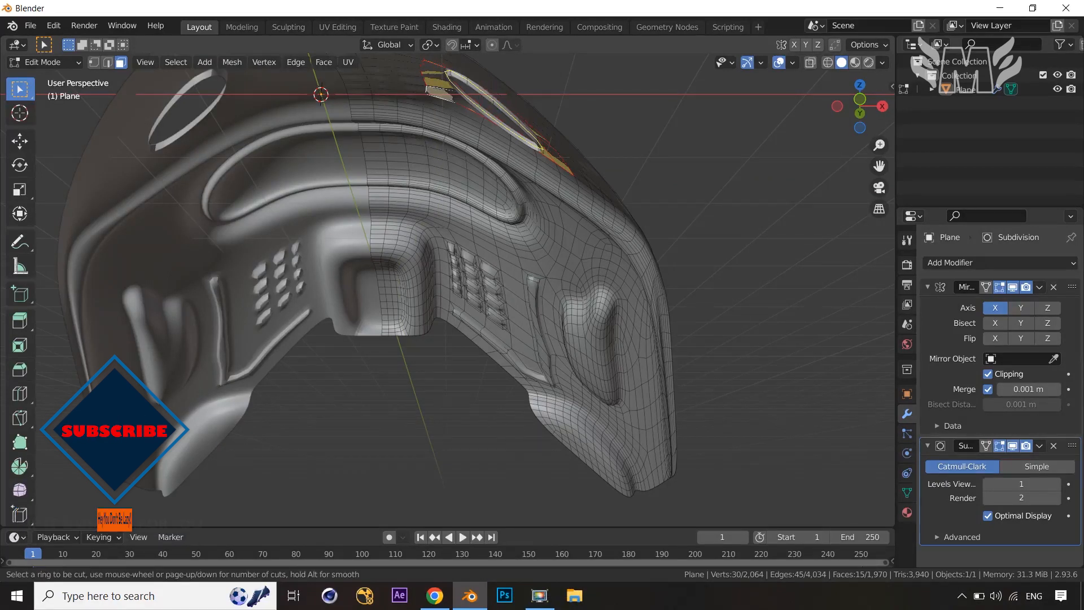
left_click(493, 99)
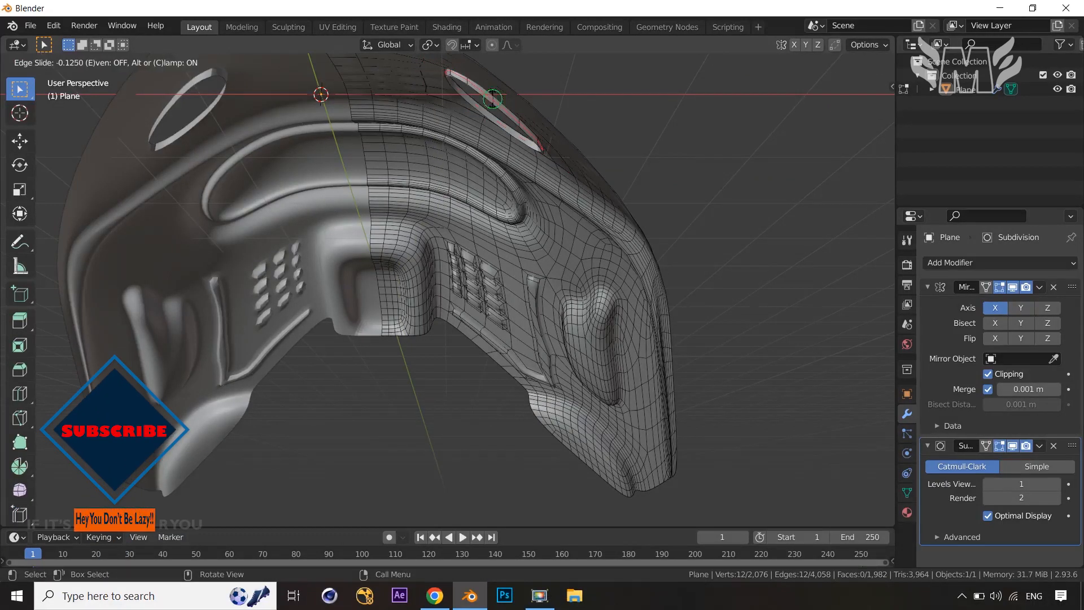
left_click(492, 100)
key("Tab")
Step: Examine the finished mask's eye openings, vents and grooves from several angles in Object Mode
middle_click_drag(571, 127, 683, 398)
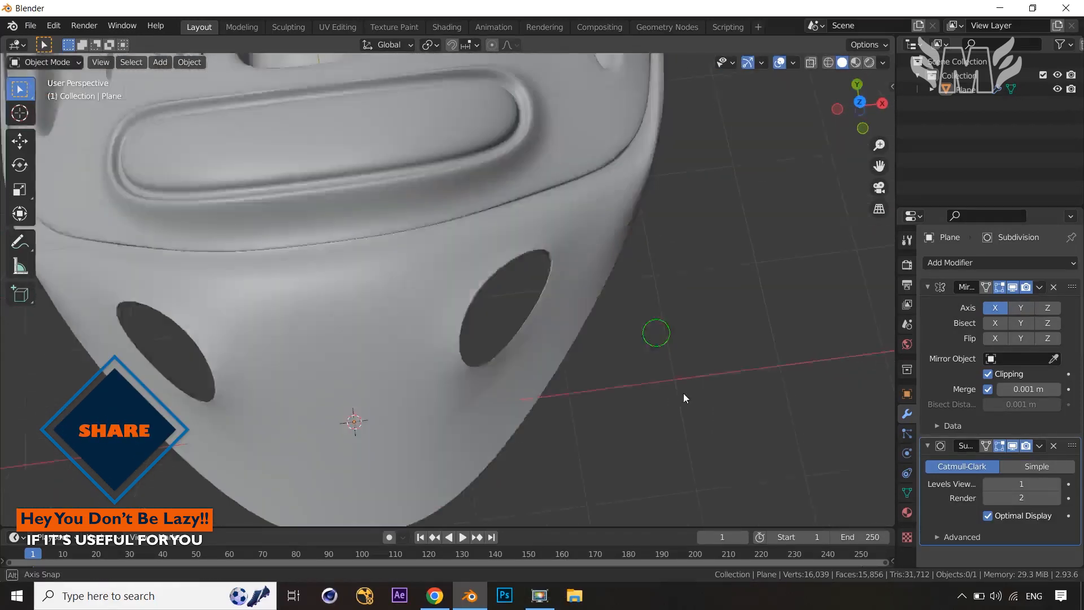
scroll(685, 395, "down", 6)
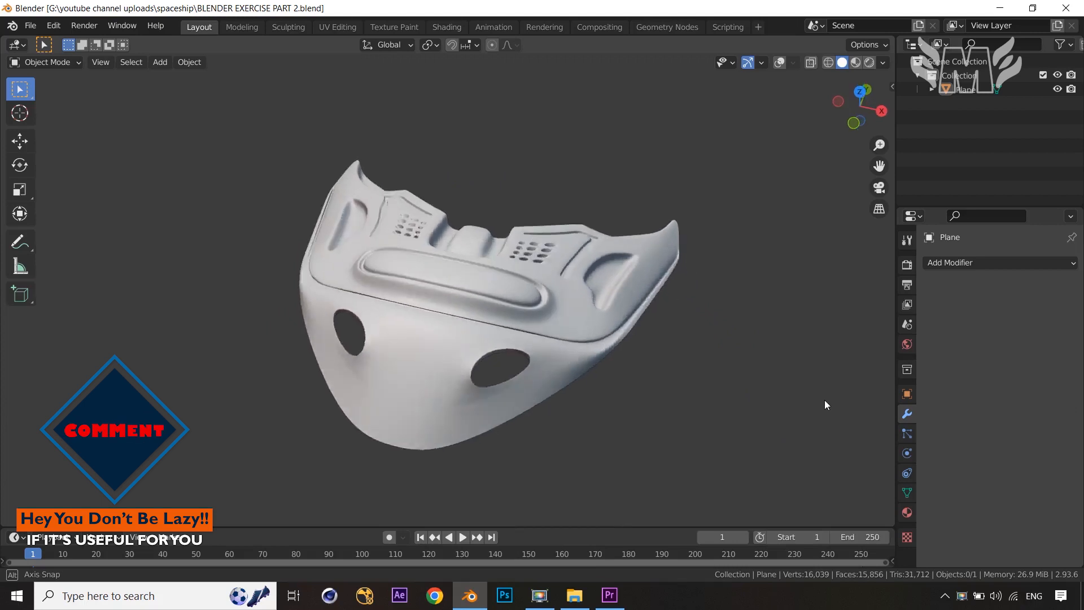
middle_click_drag(825, 404, 835, 435)
scroll(758, 395, "up", 3)
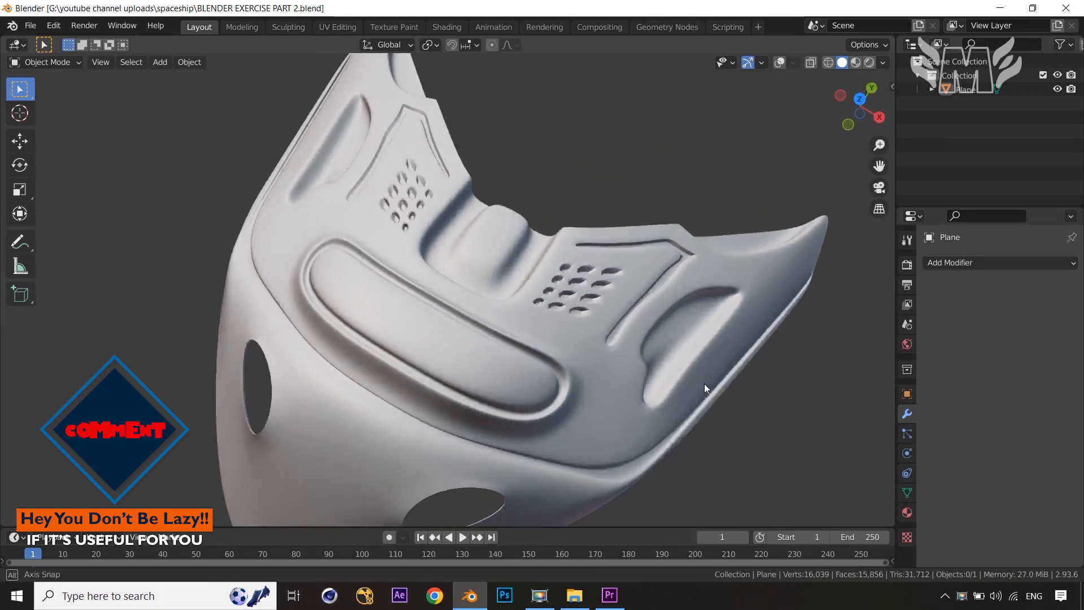